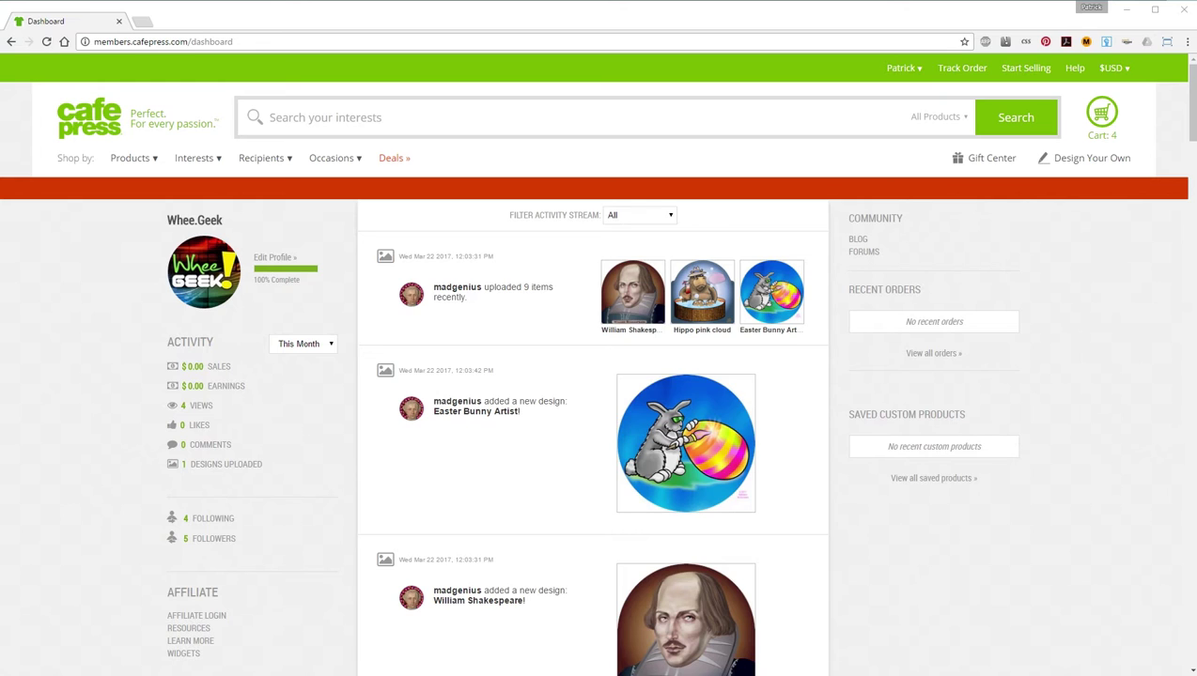
# Open the Shops page of the signed-in account
pyautogui.click(803, 175)
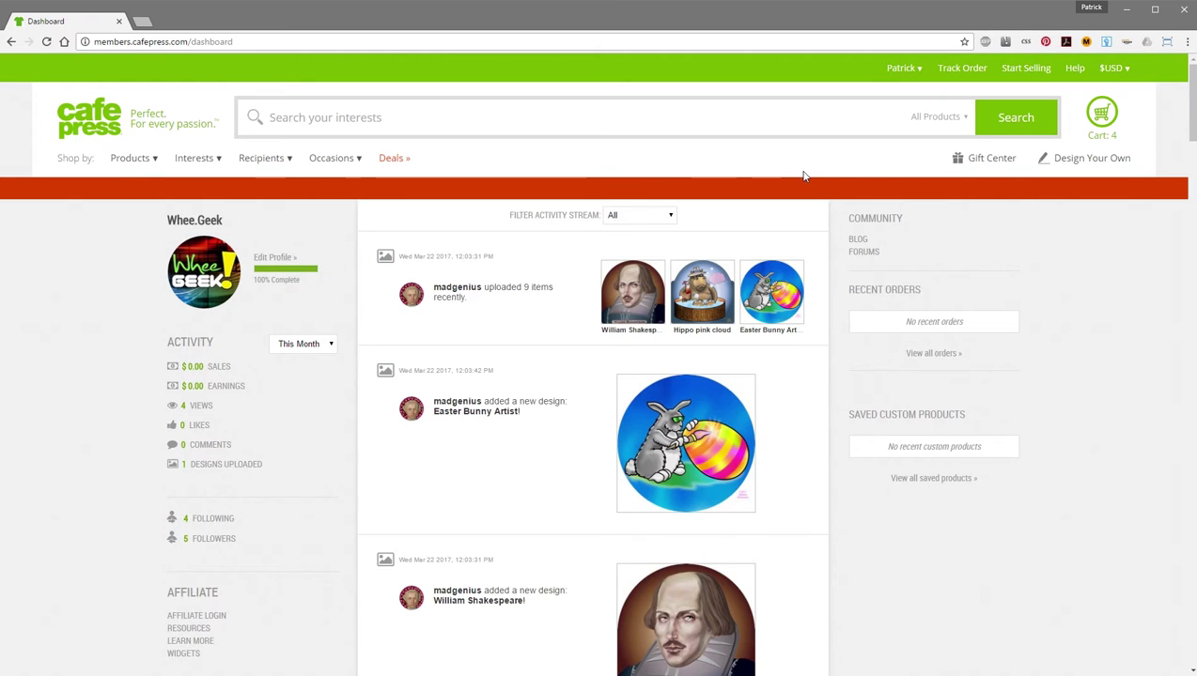
pyautogui.click(899, 72)
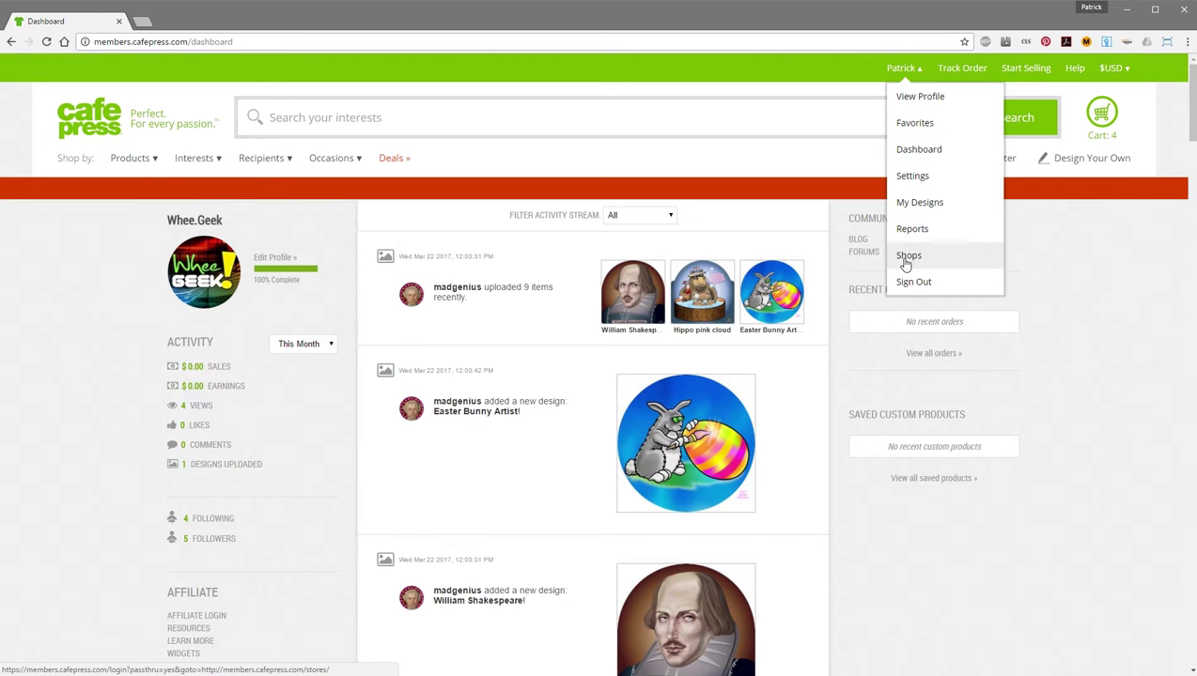
pyautogui.click(935, 261)
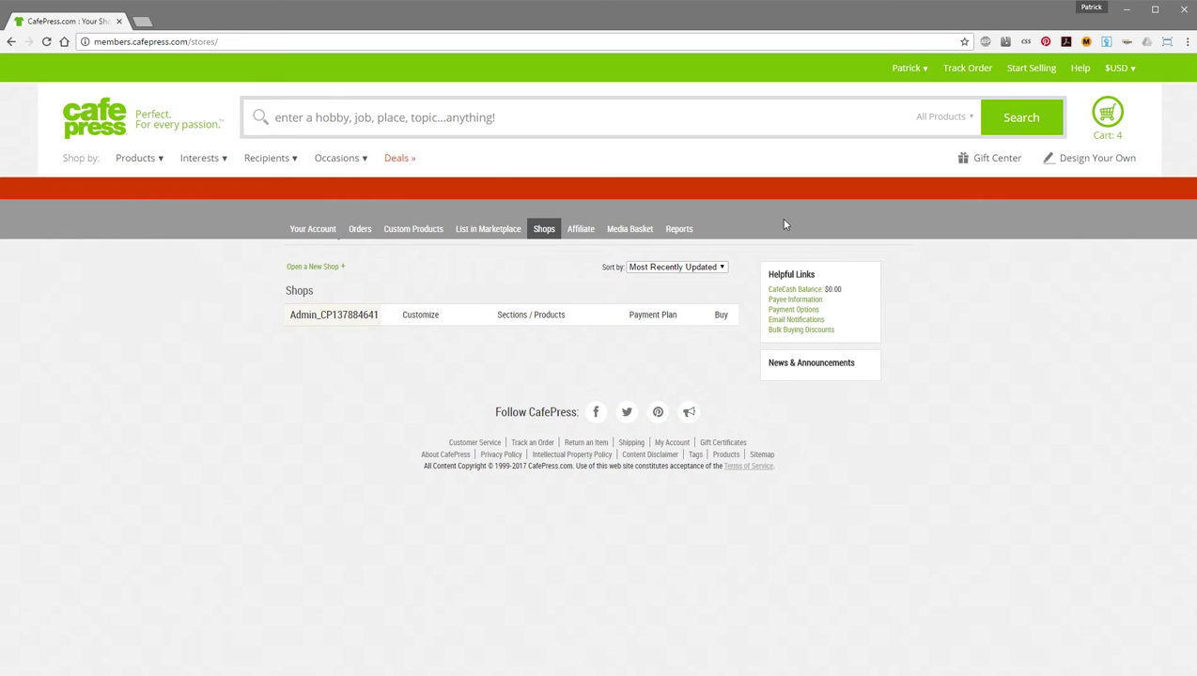
# Open the Image Basket, look at its upload page for new images, and cancel back to the basket
pyautogui.moveTo(543, 228)
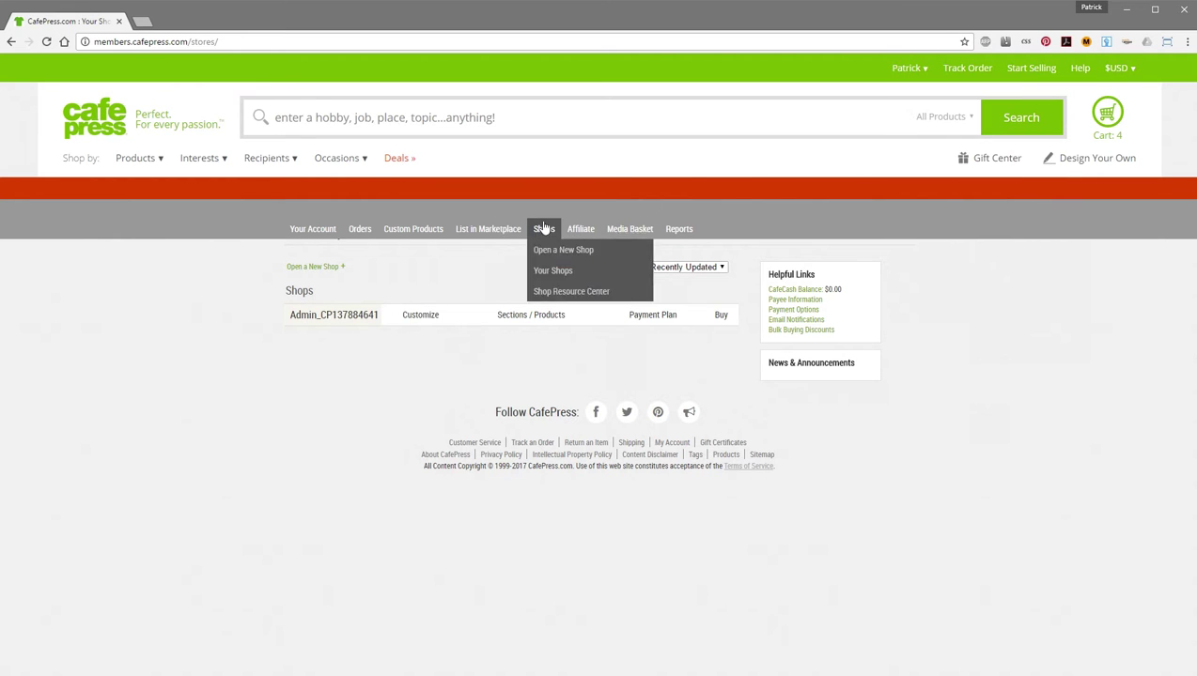
pyautogui.moveTo(676, 231)
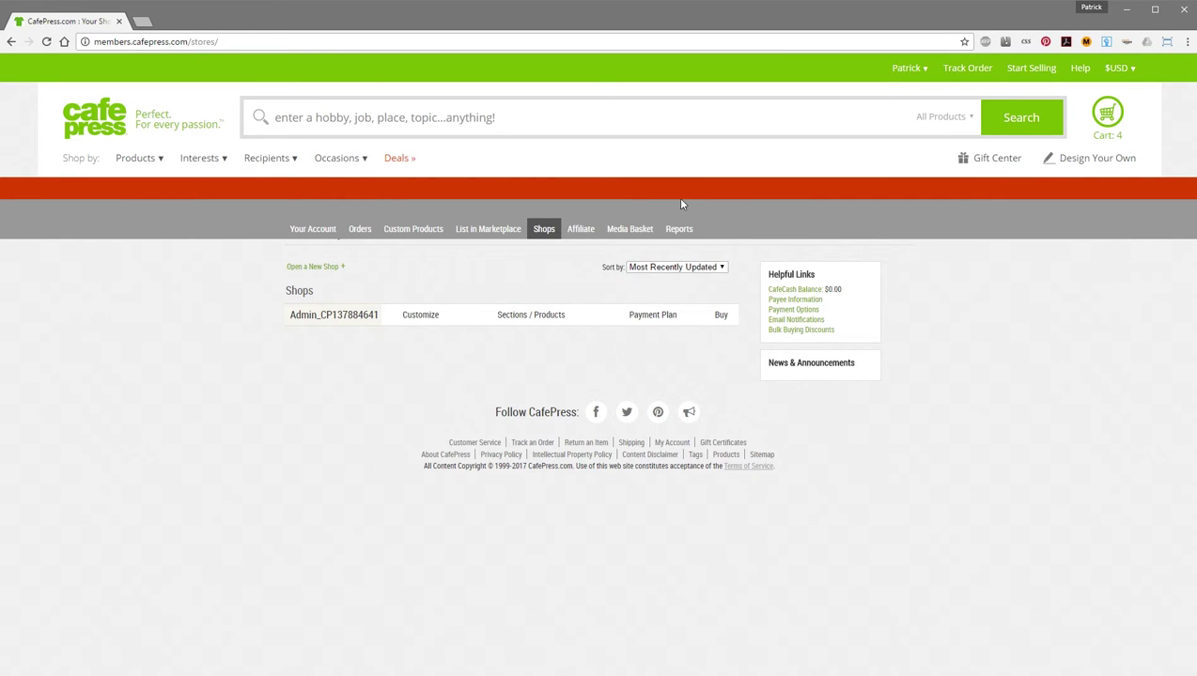
pyautogui.moveTo(627, 231)
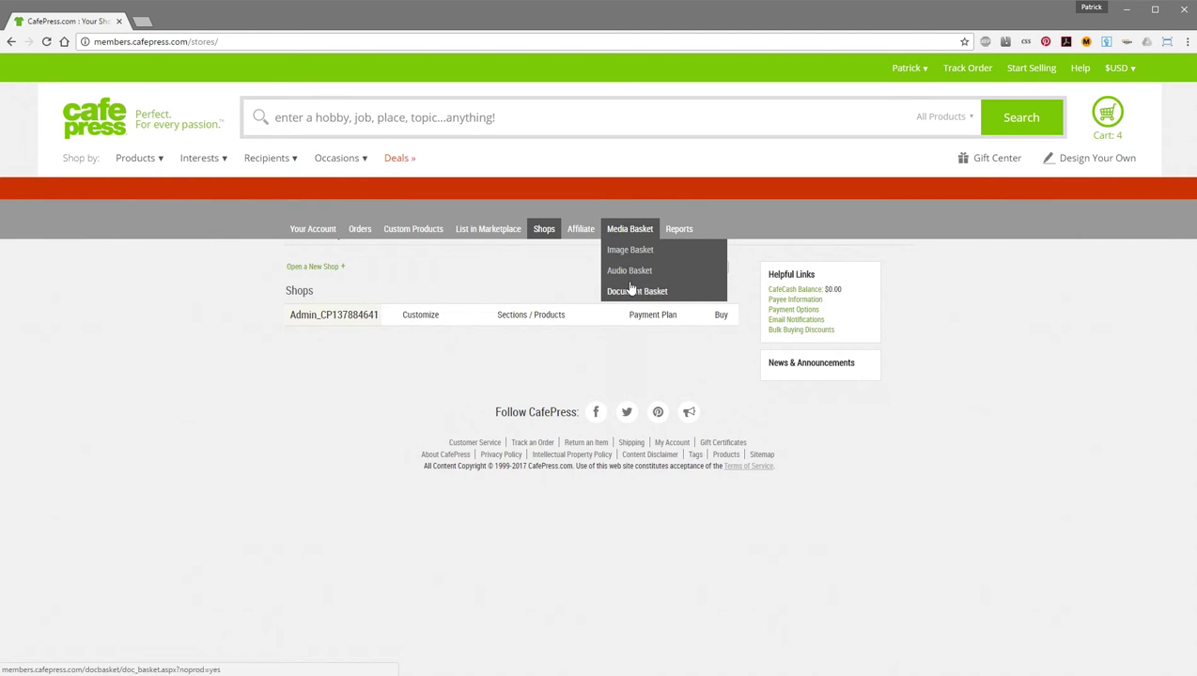
pyautogui.click(622, 256)
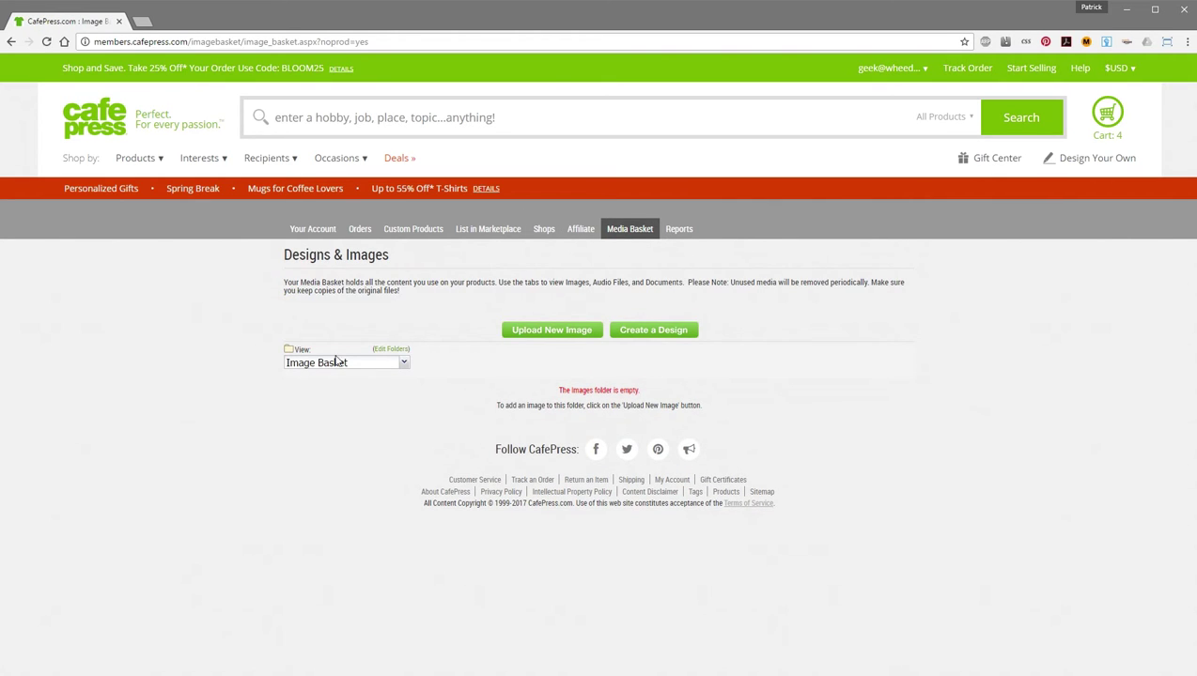
pyautogui.click(562, 333)
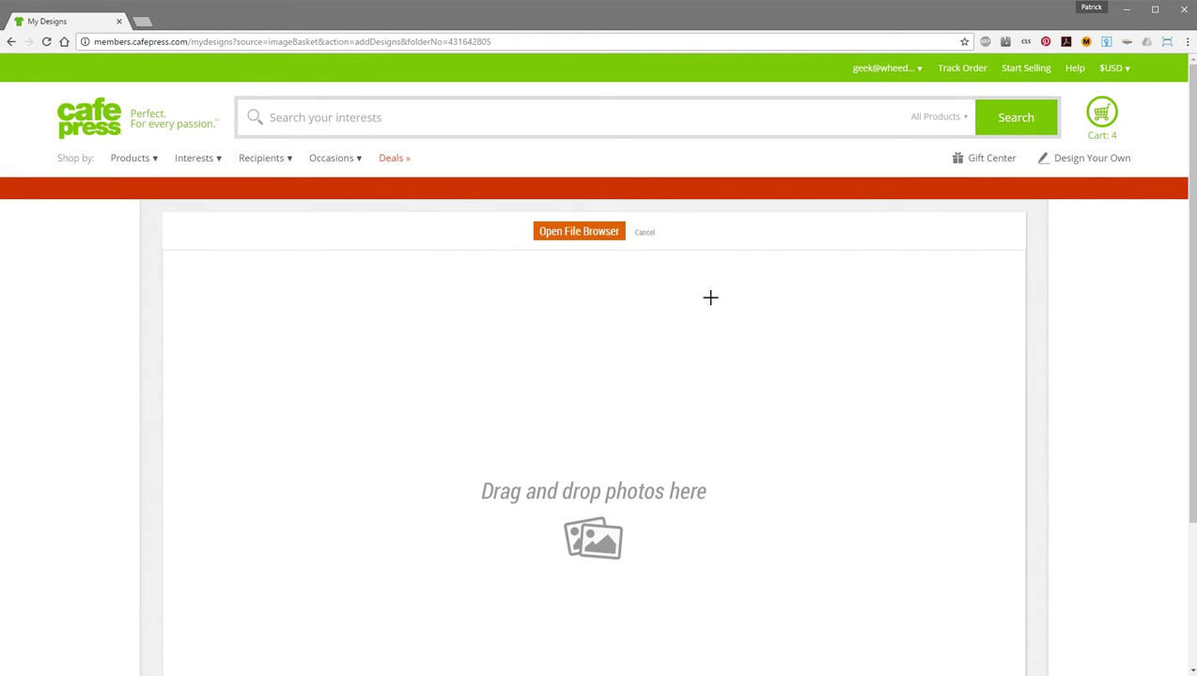
pyautogui.click(646, 232)
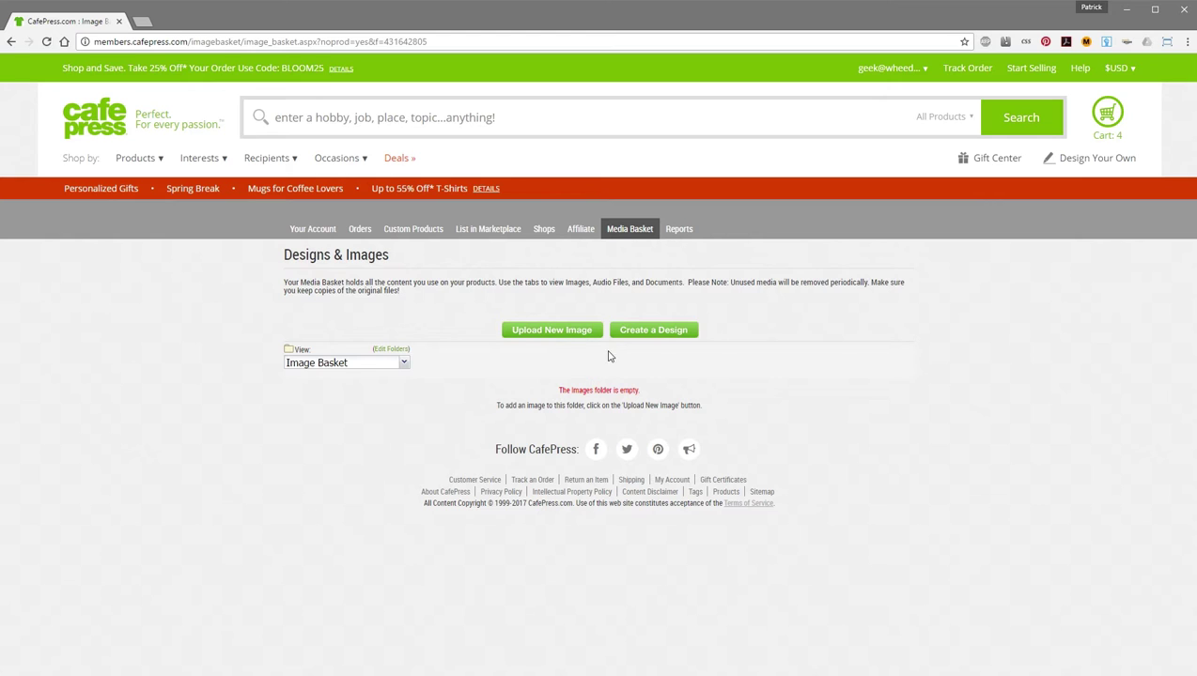
# View the basket's images from 2017-03-07 and 2017-02-09, and look through the uploads of the second date
pyautogui.click(404, 364)
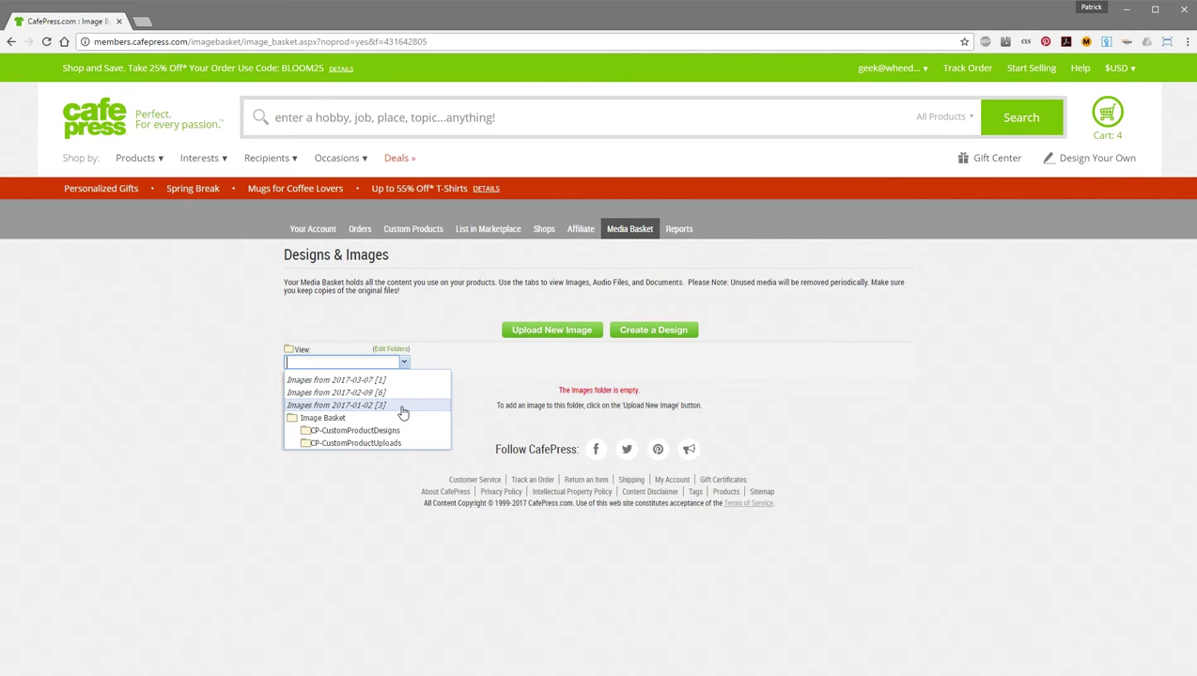
pyautogui.click(356, 381)
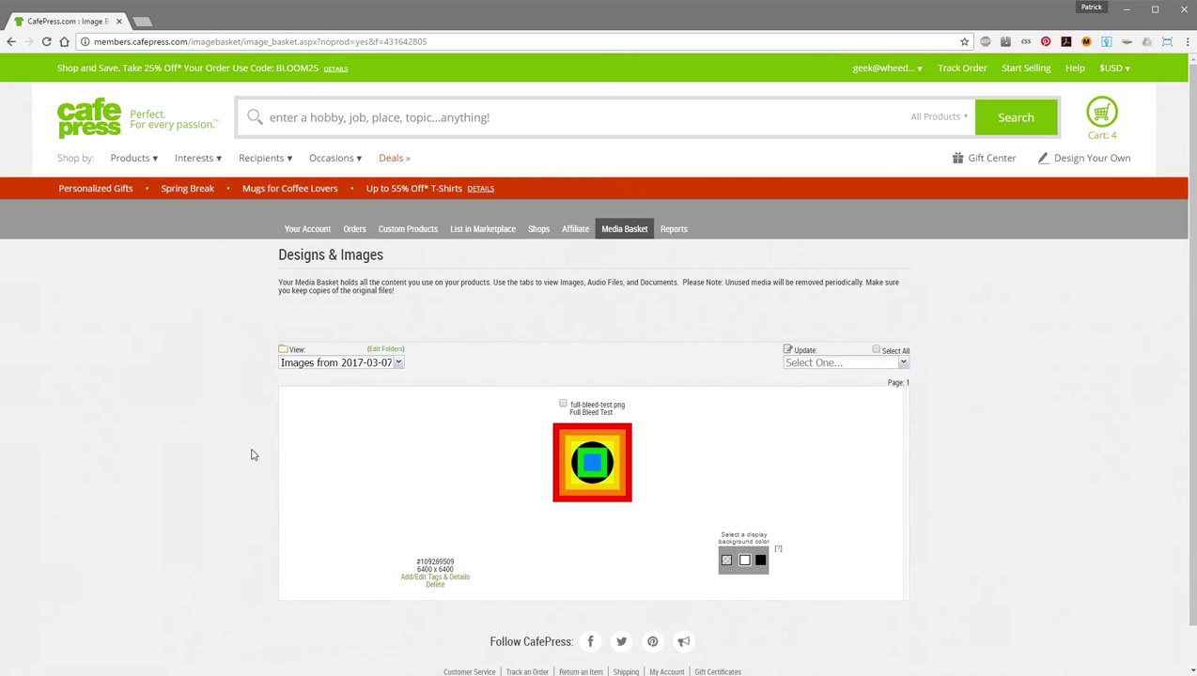
pyautogui.click(400, 364)
pyautogui.click(368, 392)
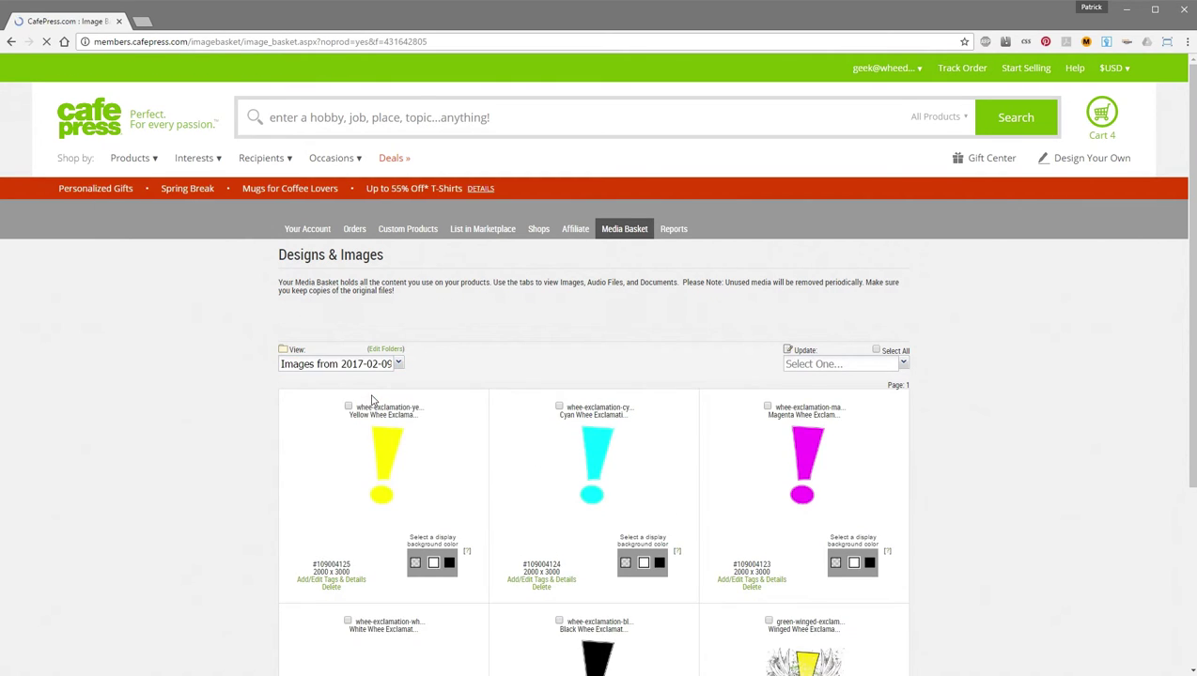
pyautogui.scroll(-5, 1180, 470)
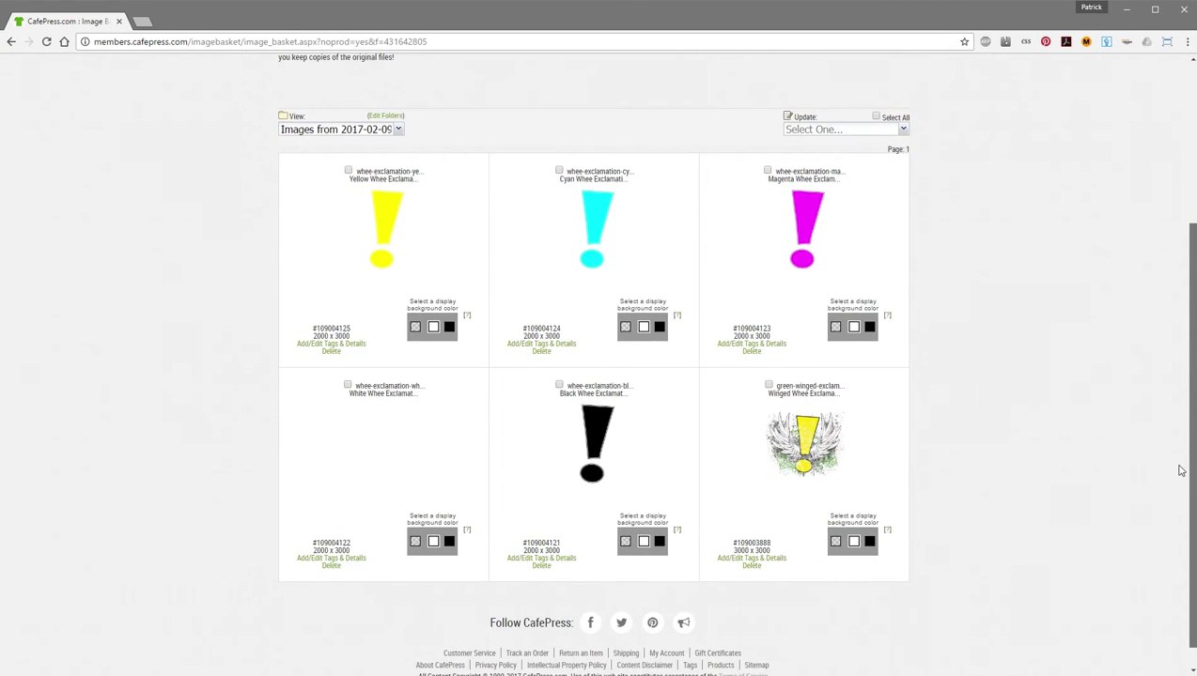
pyautogui.scroll(5, 1180, 471)
pyautogui.click(400, 363)
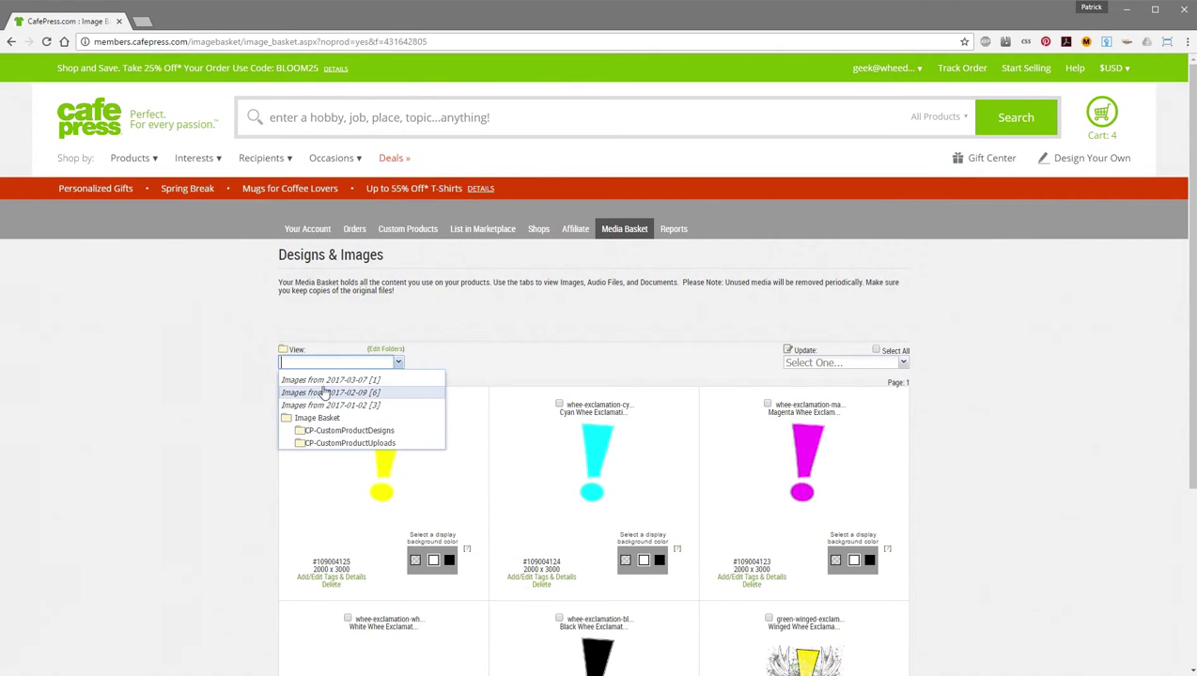
pyautogui.click(476, 355)
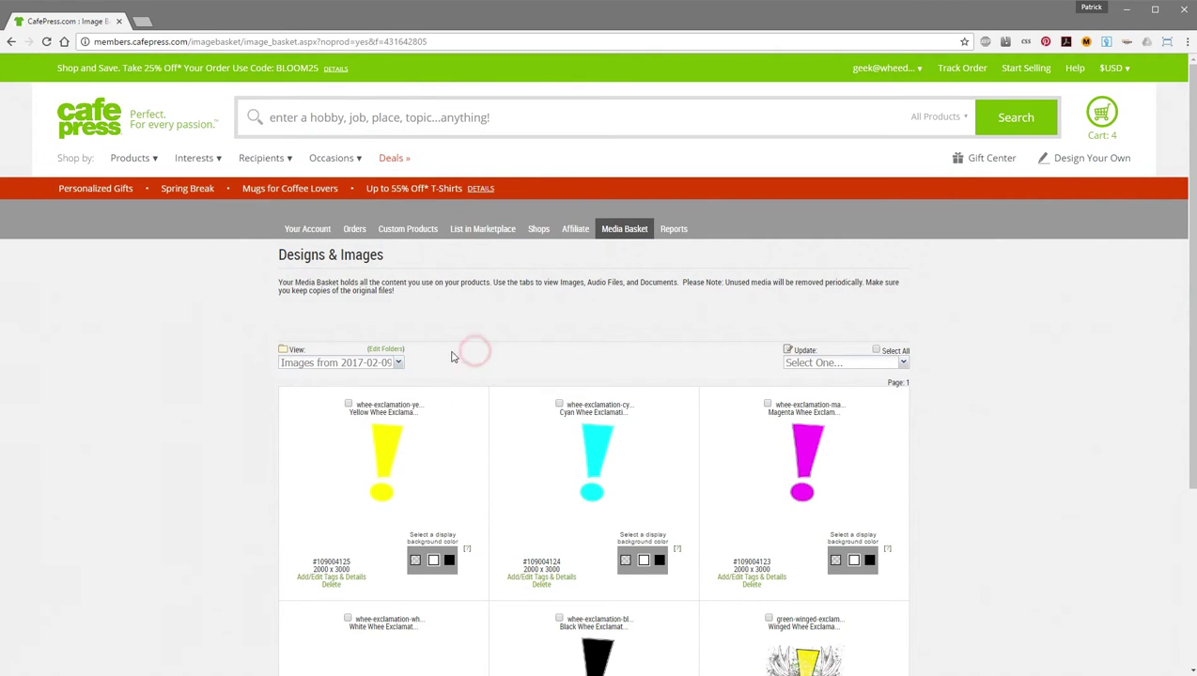
# Add a new image folder named Whee Geek in the folder management page
pyautogui.click(386, 352)
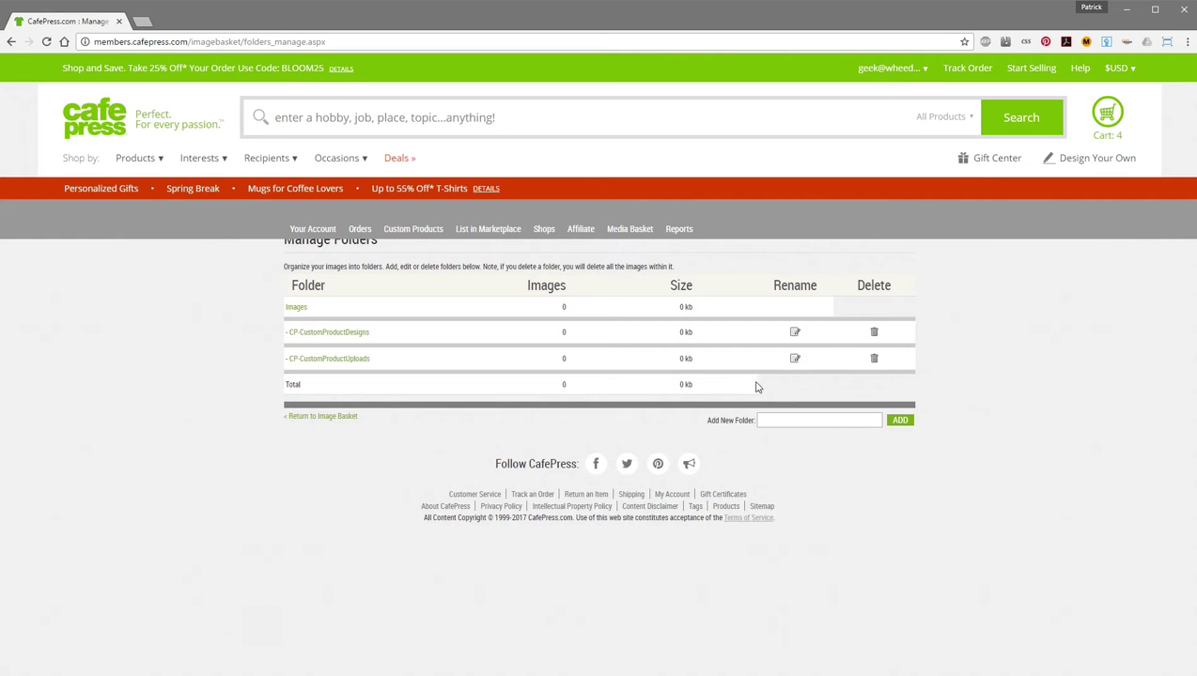
pyautogui.click(789, 420)
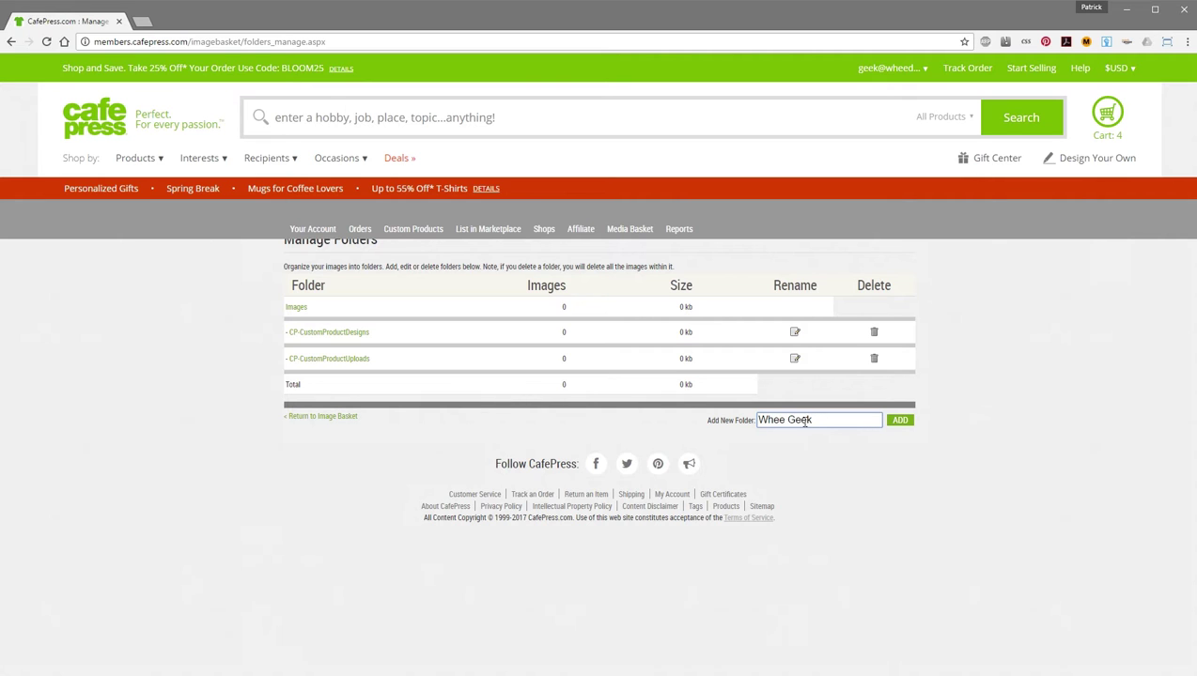
pyautogui.click(899, 419)
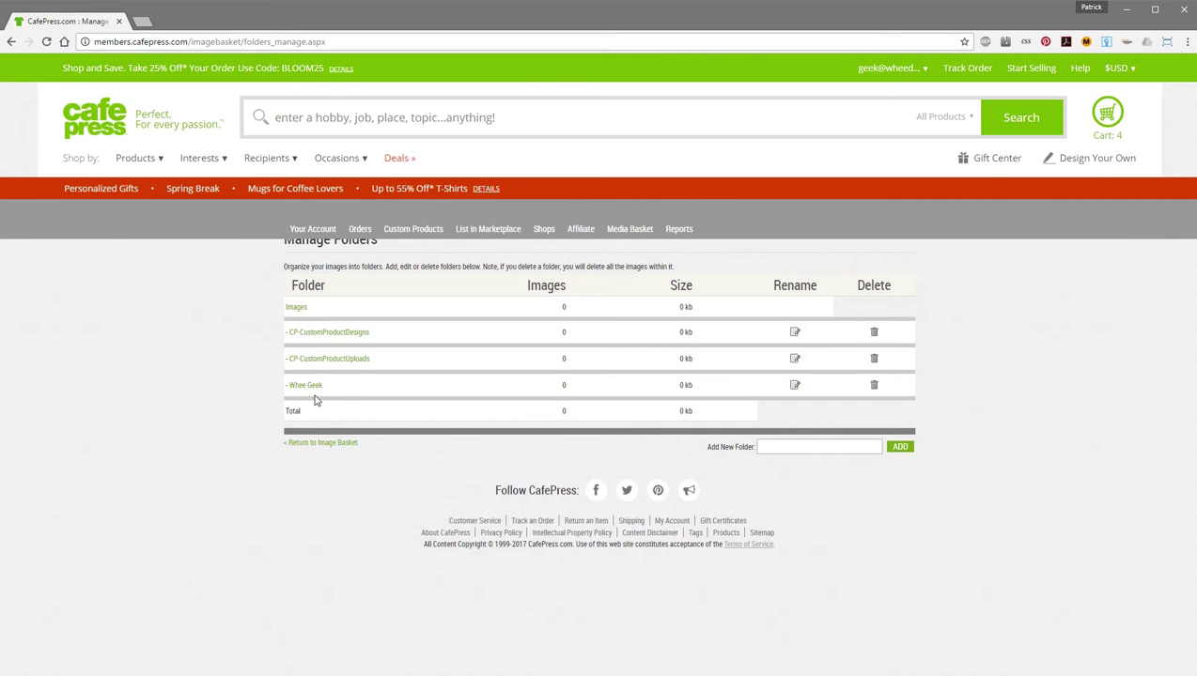
# Return to the Image Basket and switch its view to the Whee Geek folder
pyautogui.click(327, 445)
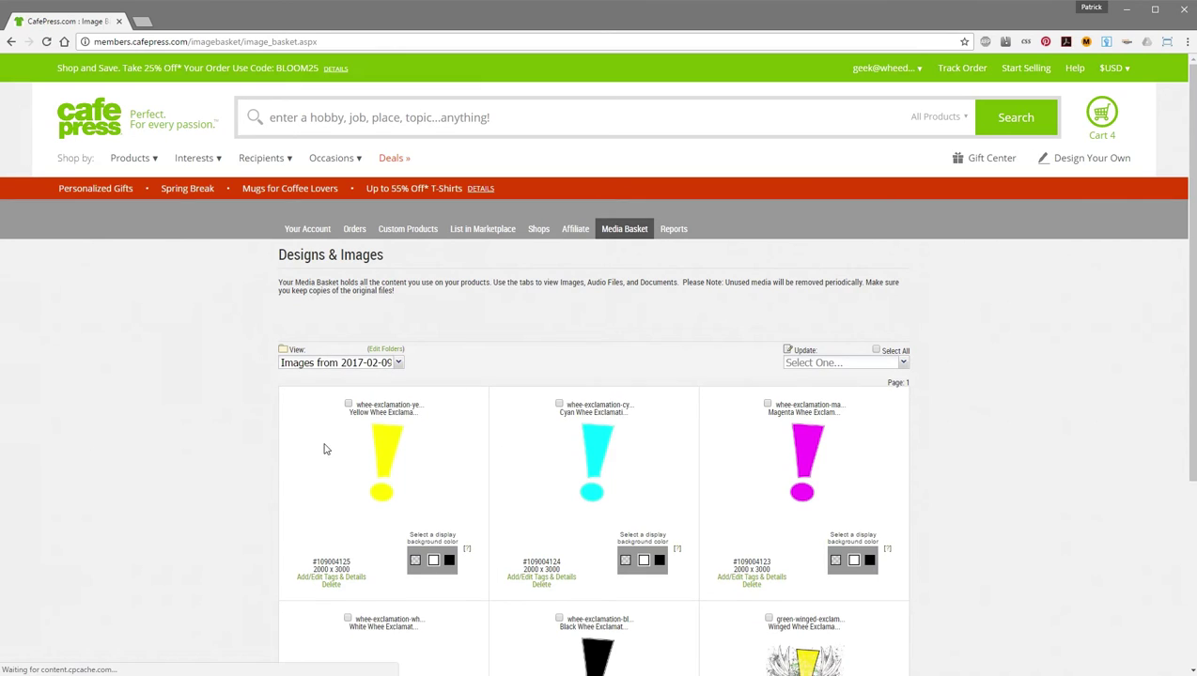
pyautogui.click(397, 363)
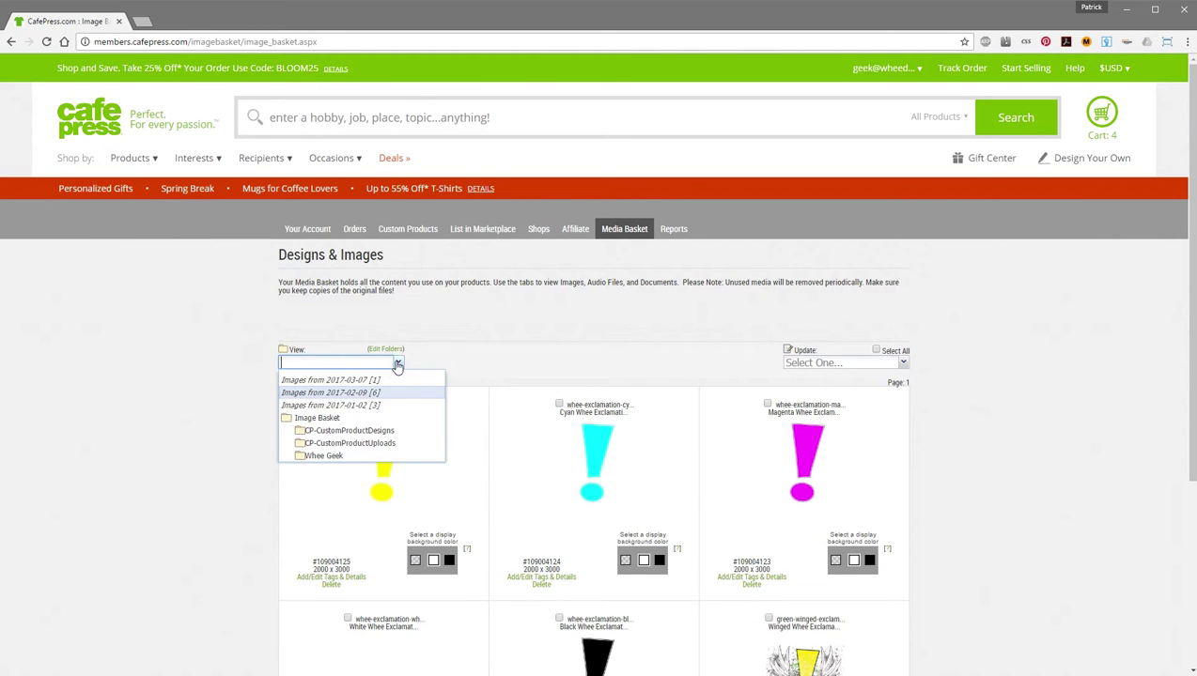
pyautogui.click(323, 455)
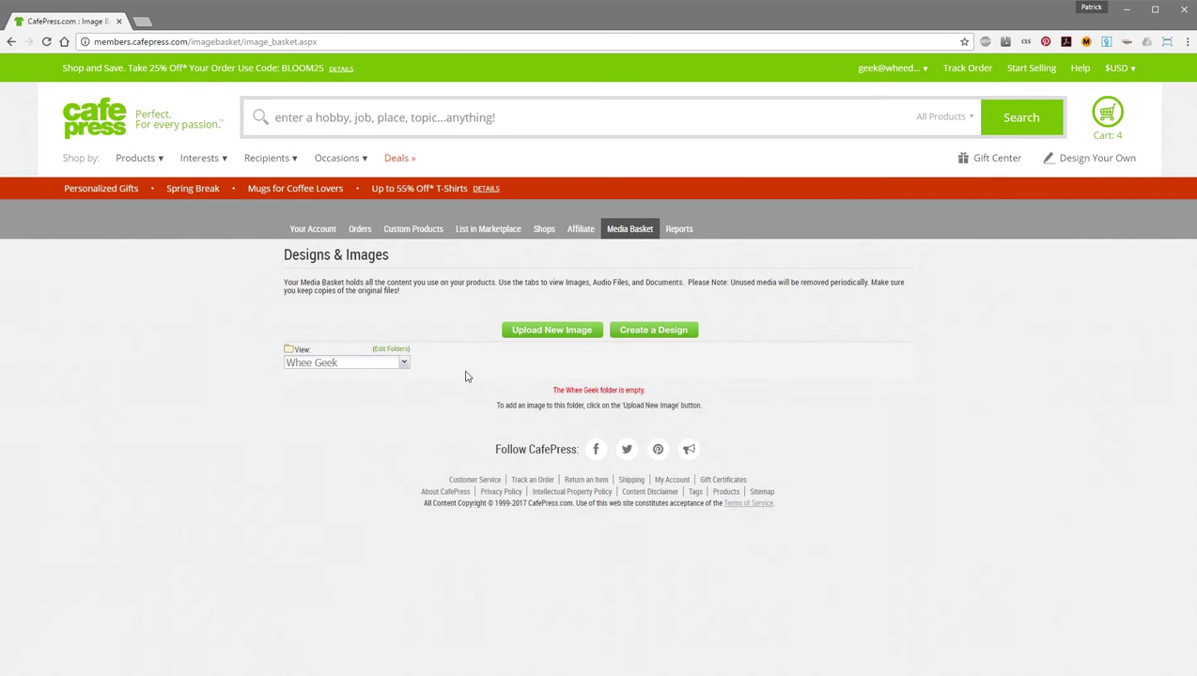
# Upload the eight ds9-cmd case PNG files (captain, chief-petty-officer, cmdr, ensign, lt, lt-cmdr, lt-jg, norank) to the Whee Geek folder
pyautogui.click(555, 334)
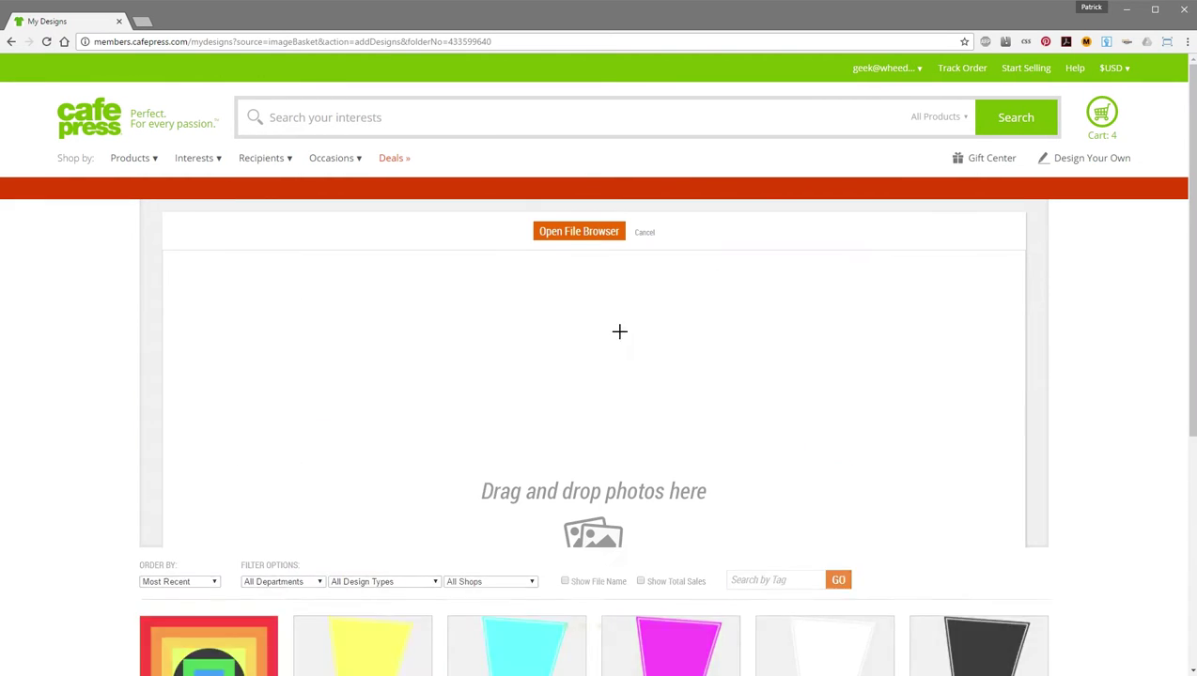
pyautogui.click(573, 233)
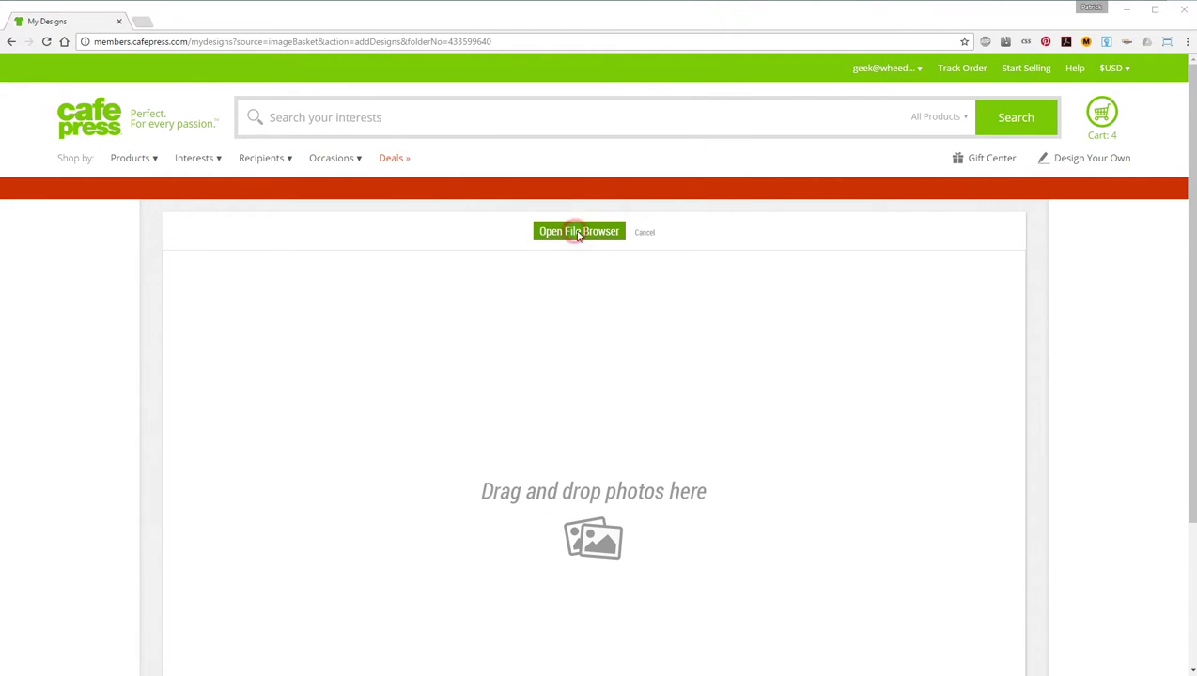
pyautogui.hotkey('ctrl', 'a')
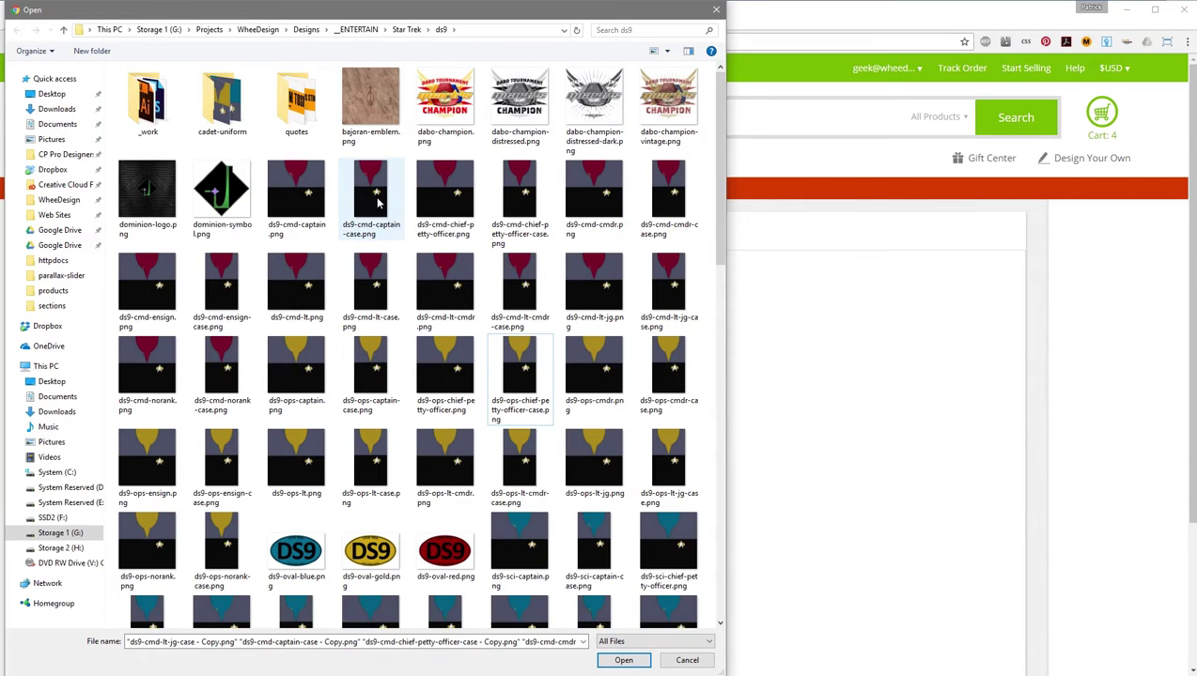
pyautogui.click(378, 202)
pyautogui.keyDown('ctrl'); pyautogui.click(514, 203); pyautogui.keyUp('ctrl')
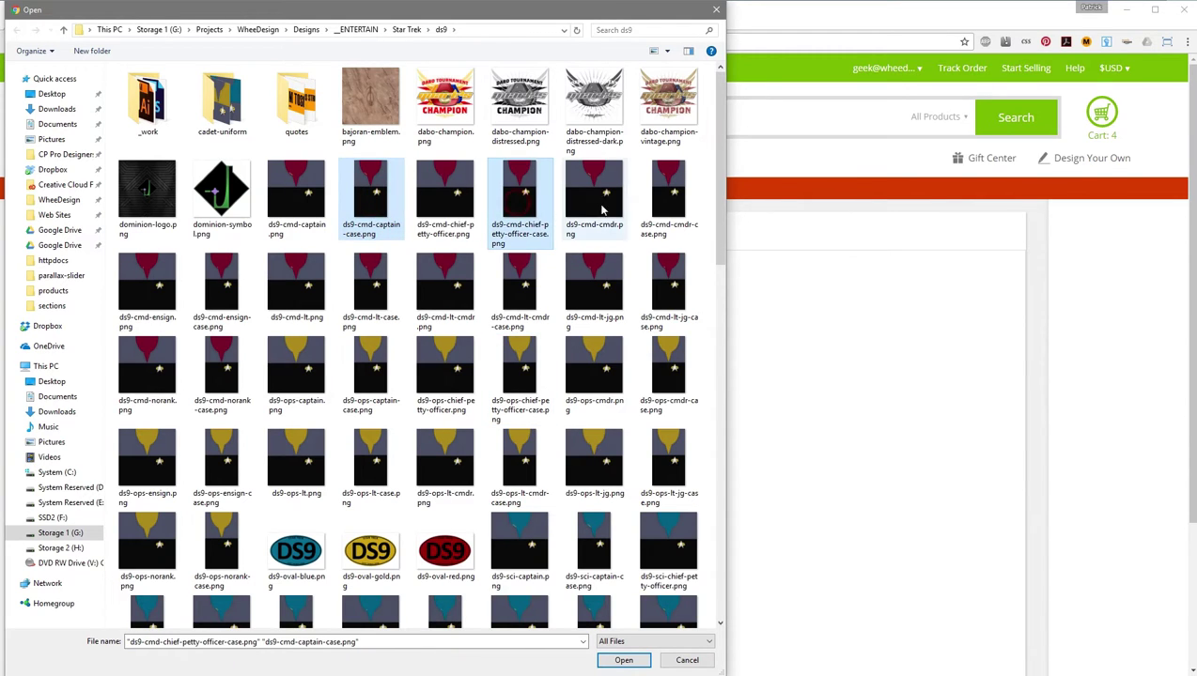
pyautogui.keyDown('ctrl'); pyautogui.click(662, 214); pyautogui.keyUp('ctrl')
pyautogui.keyDown('ctrl'); pyautogui.click(225, 286); pyautogui.keyUp('ctrl')
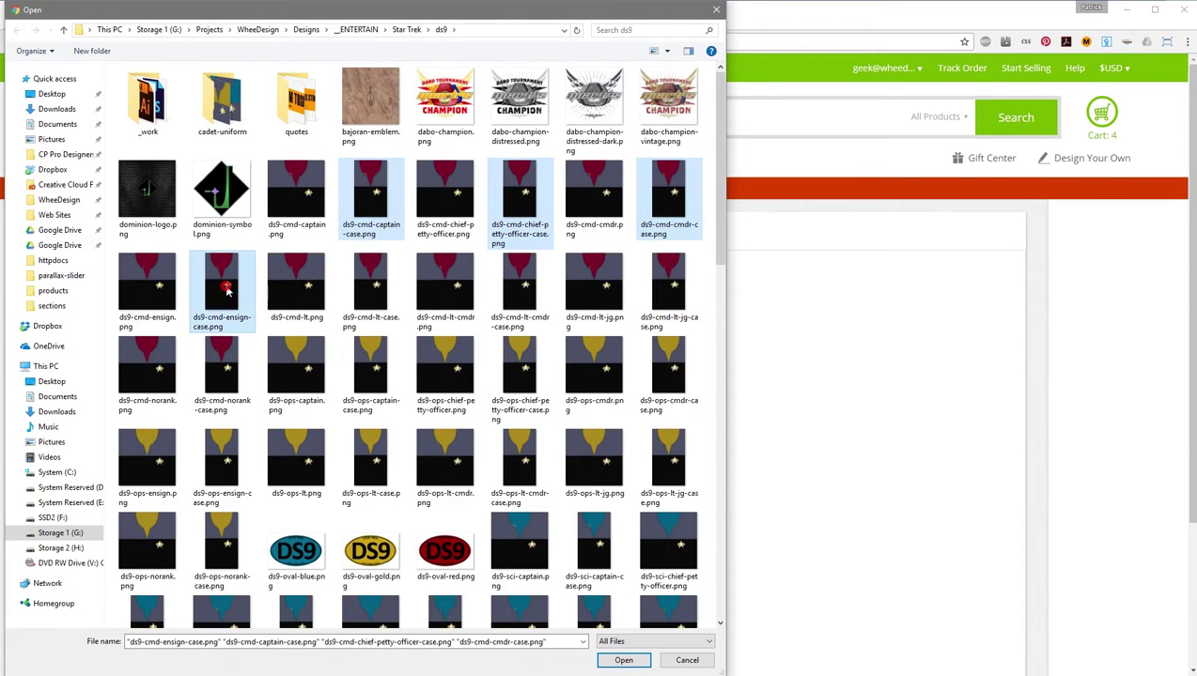
pyautogui.keyDown('ctrl'); pyautogui.click(382, 283); pyautogui.keyUp('ctrl')
pyautogui.keyDown('ctrl'); pyautogui.click(509, 288); pyautogui.keyUp('ctrl')
pyautogui.keyDown('ctrl'); pyautogui.click(664, 287); pyautogui.keyUp('ctrl')
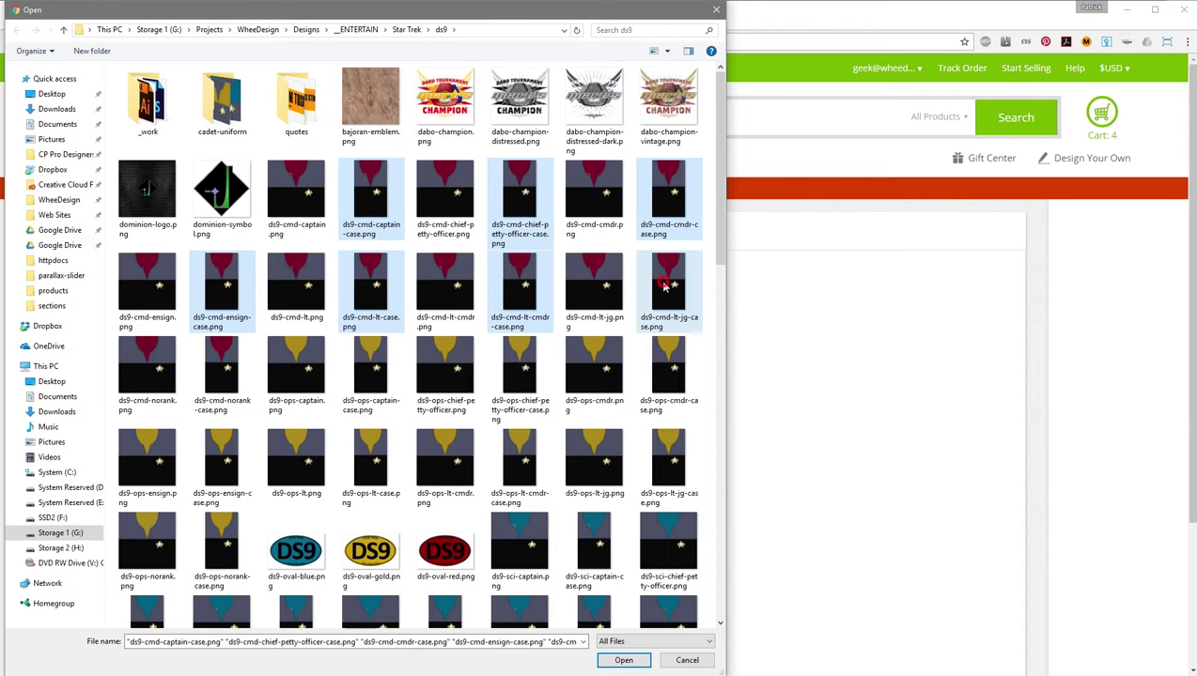
pyautogui.keyDown('ctrl'); pyautogui.click(222, 371); pyautogui.keyUp('ctrl')
pyautogui.click(612, 661)
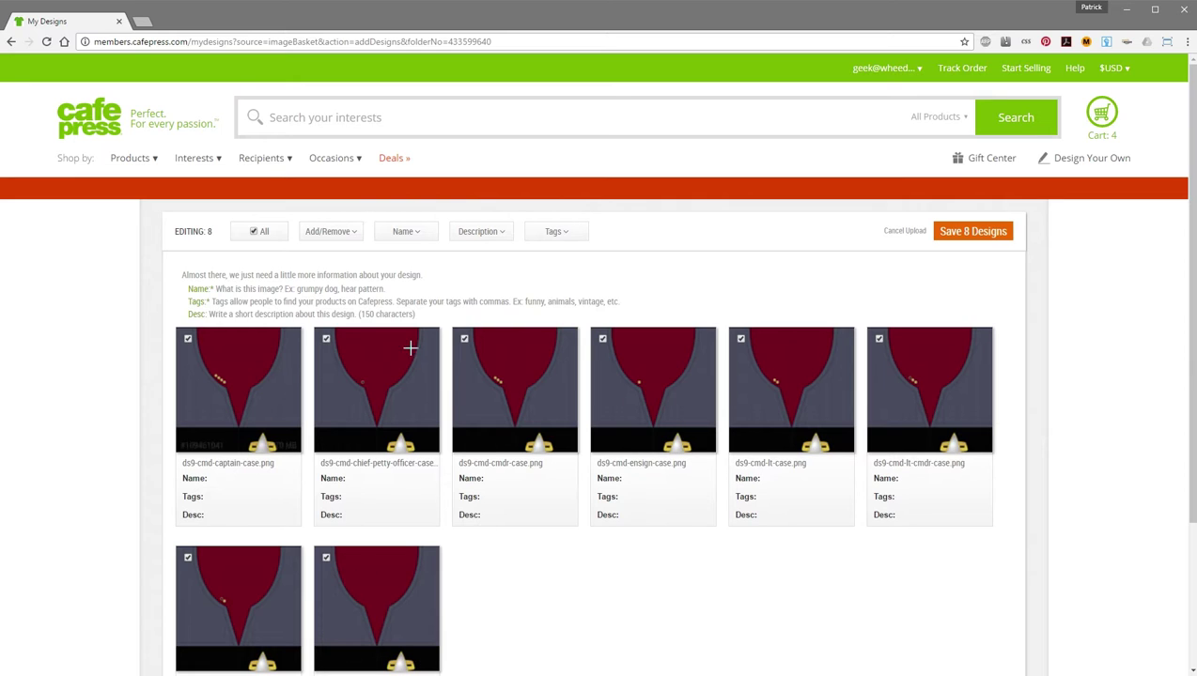
# Set the name of all eight uploaded designs to Test
pyautogui.click(413, 235)
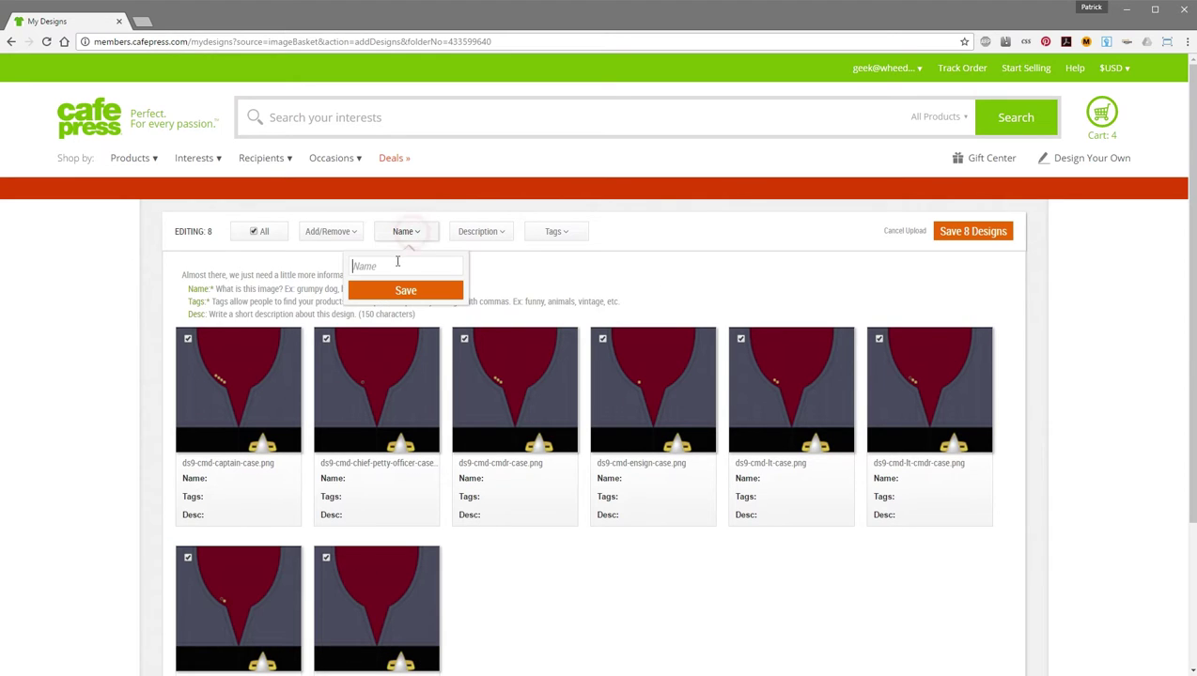
pyautogui.write('Test')
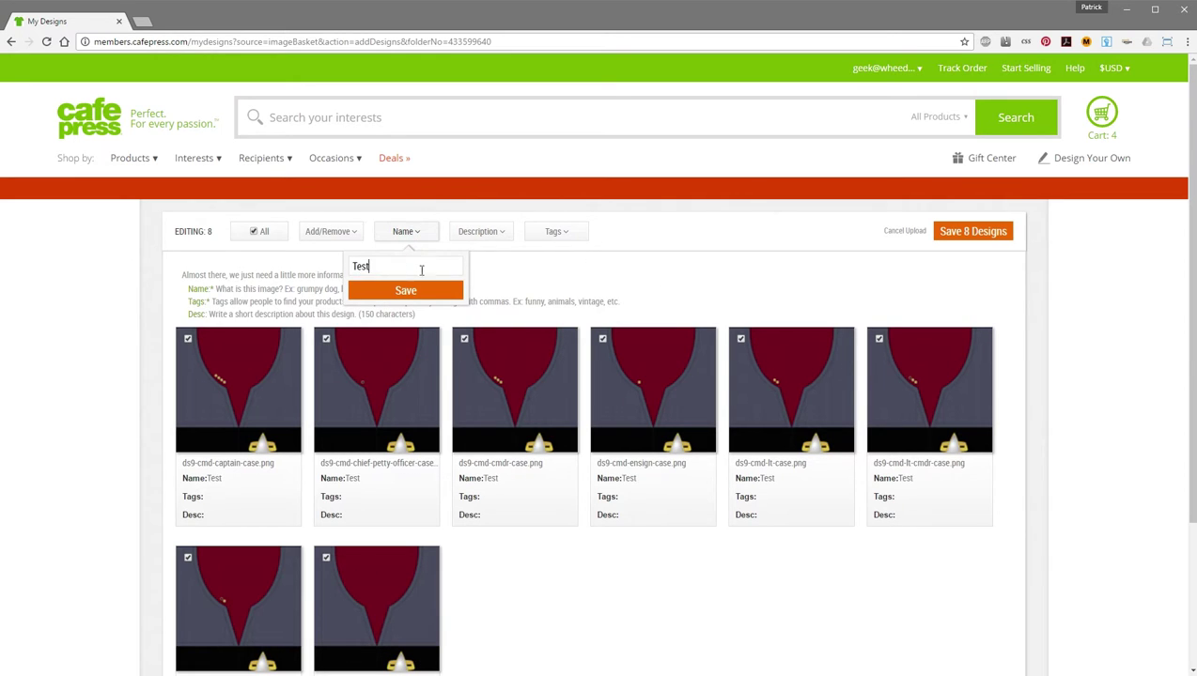
pyautogui.click(420, 291)
# Tag all eight uploaded designs with 1wg and save the designs
pyautogui.click(556, 233)
pyautogui.click(523, 265)
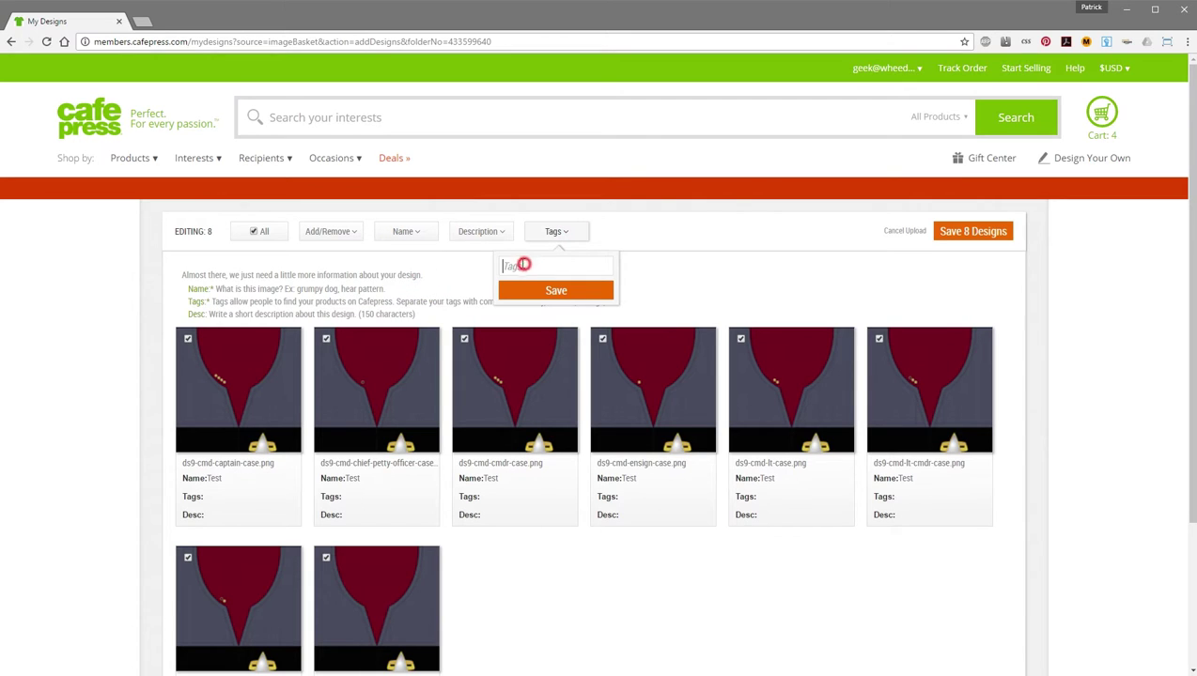
pyautogui.write('1wg')
pyautogui.click(555, 291)
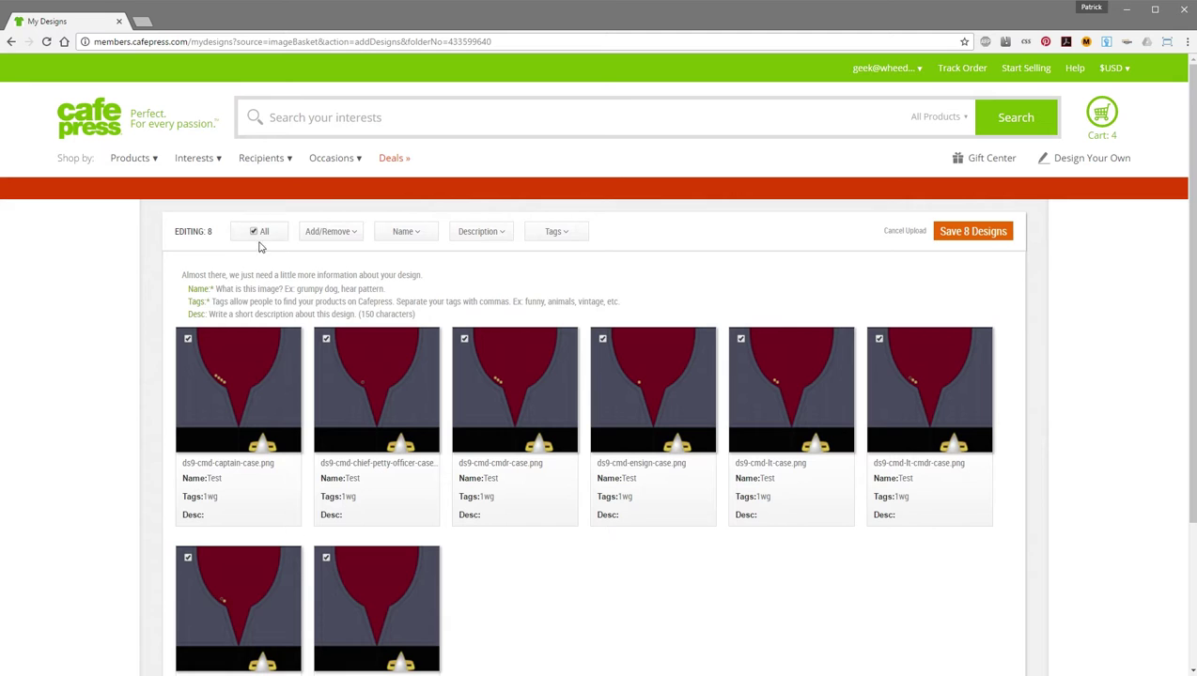
pyautogui.click(972, 232)
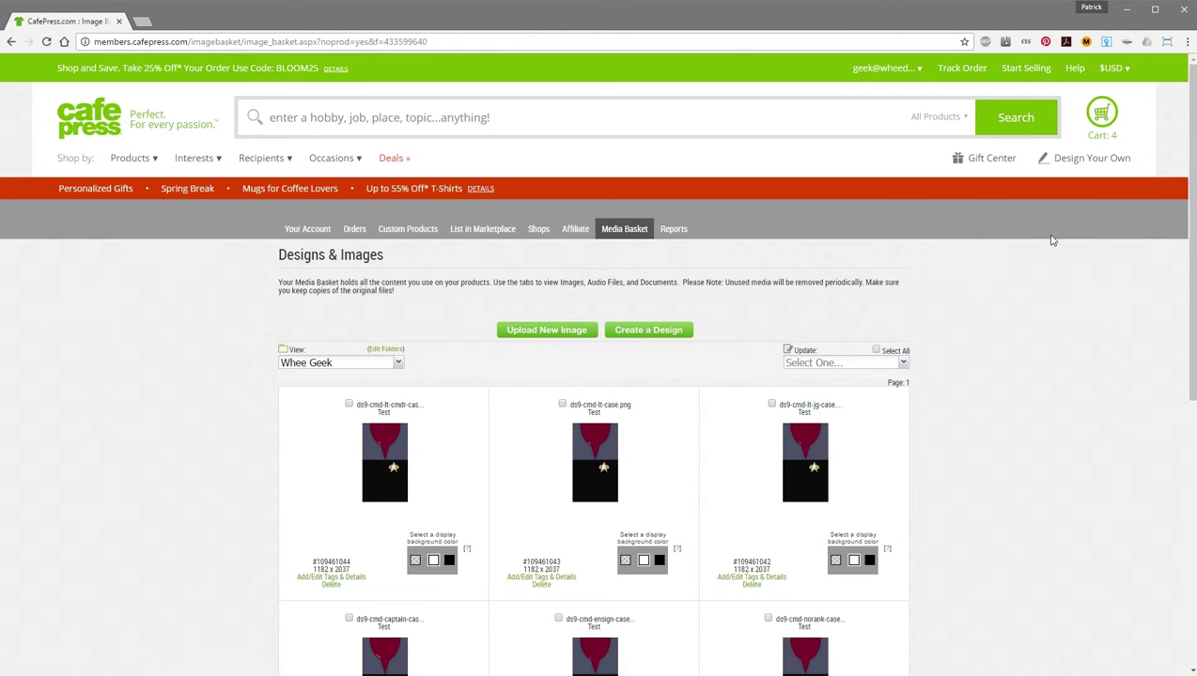
# Review the designs in the Whee Geek folder, check the CP-CustomProductDesigns folder, and return to the Whee Geek folder
pyautogui.scroll(-3, 940, 273)
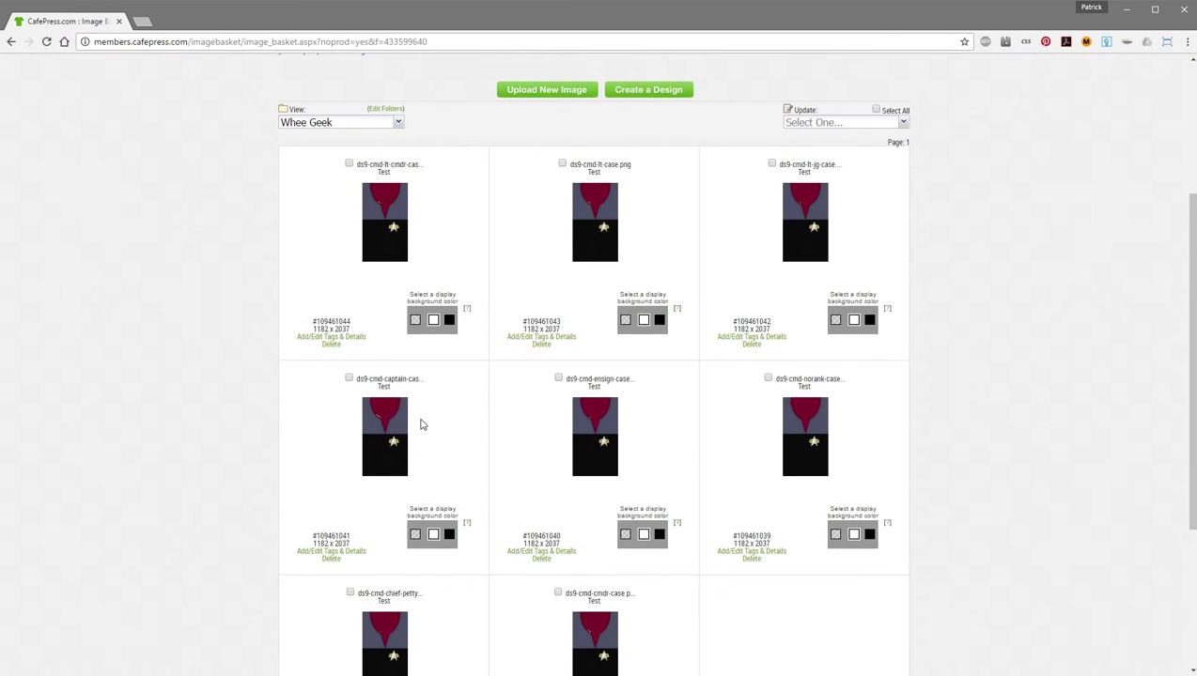
pyautogui.click(1186, 257)
pyautogui.click(398, 122)
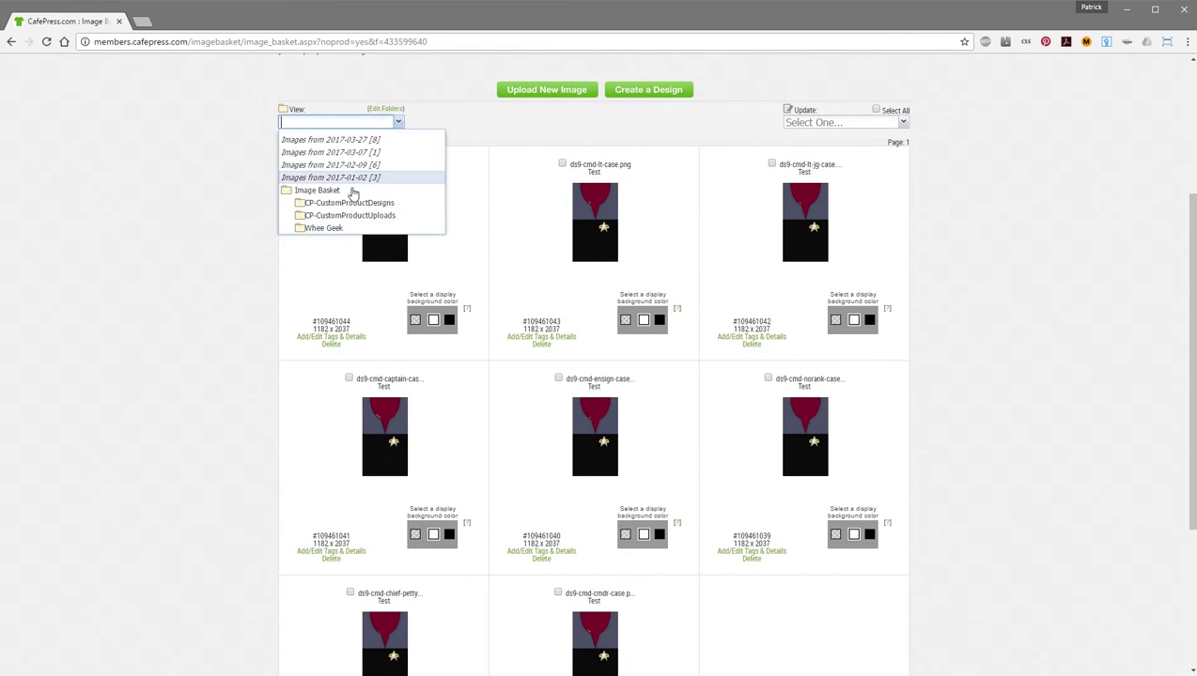
pyautogui.click(377, 205)
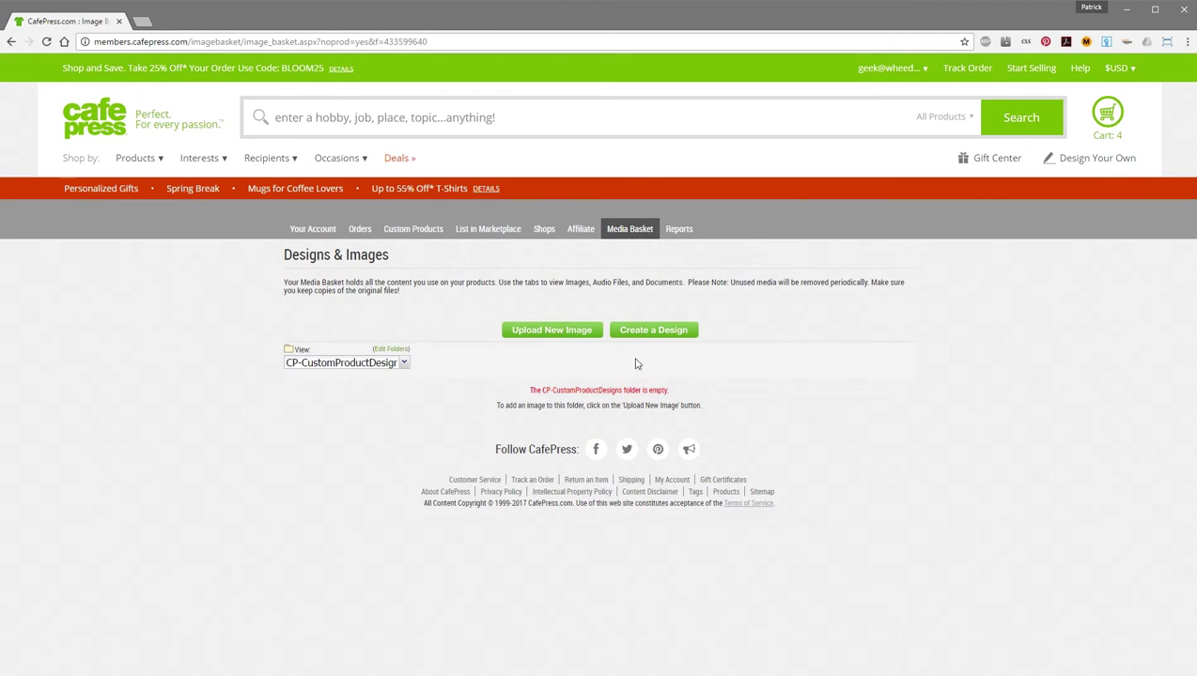
pyautogui.click(405, 363)
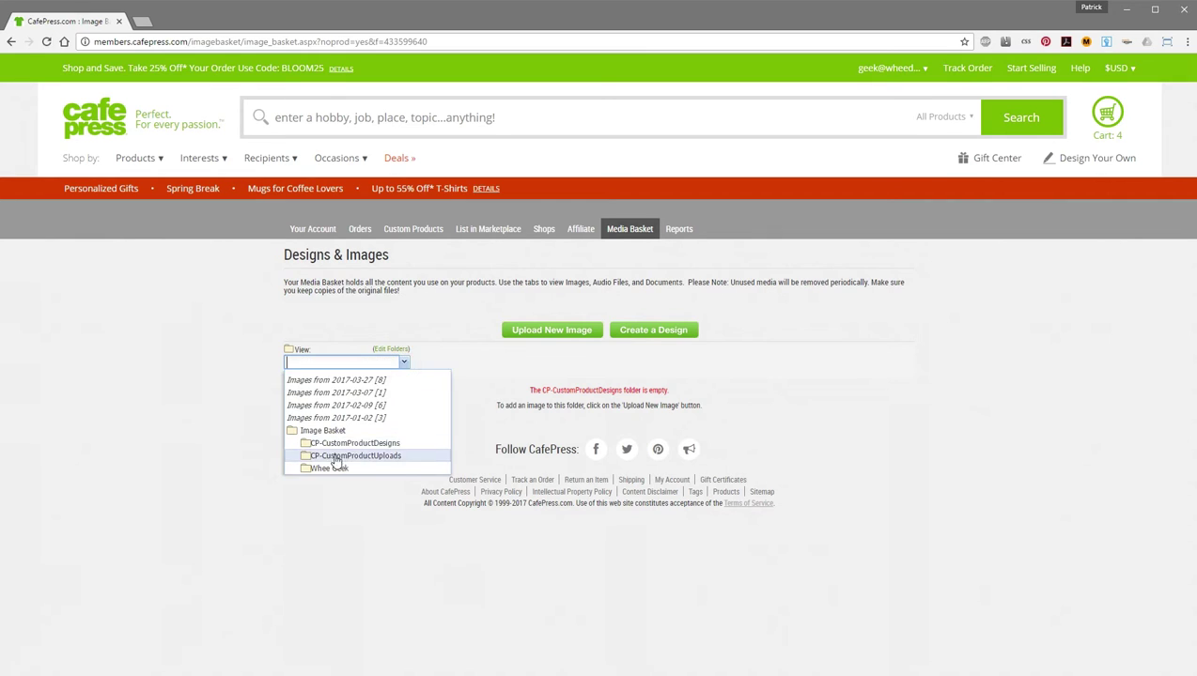
pyautogui.click(330, 469)
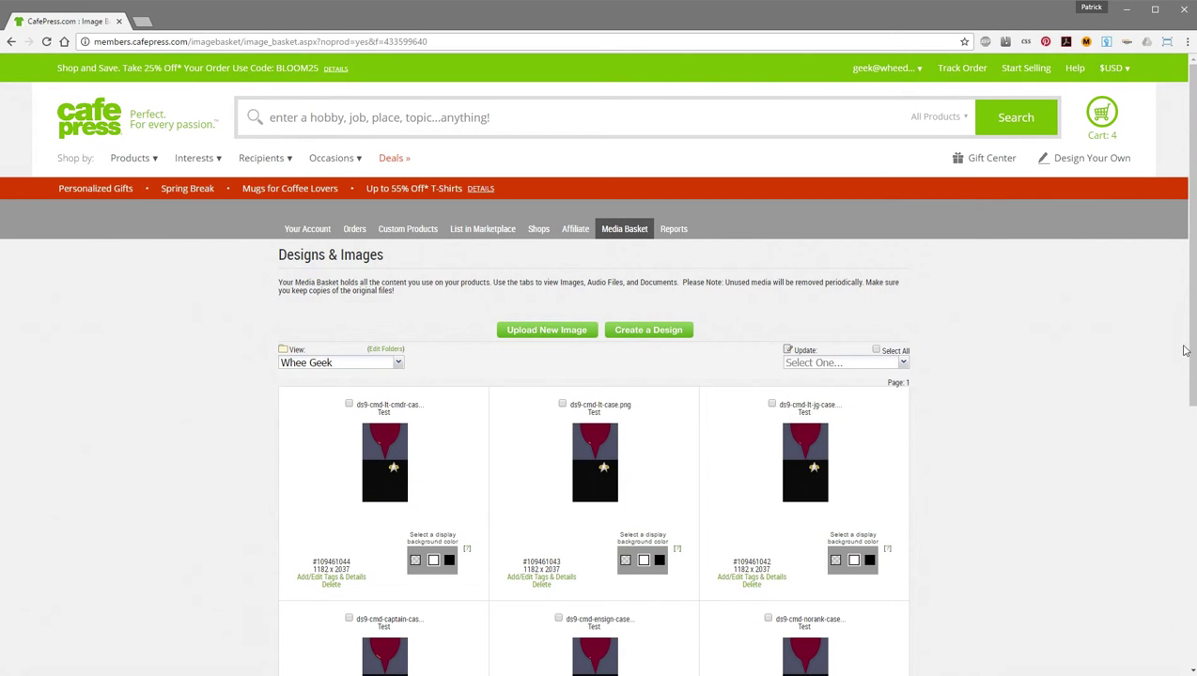
pyautogui.scroll(-3, 1169, 394)
pyautogui.scroll(3, 1170, 413)
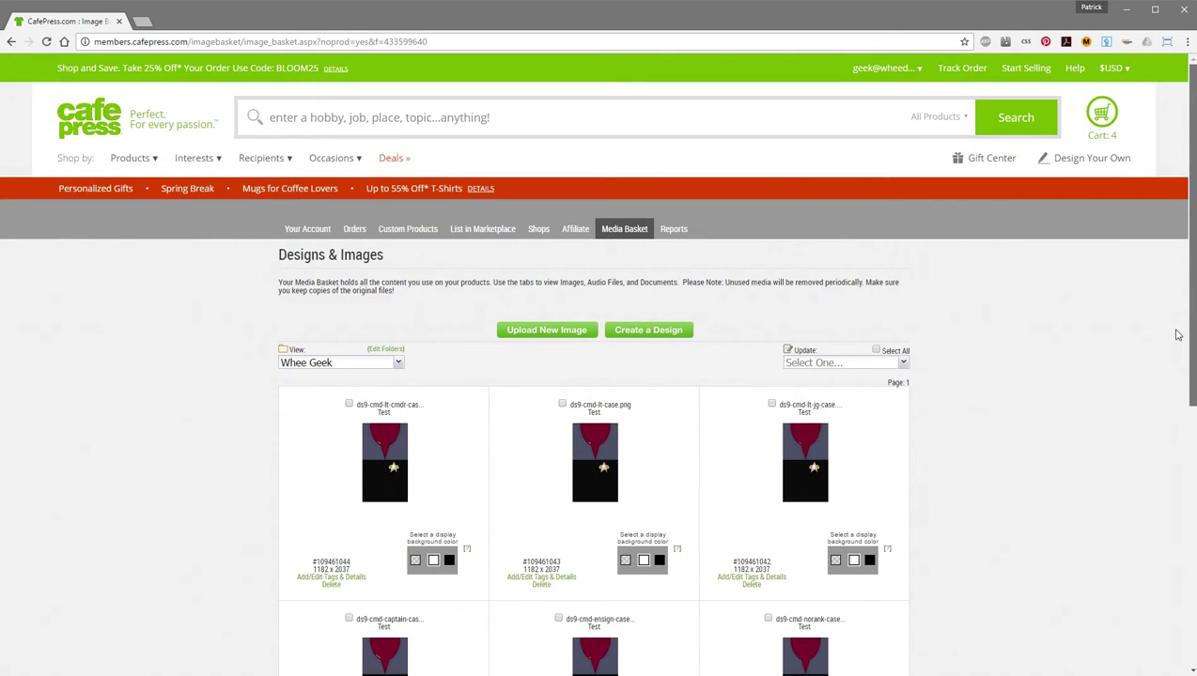
# View the My Designs page and return to the Image Basket by way of Shops
pyautogui.moveTo(920, 69)
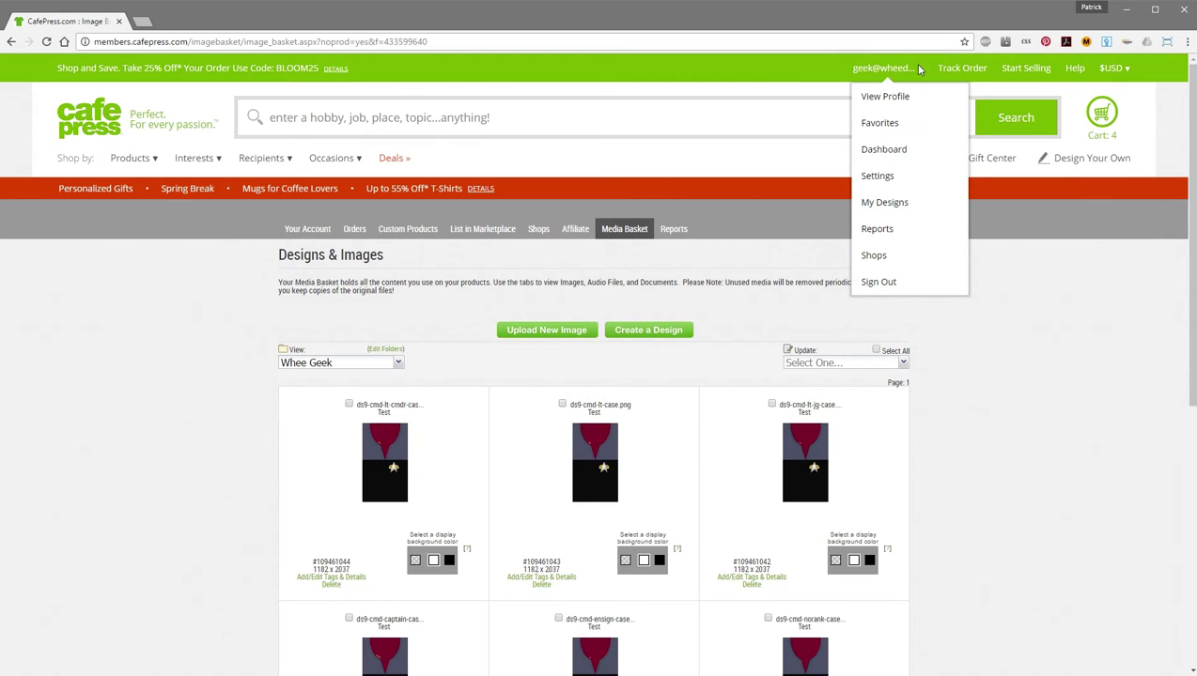
pyautogui.click(886, 205)
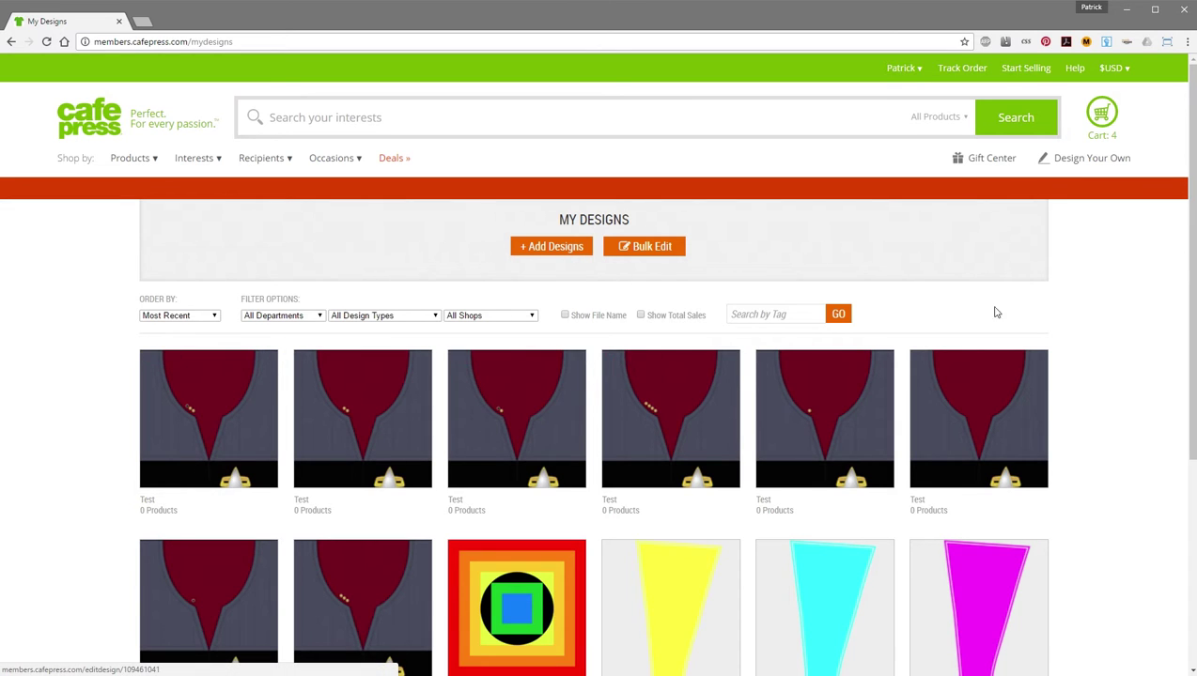
pyautogui.click(900, 73)
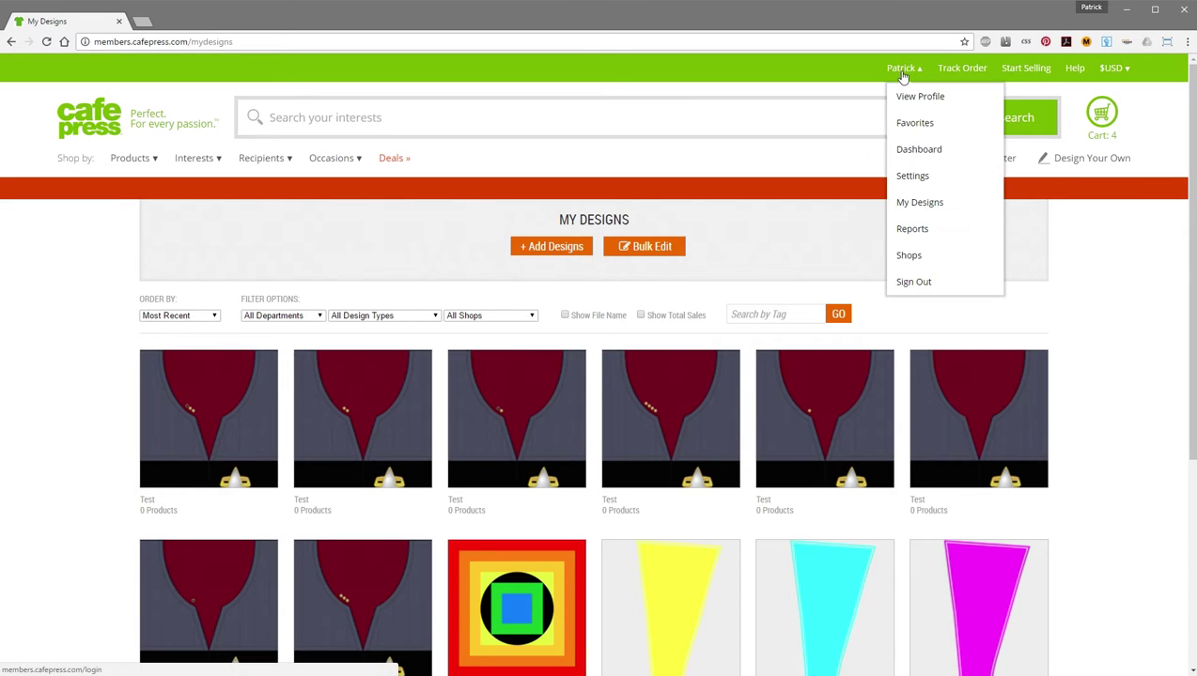
pyautogui.click(900, 255)
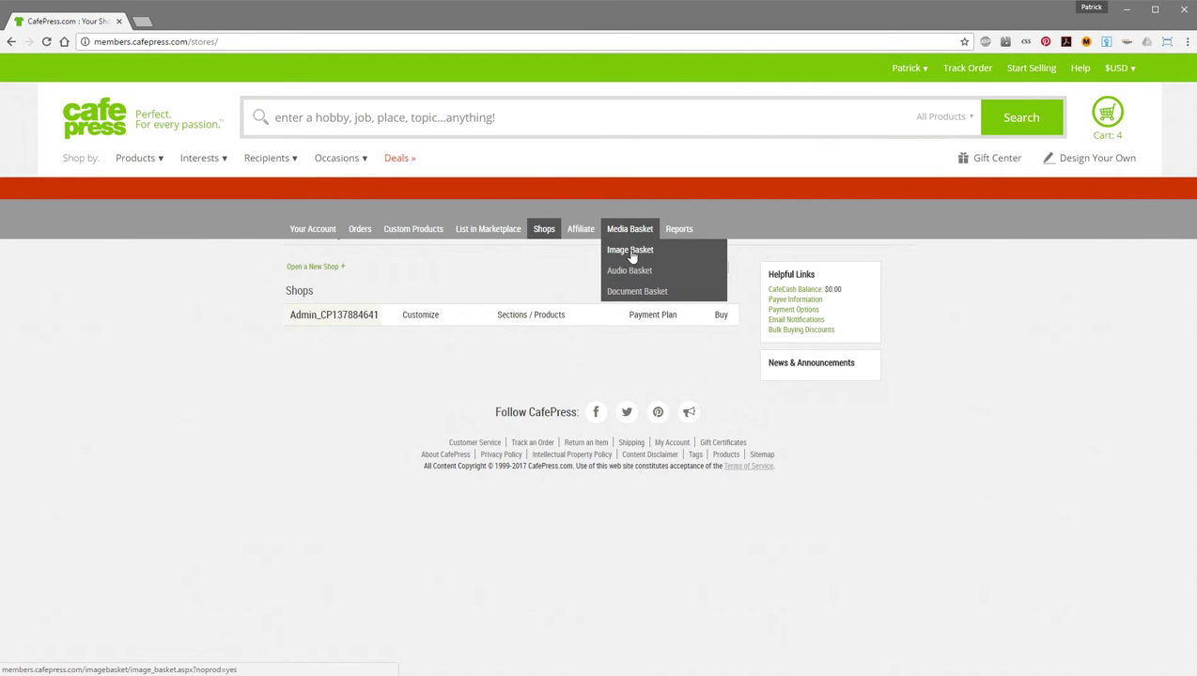
pyautogui.click(629, 250)
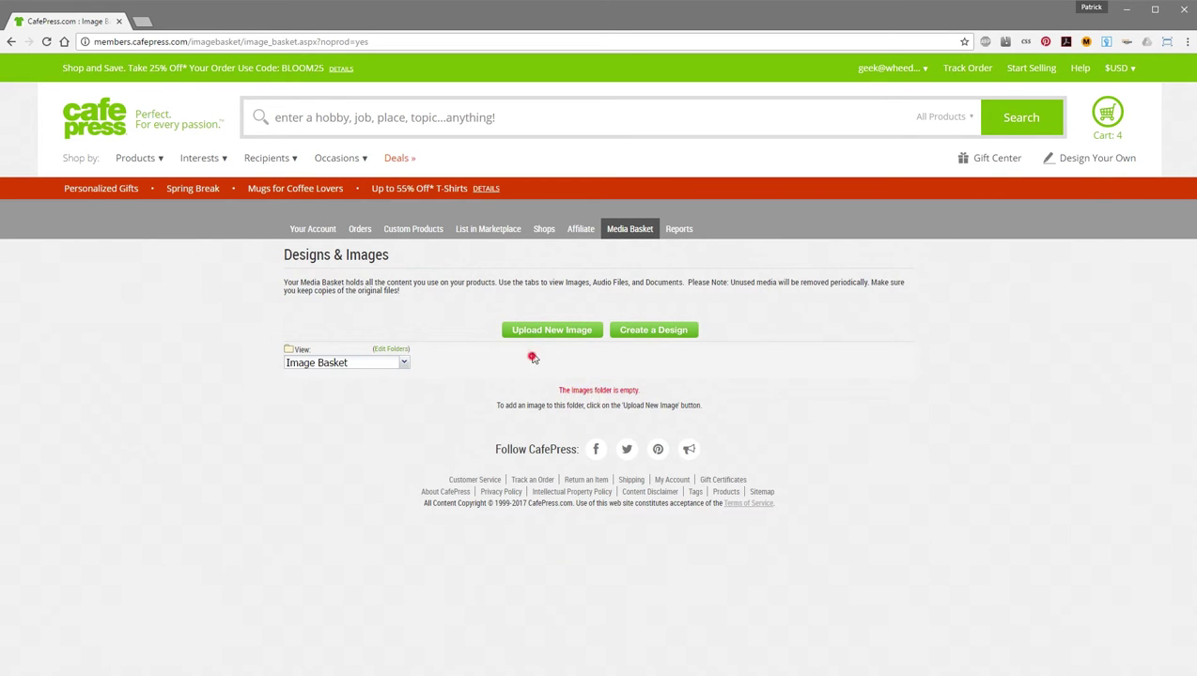
# Upload ds9-ops-captain-case.png to the main Image Basket folder
pyautogui.click(550, 330)
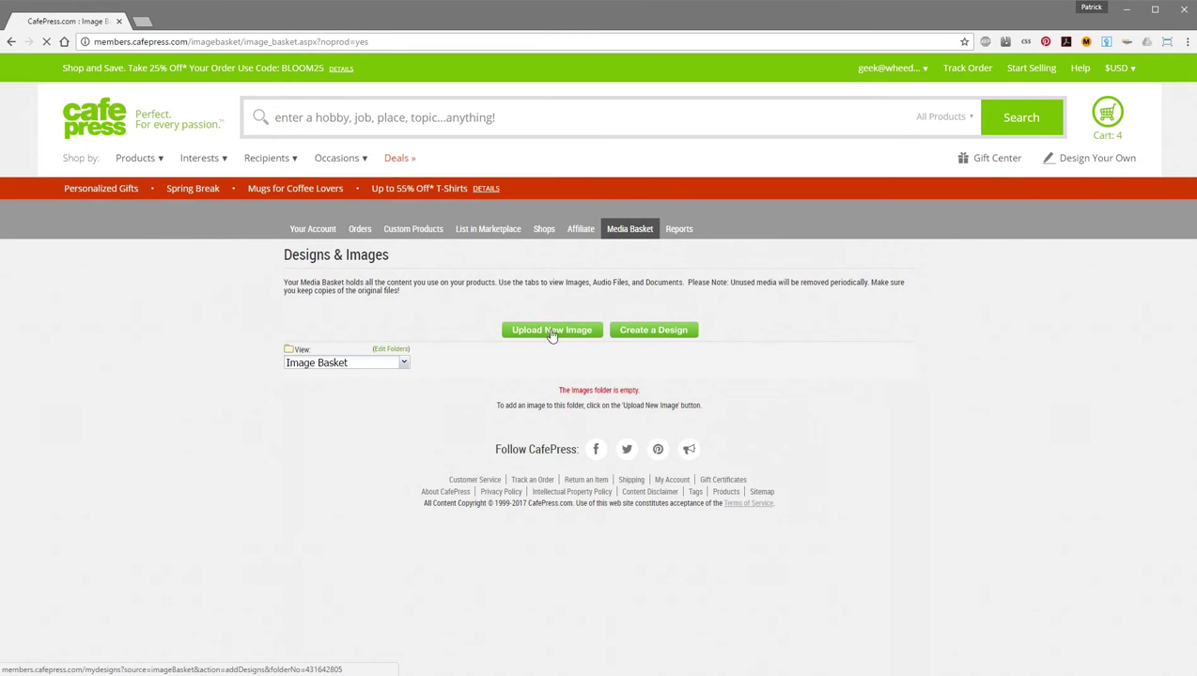
pyautogui.click(583, 233)
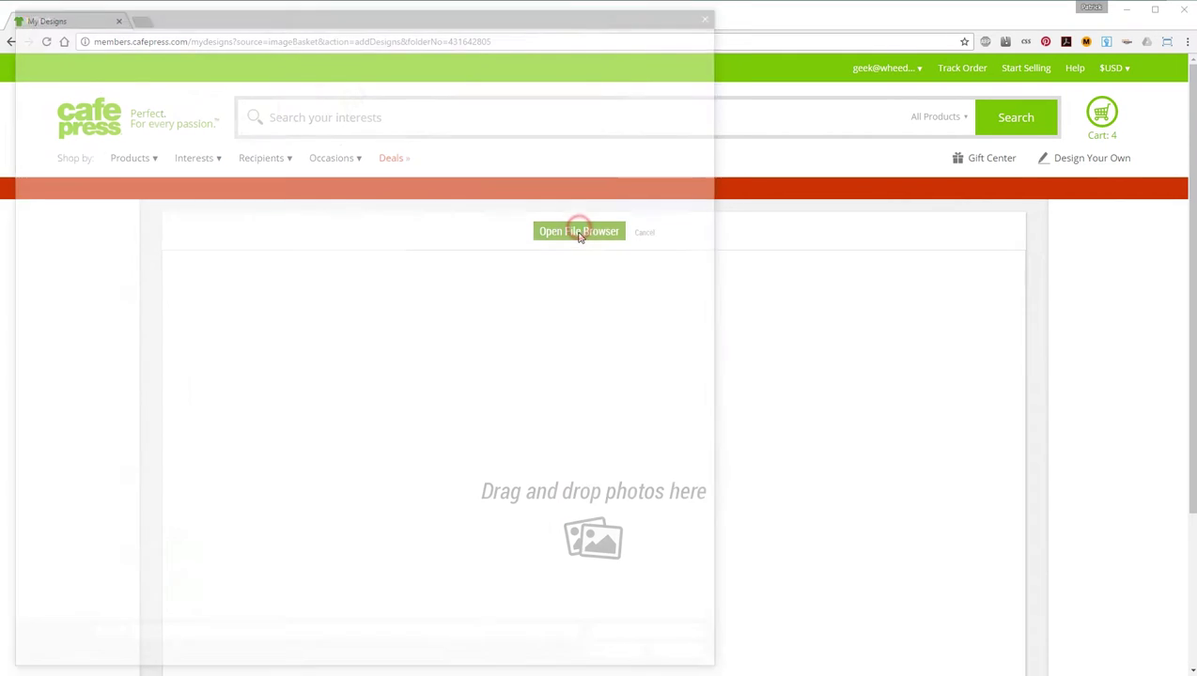
pyautogui.click(364, 376)
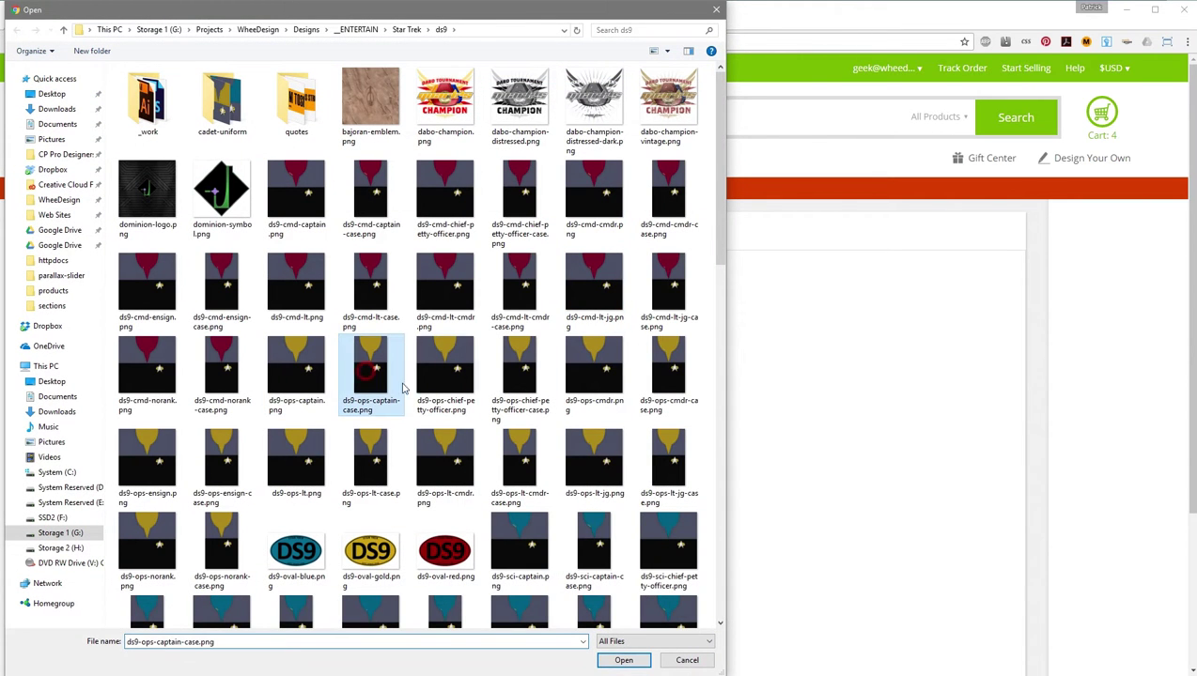
pyautogui.click(622, 660)
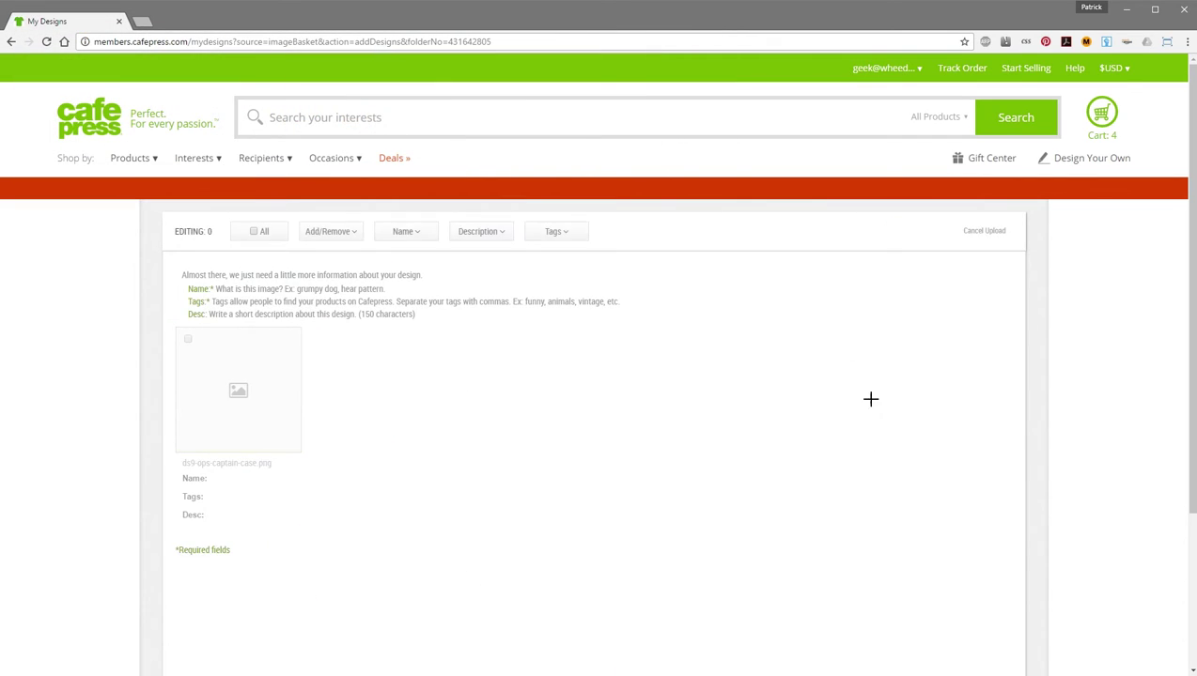
# Select the uploaded ds9-ops-captain-case design and set its name to test
pyautogui.click(257, 231)
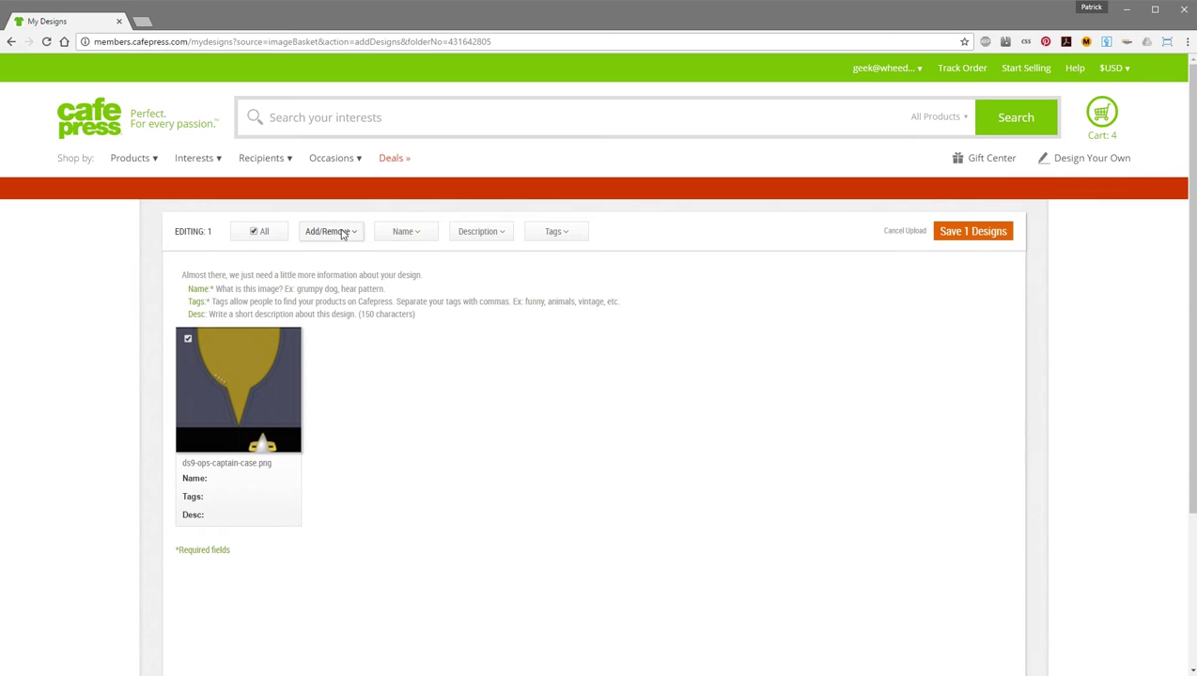
pyautogui.click(406, 232)
pyautogui.write('te')
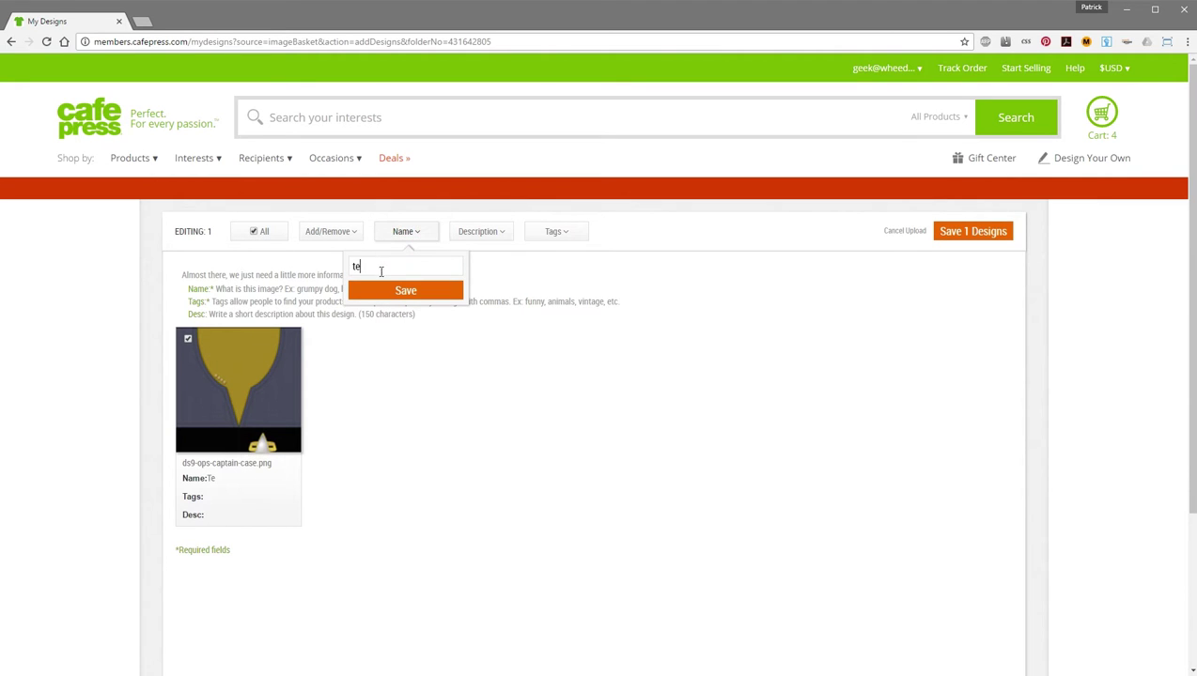
pyautogui.write('st')
pyautogui.press('Return')
# Add a tag beginning with 1w to the ds9-ops-captain-case design and save the design
pyautogui.click(572, 232)
pyautogui.click(521, 266)
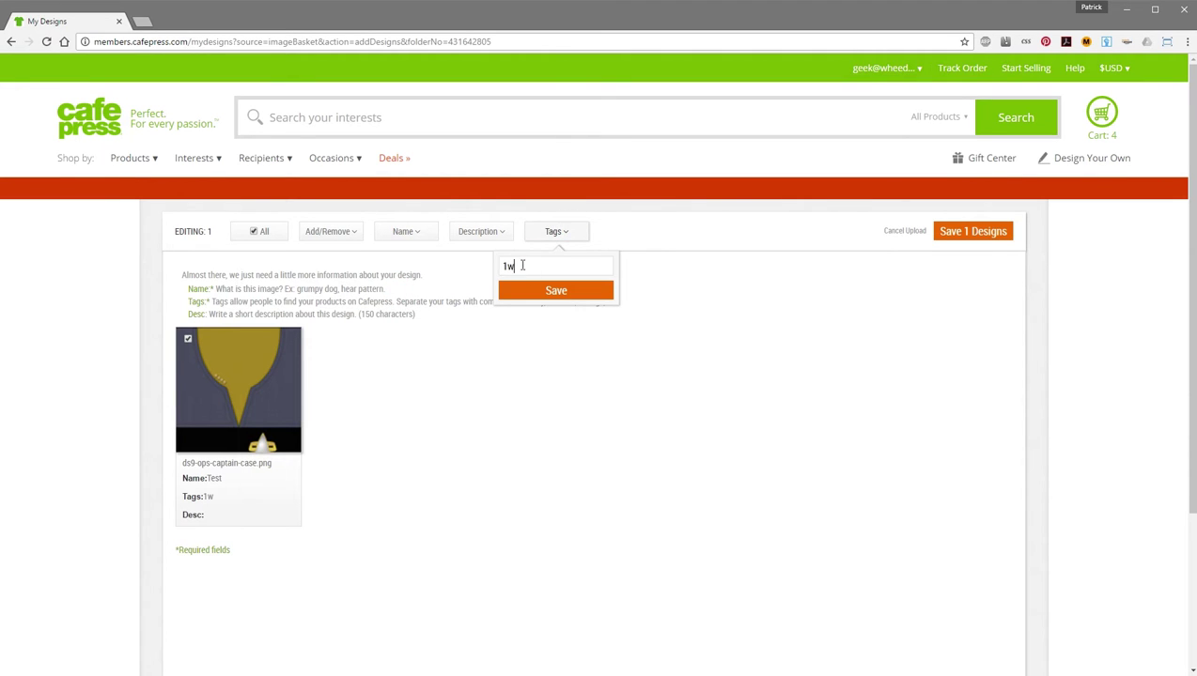
pyautogui.click(518, 292)
pyautogui.click(977, 231)
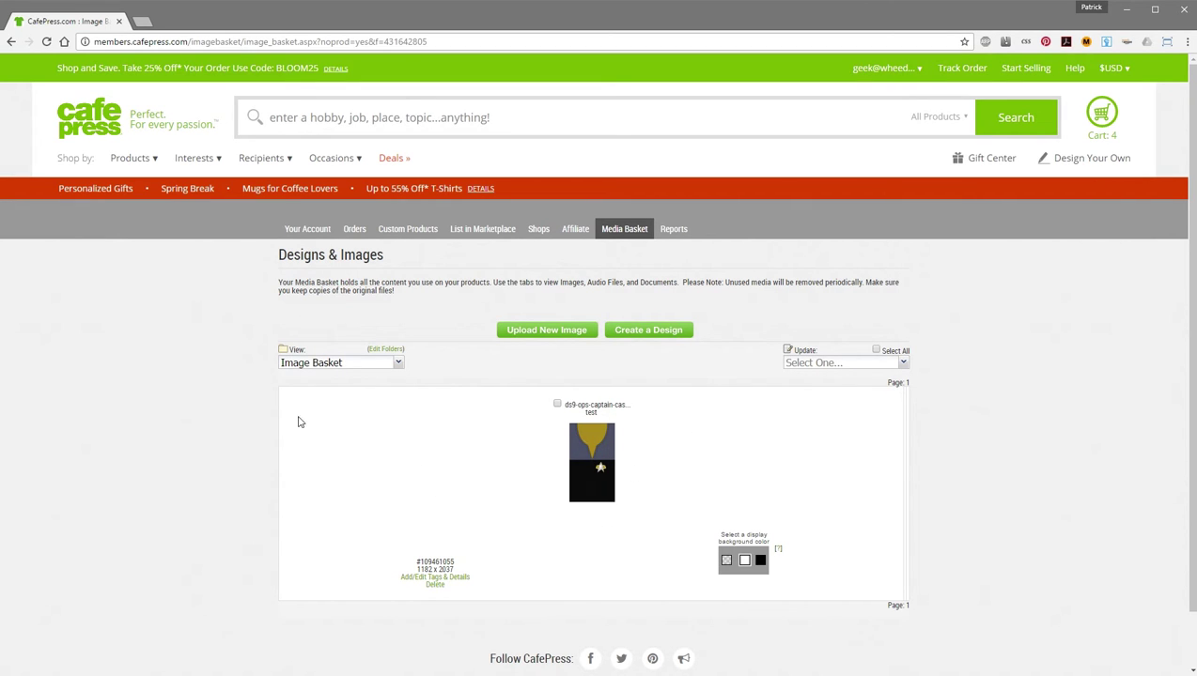
# Browse the Whee Geek folder's contents and switch the view back to the main Image Basket folder
pyautogui.click(398, 366)
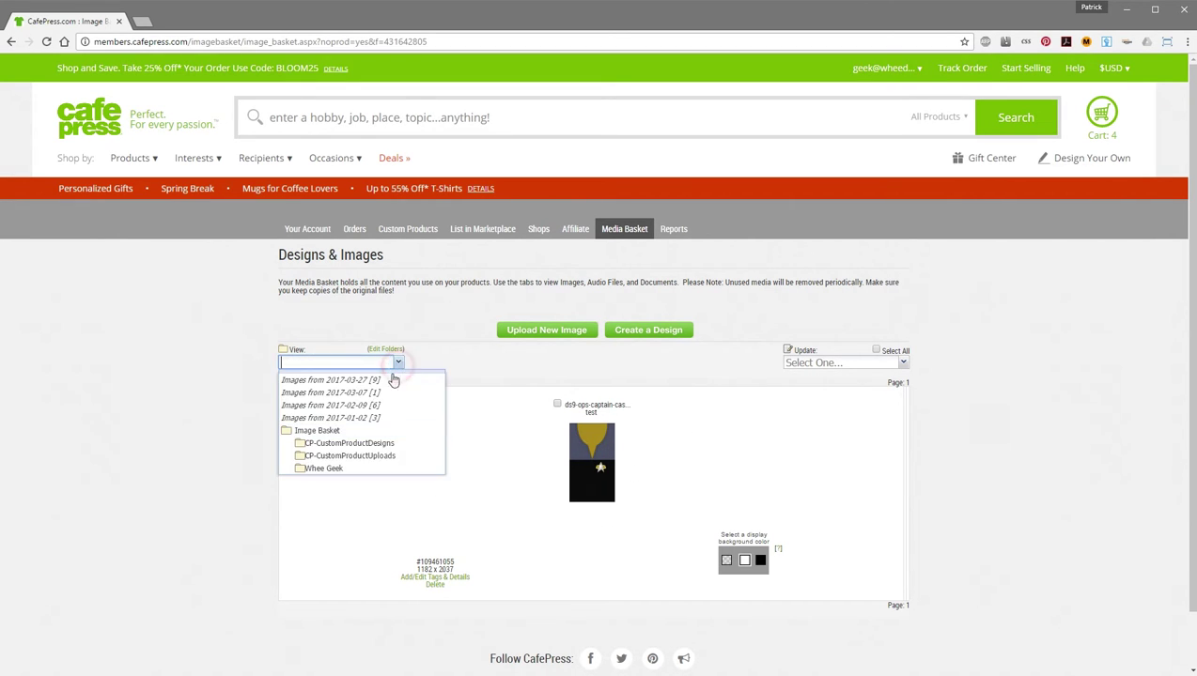
pyautogui.click(315, 468)
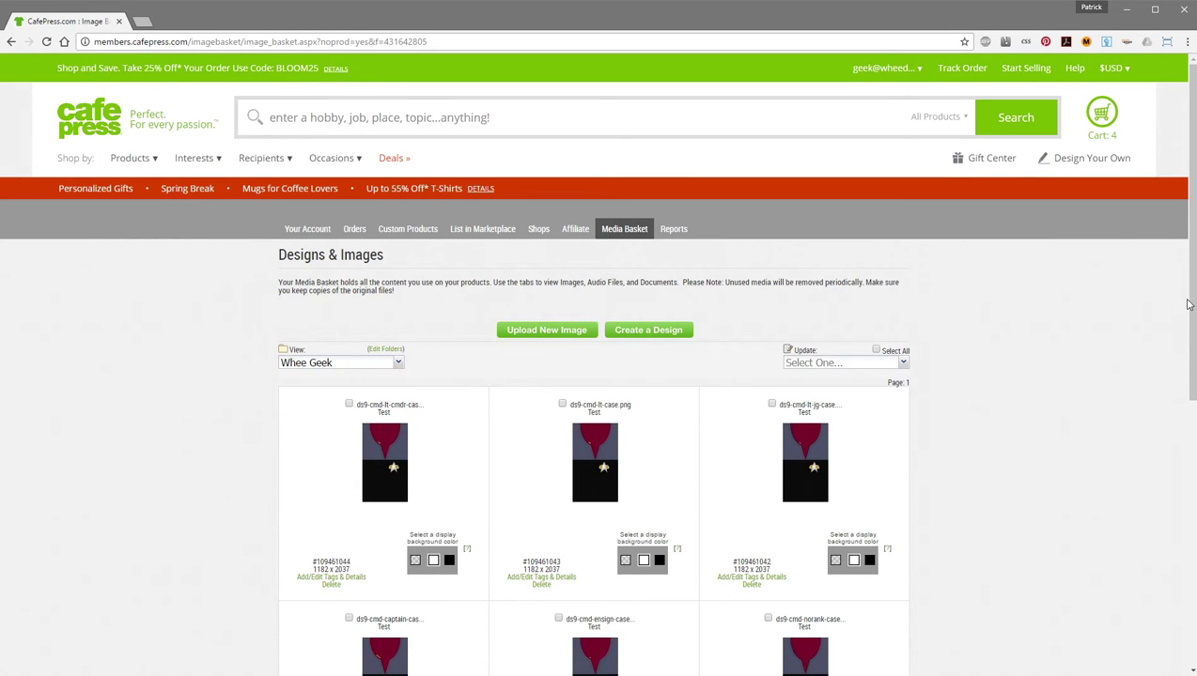
pyautogui.scroll(-10, 1183, 376)
pyautogui.scroll(10, 1155, 375)
pyautogui.click(399, 364)
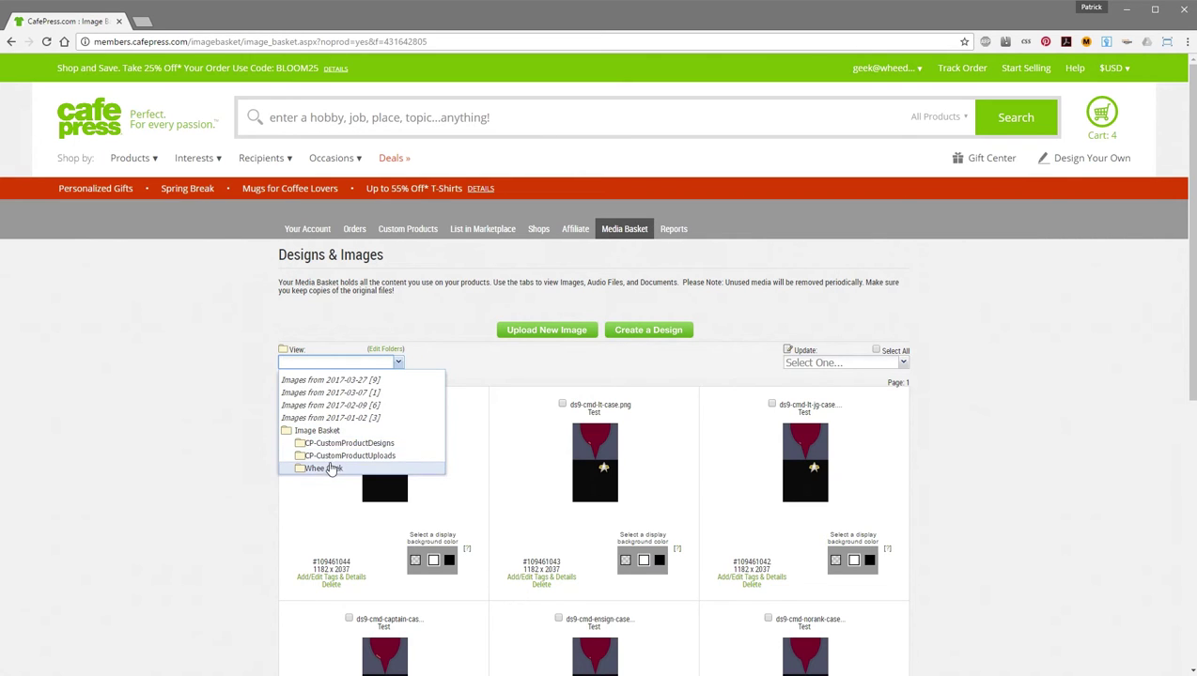
pyautogui.click(319, 431)
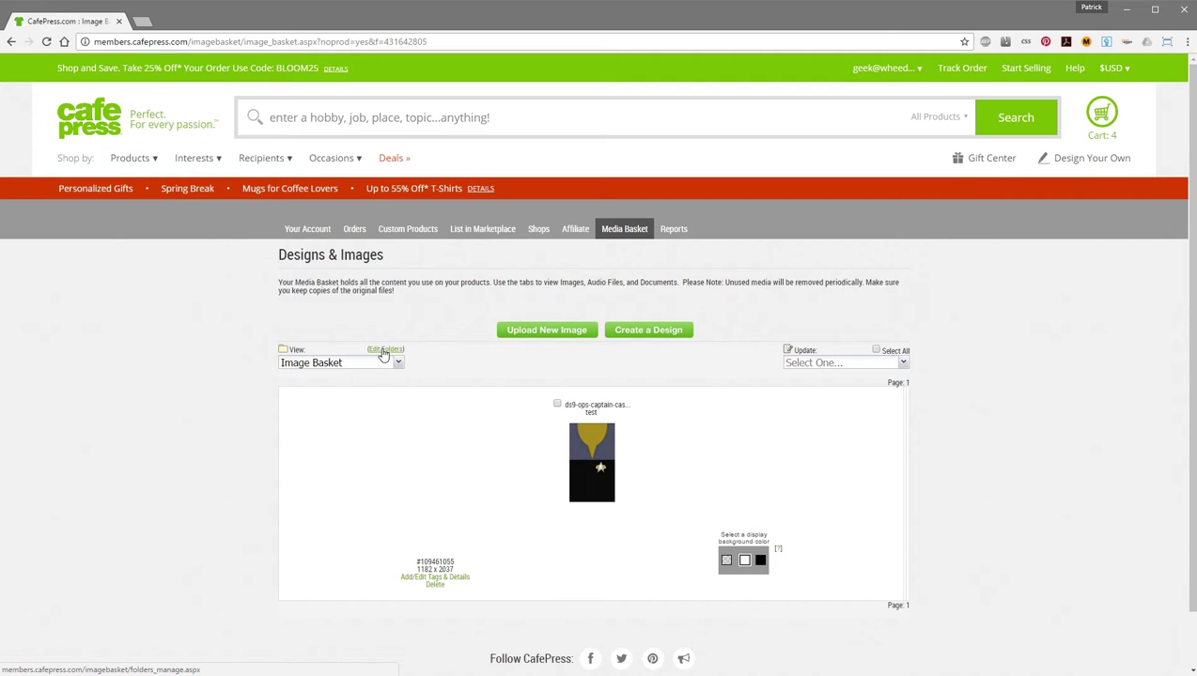
# Open folder management and add a new folder named Holiday - Easter
pyautogui.click(382, 350)
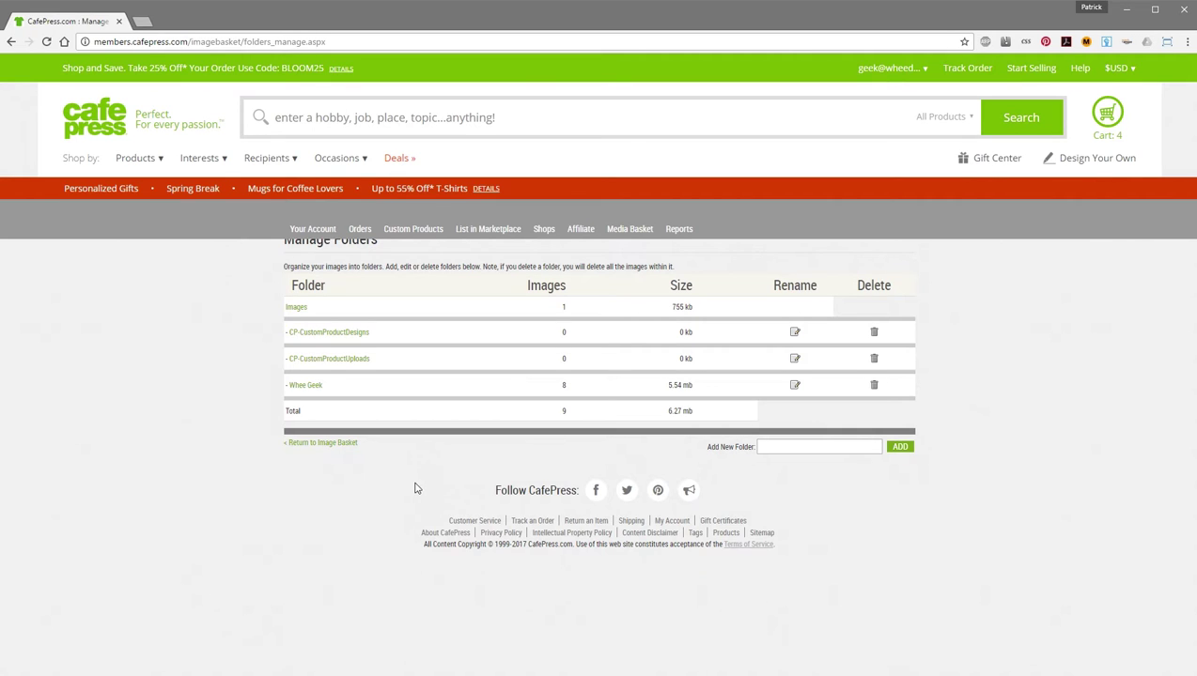
pyautogui.click(771, 444)
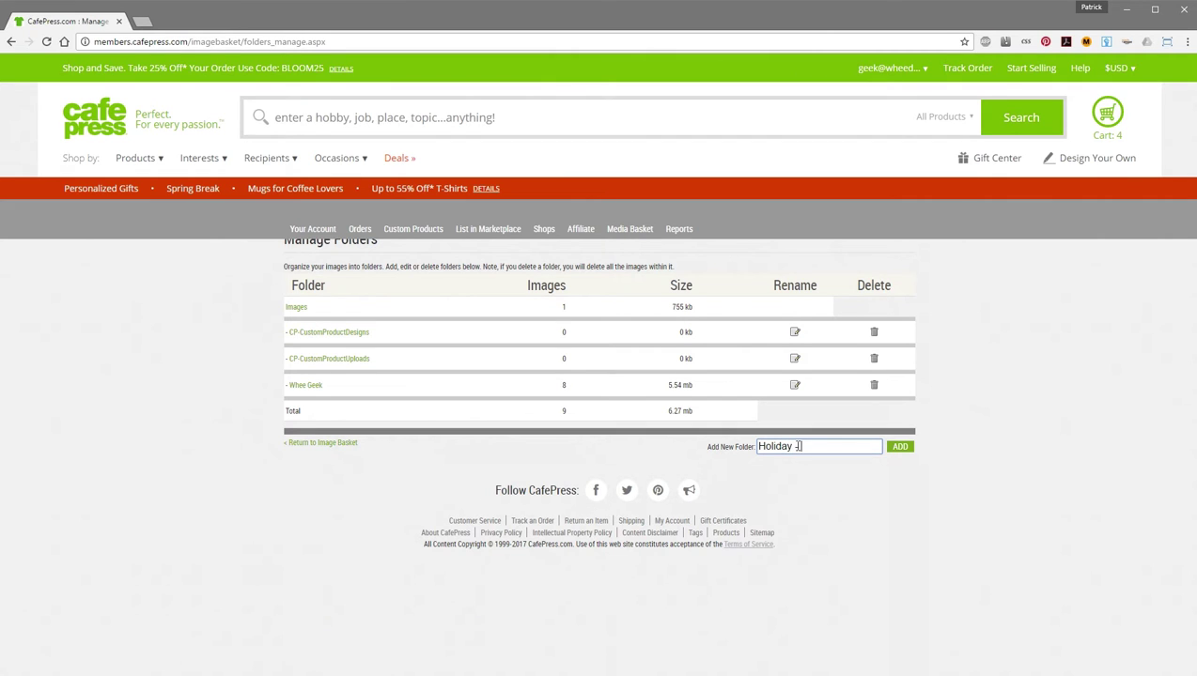
pyautogui.click(901, 448)
# Add two more folders named Holiday - Christmas and Holiday - St. Patricks
pyautogui.click(819, 472)
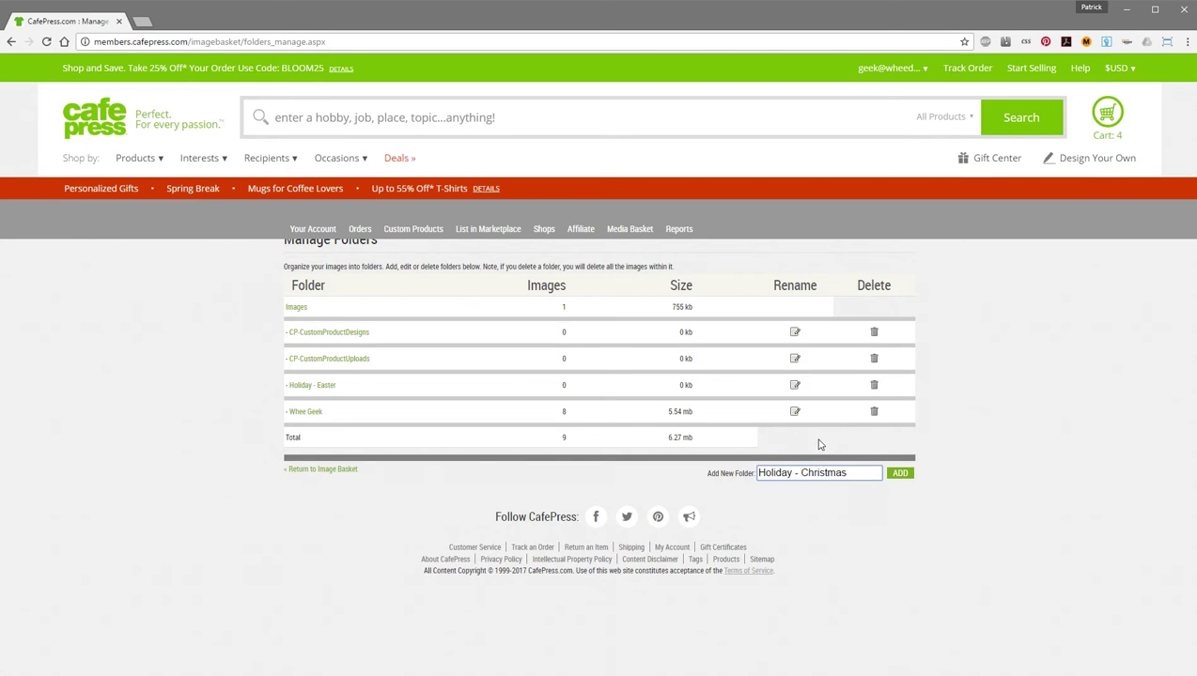
pyautogui.click(900, 473)
pyautogui.click(821, 497)
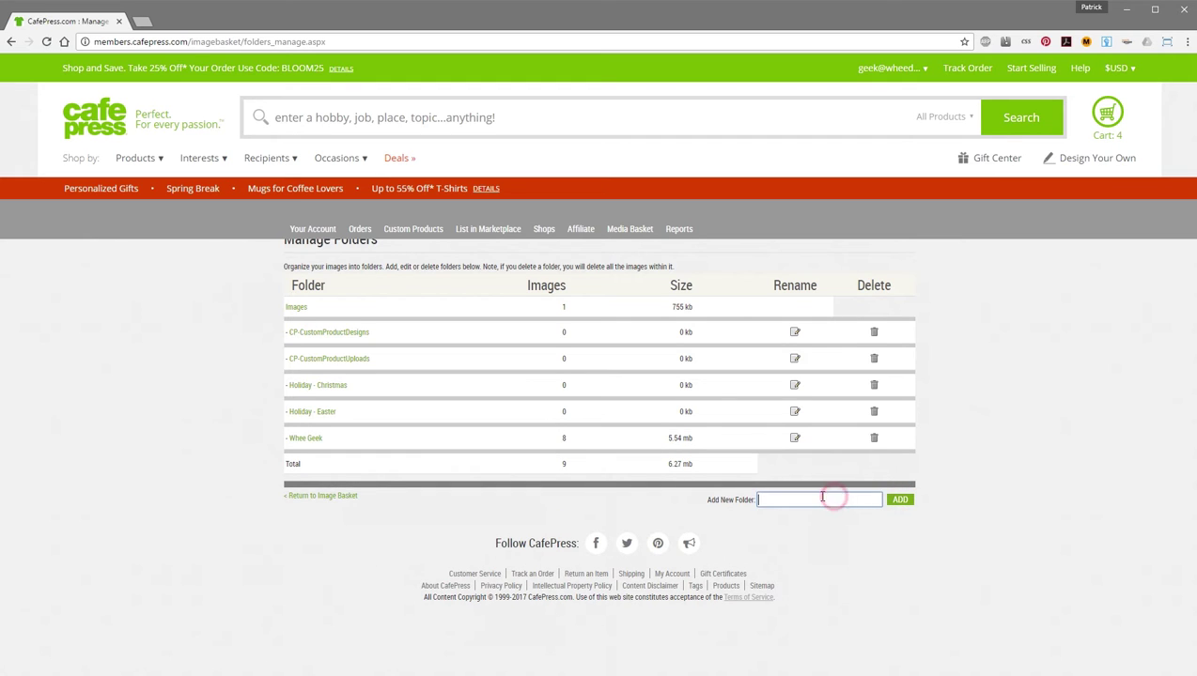
pyautogui.write('Holiday - St. Patricks')
pyautogui.click(904, 503)
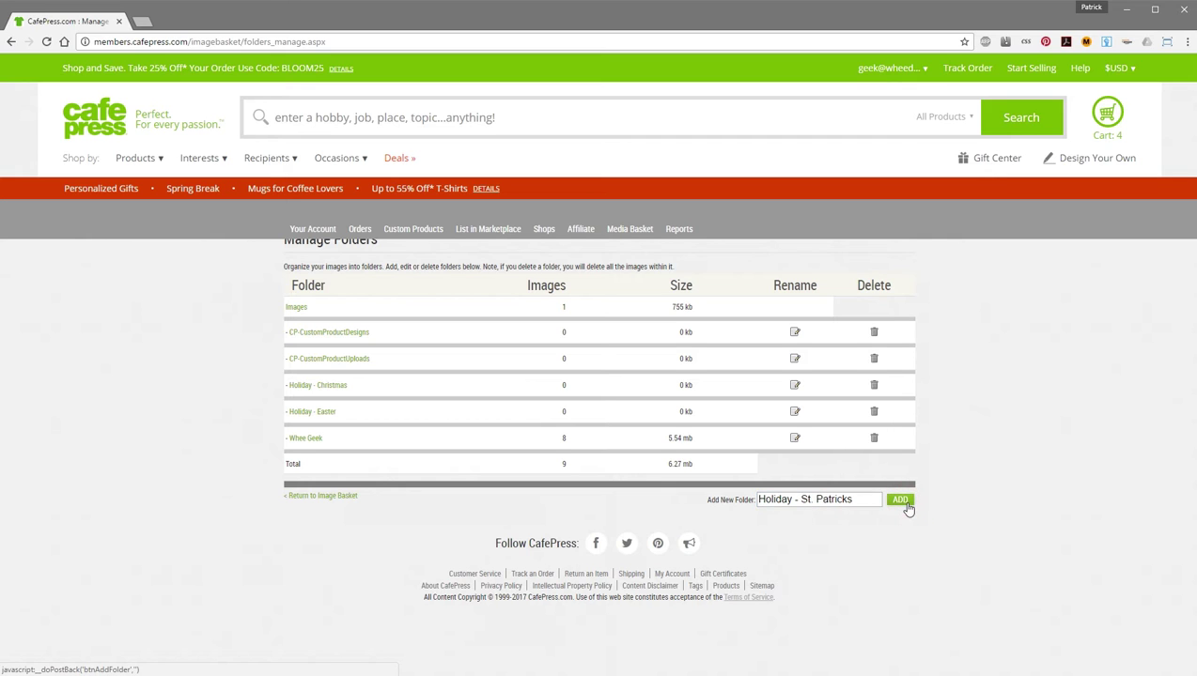
pyautogui.click(904, 507)
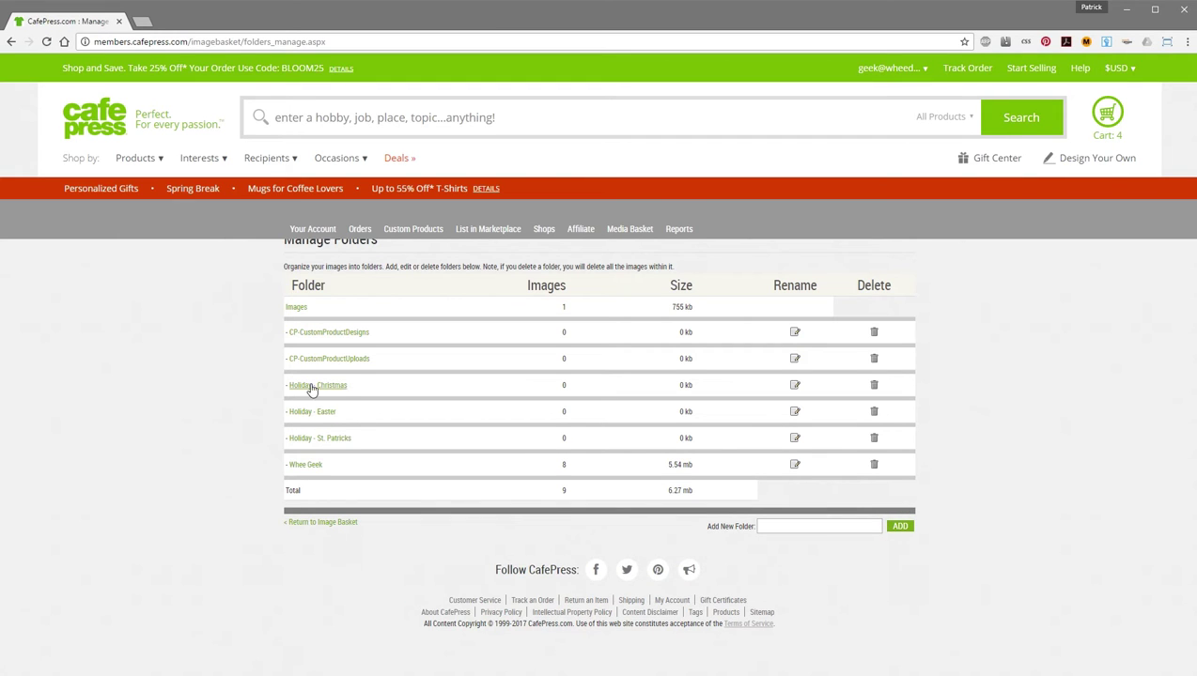
pyautogui.moveTo(312, 385); pyautogui.dragTo(259, 398)
pyautogui.click(257, 393)
# Rename the Holiday - St. Patricks folder to Holiday - St. Patrick's
pyautogui.click(793, 440)
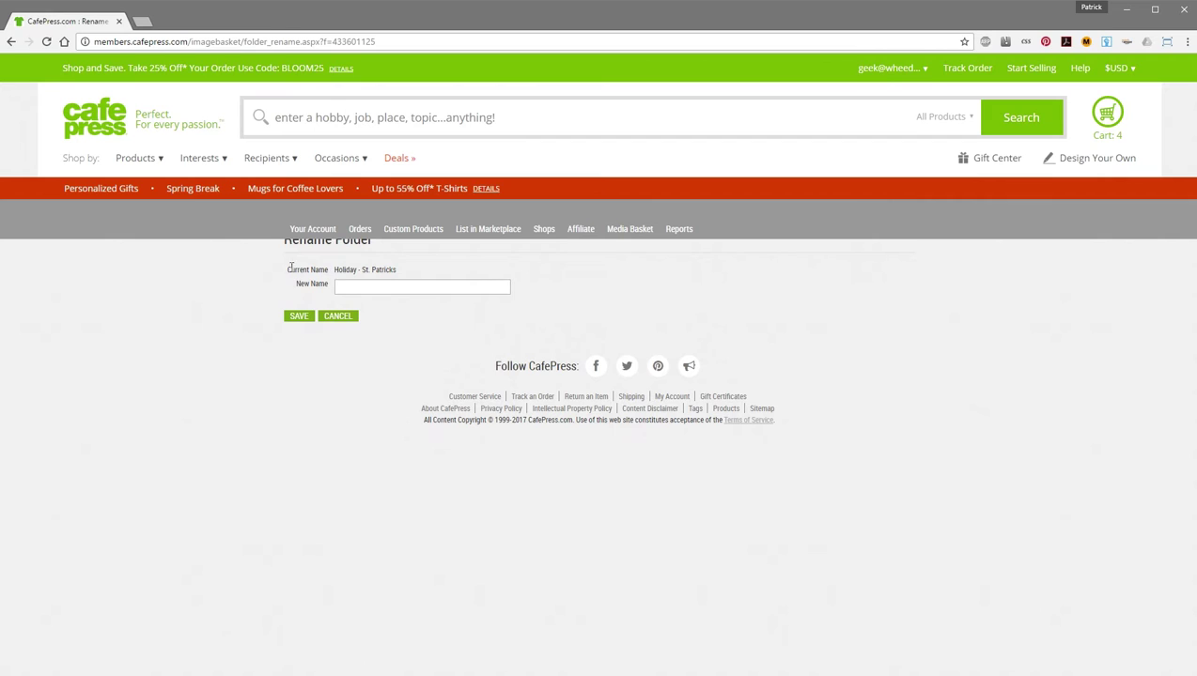
pyautogui.moveTo(395, 270); pyautogui.dragTo(302, 279)
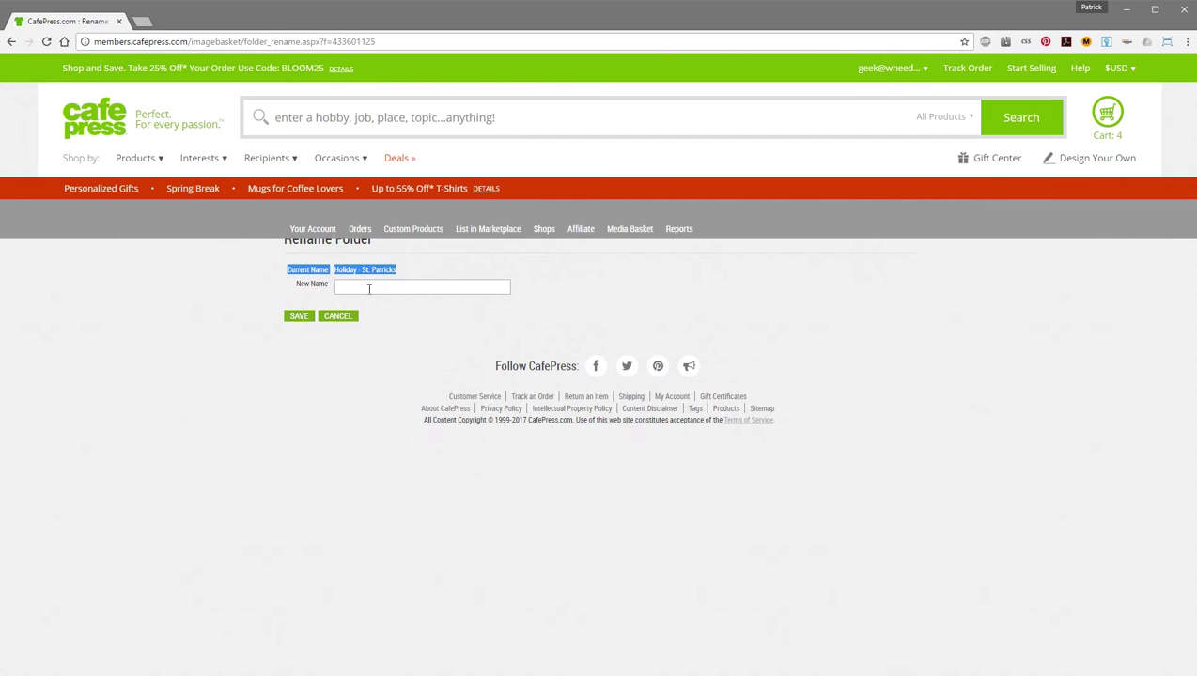
pyautogui.click(338, 288)
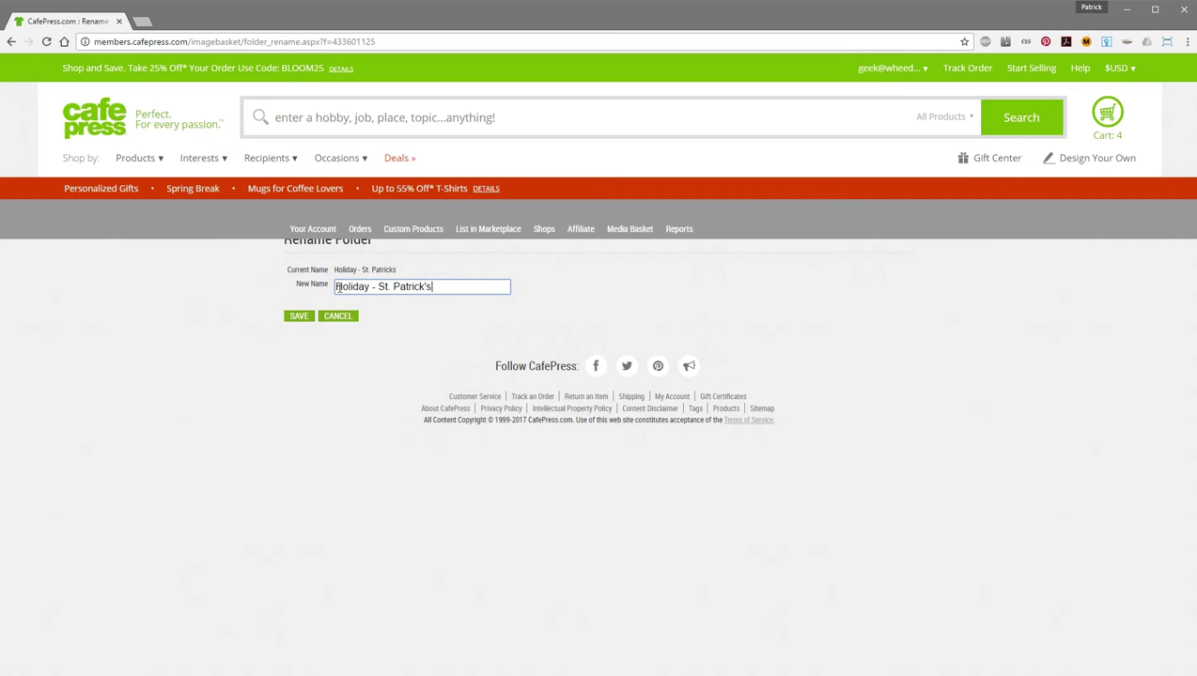
pyautogui.click(300, 319)
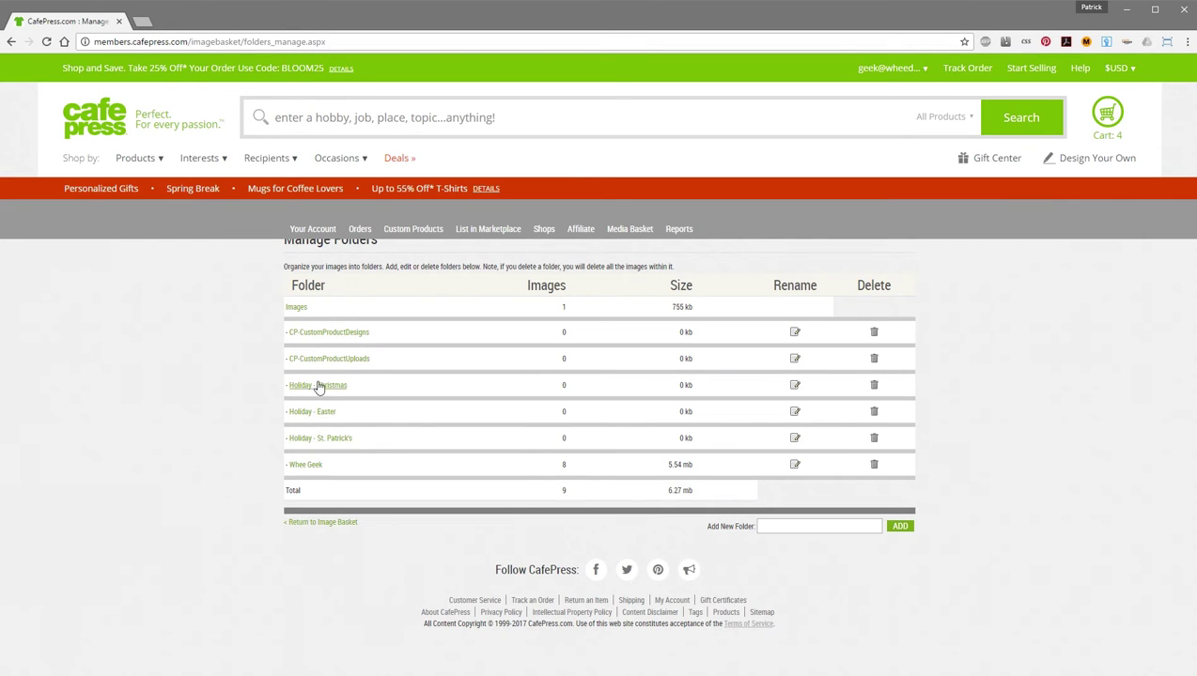
# Delete the three folders Holiday - Christmas, Holiday - Easter and Holiday - St. Patrick's
pyautogui.click(873, 387)
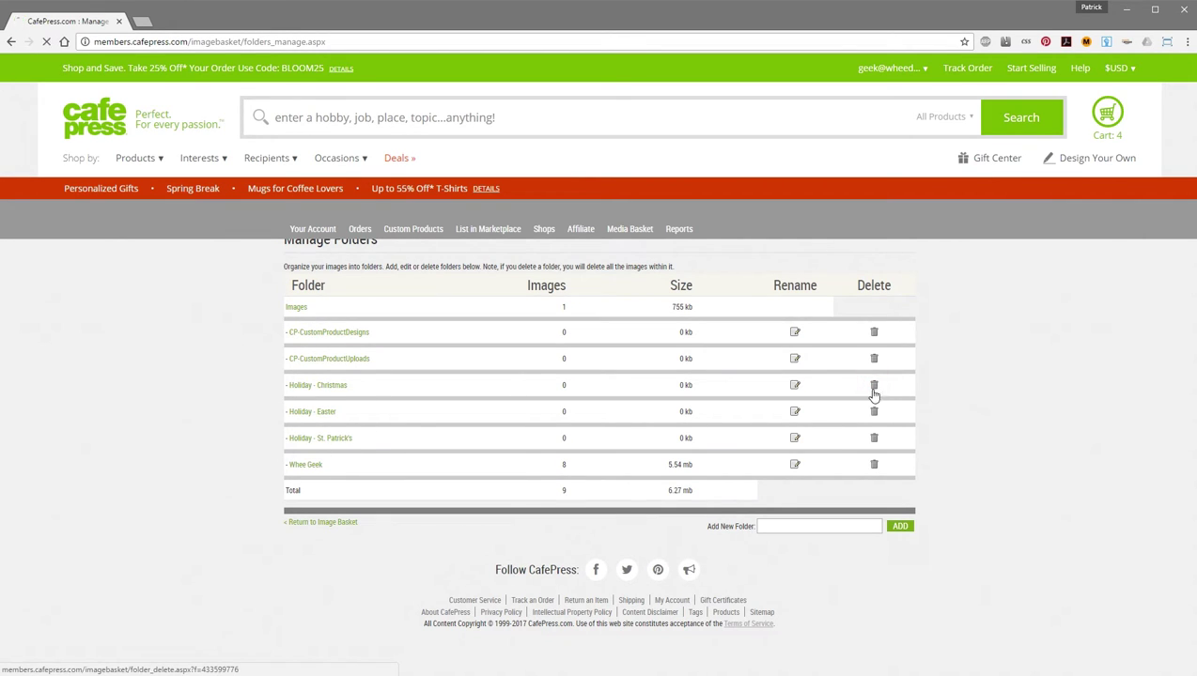
pyautogui.moveTo(324, 254)
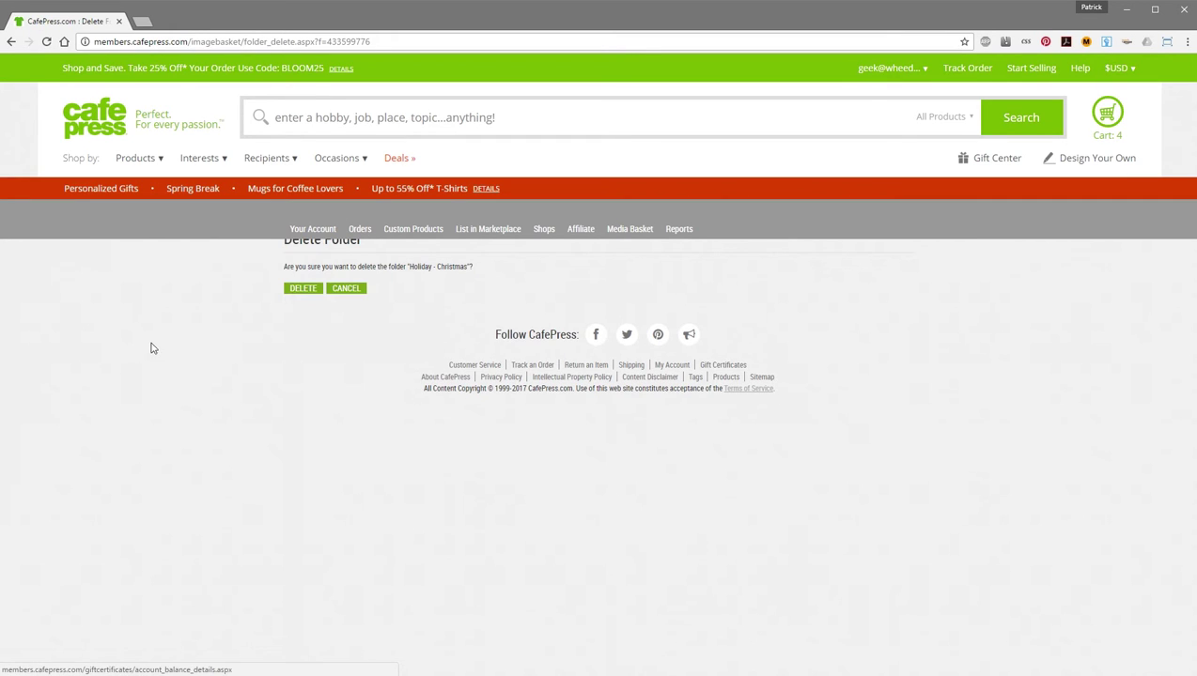
pyautogui.click(304, 291)
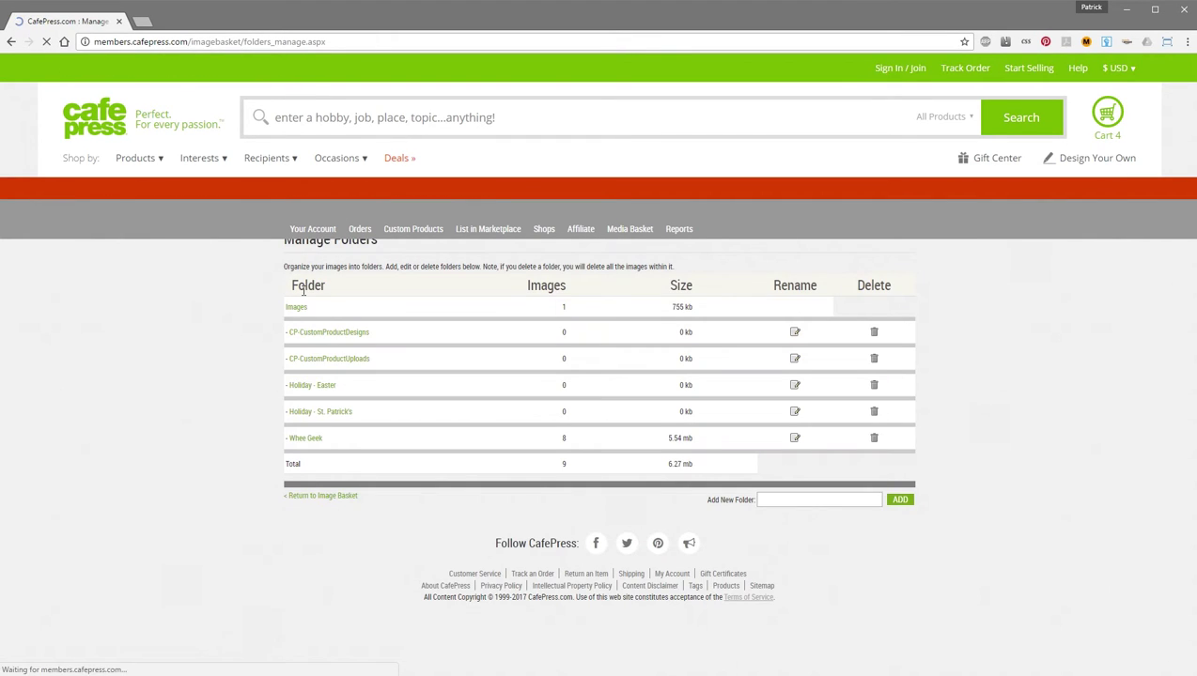
pyautogui.click(874, 386)
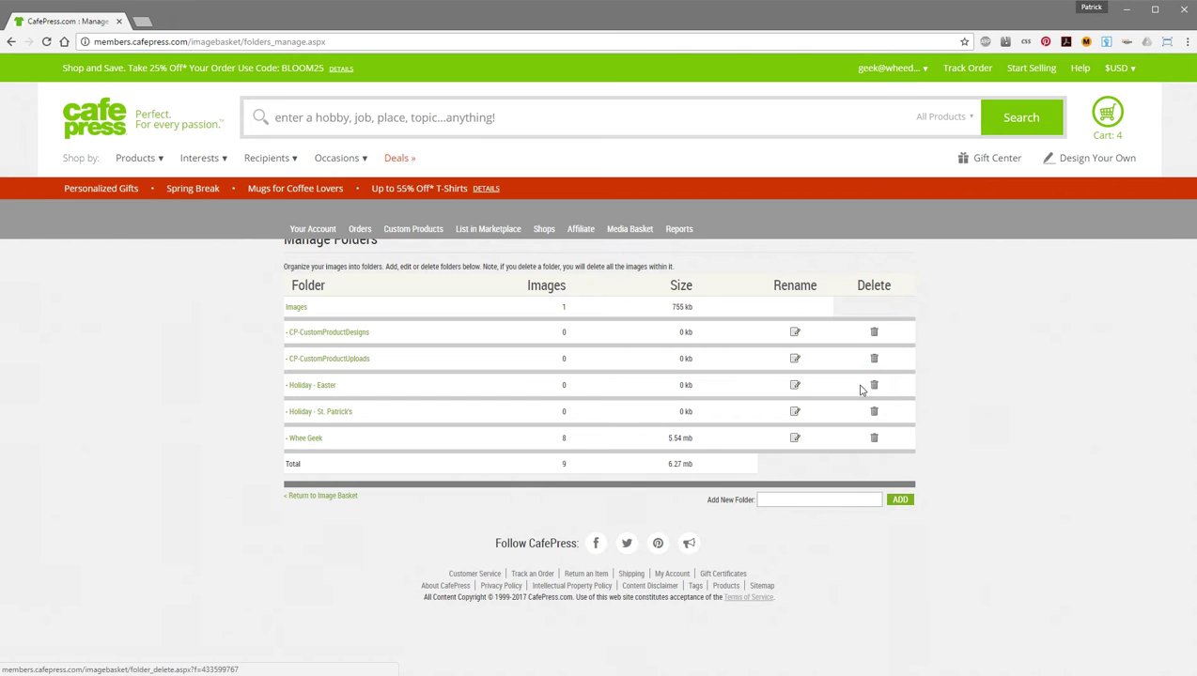
pyautogui.click(303, 291)
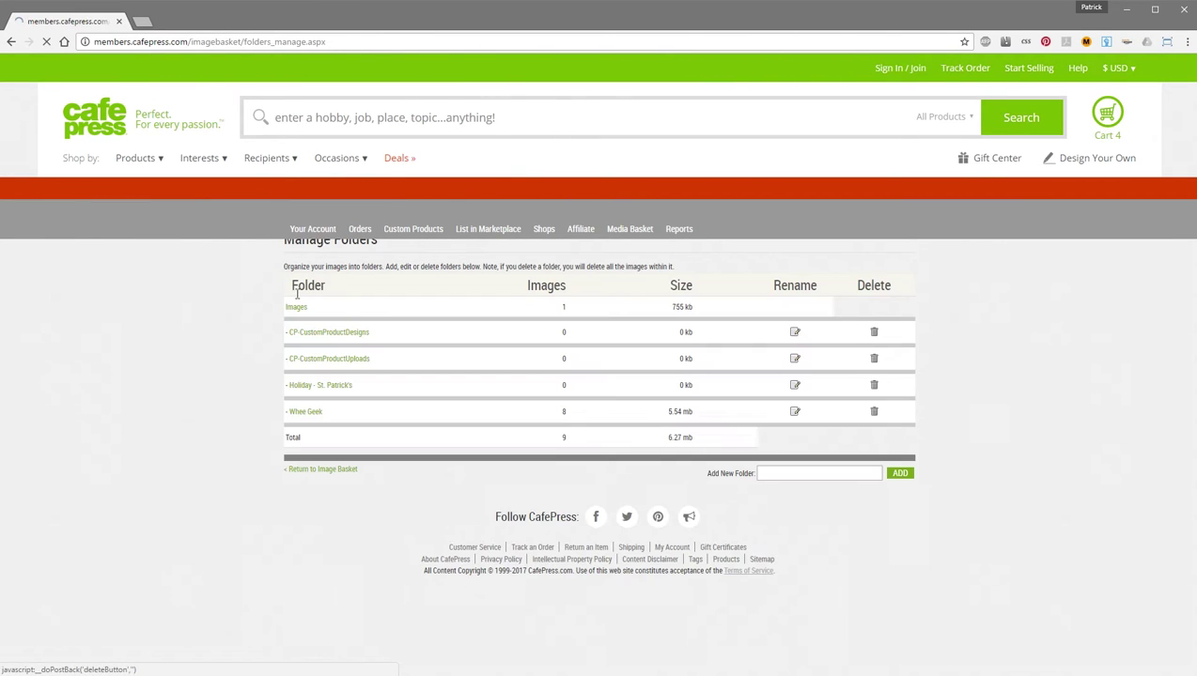
pyautogui.click(875, 386)
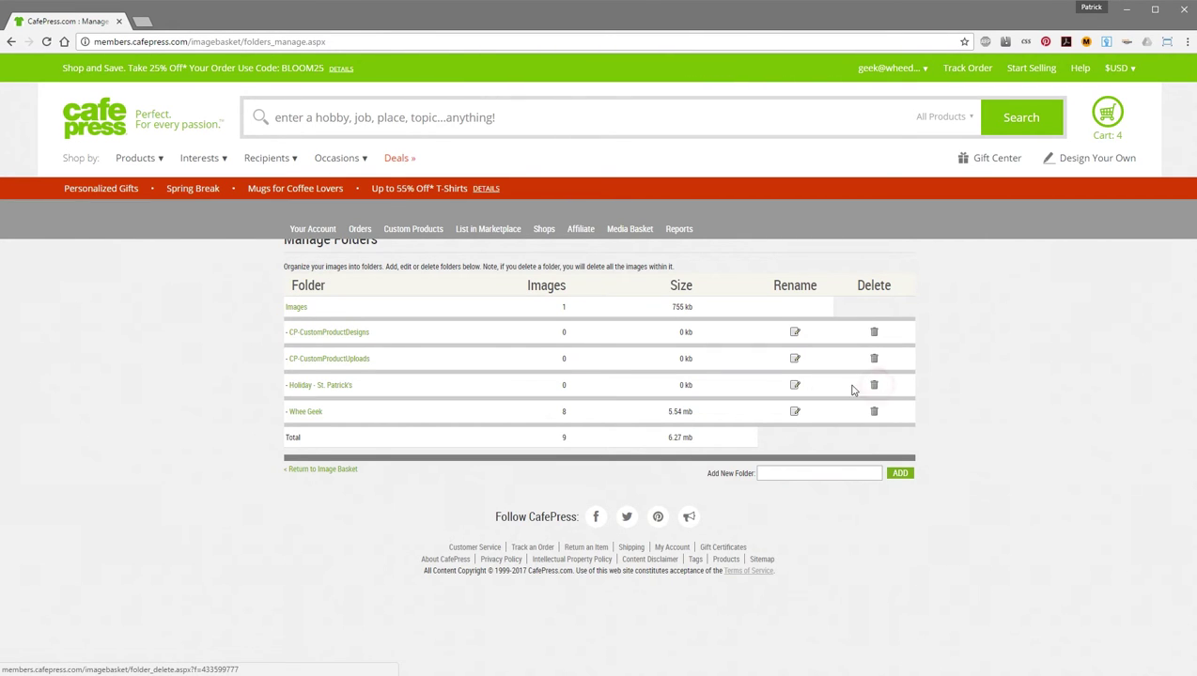
pyautogui.click(302, 290)
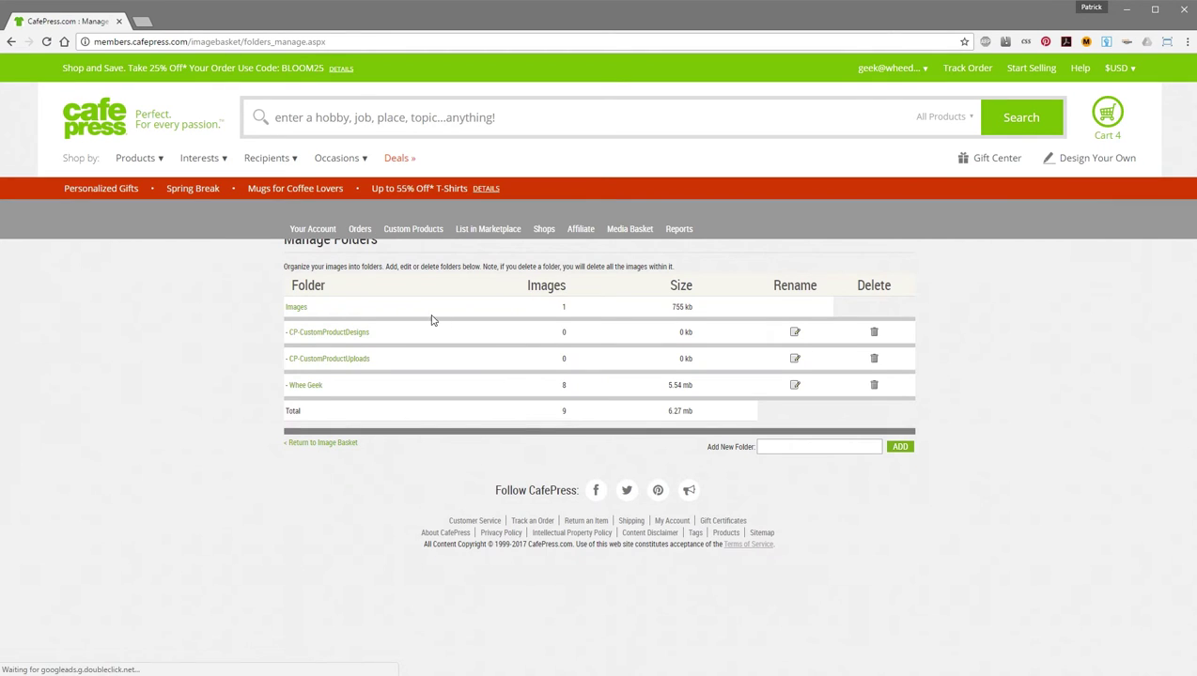
# Open the Whee Geek folder and remove the ds9-cmd-lt-cmdr, ds9-cmd-lt and ds9-cmd-lt-jg case images together, confirming the removal
pyautogui.click(304, 386)
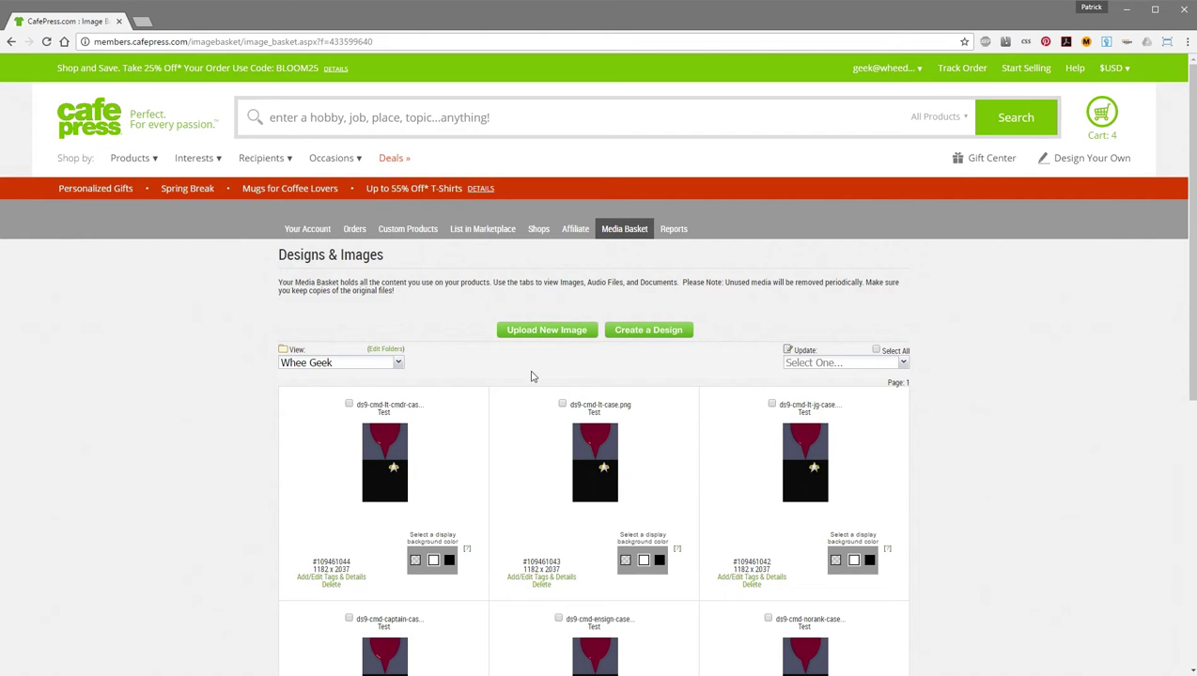
pyautogui.click(348, 404)
pyautogui.click(563, 404)
pyautogui.click(562, 405)
pyautogui.click(771, 404)
pyautogui.click(903, 364)
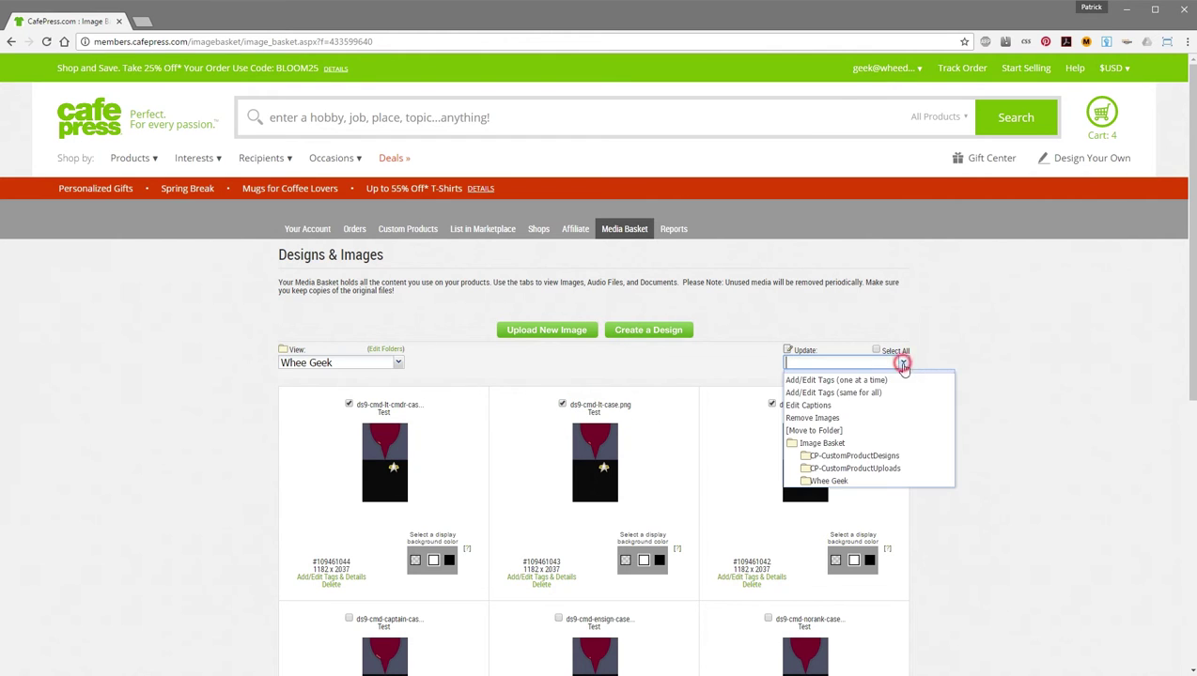
pyautogui.click(812, 418)
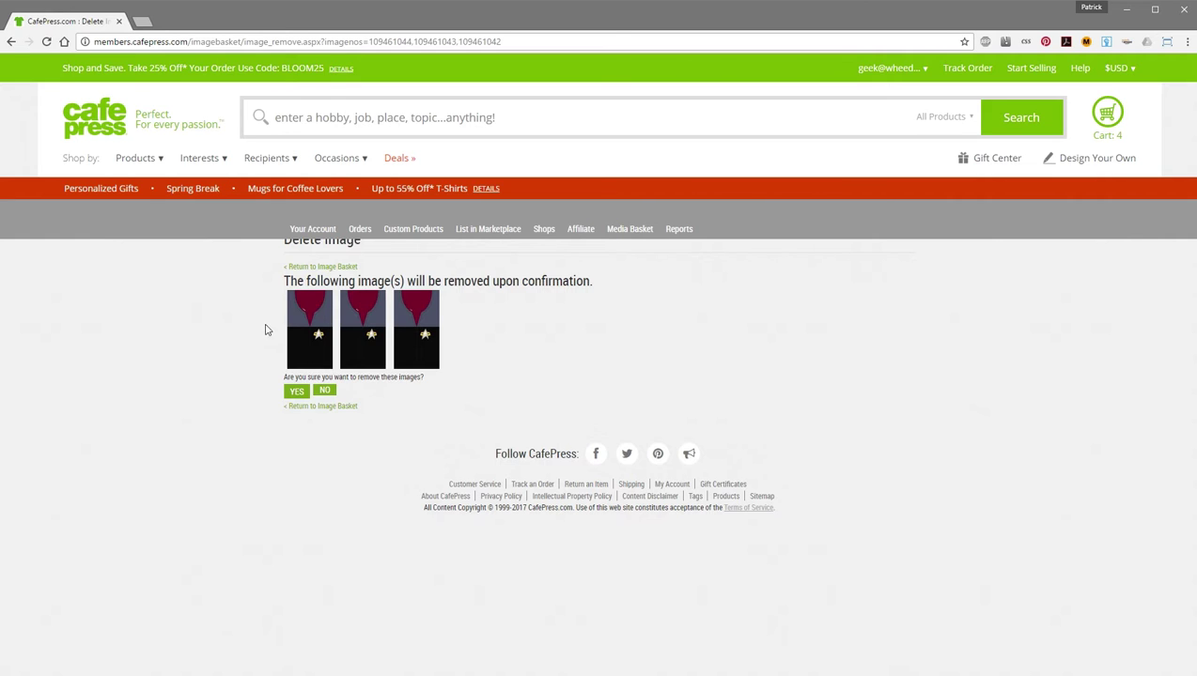
pyautogui.click(306, 394)
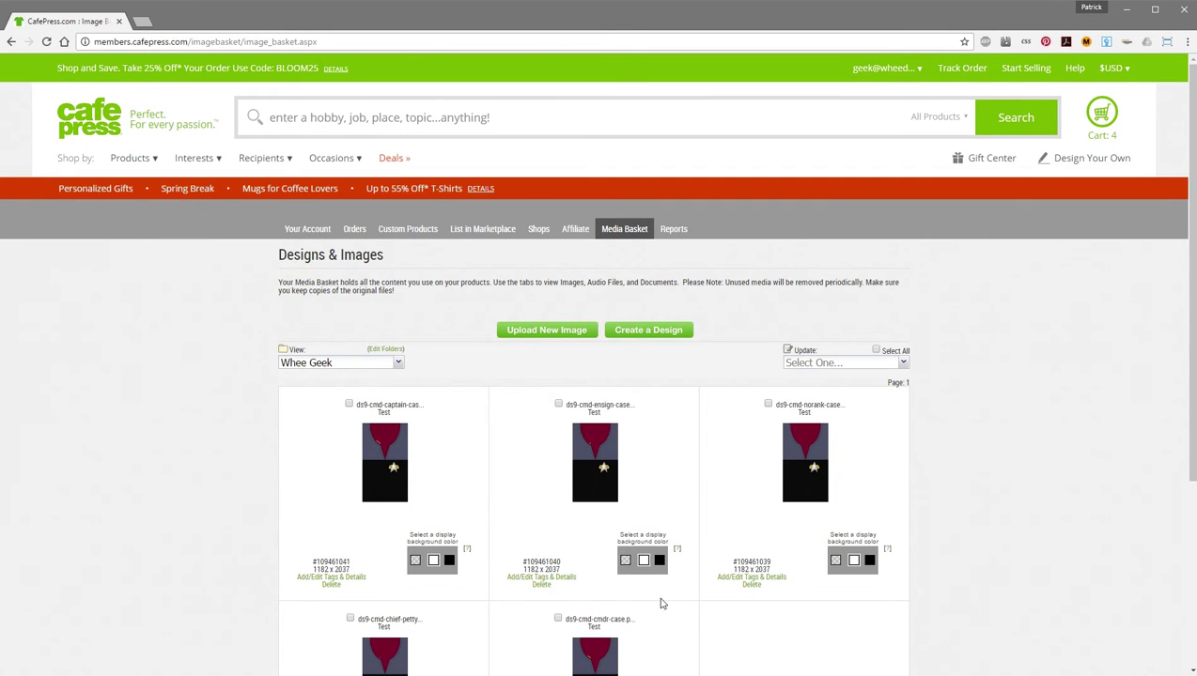
# View the tags and details of the ds9-cmd-captain image, return to the folder and delete the ds9-cmd-norank image
pyautogui.click(356, 581)
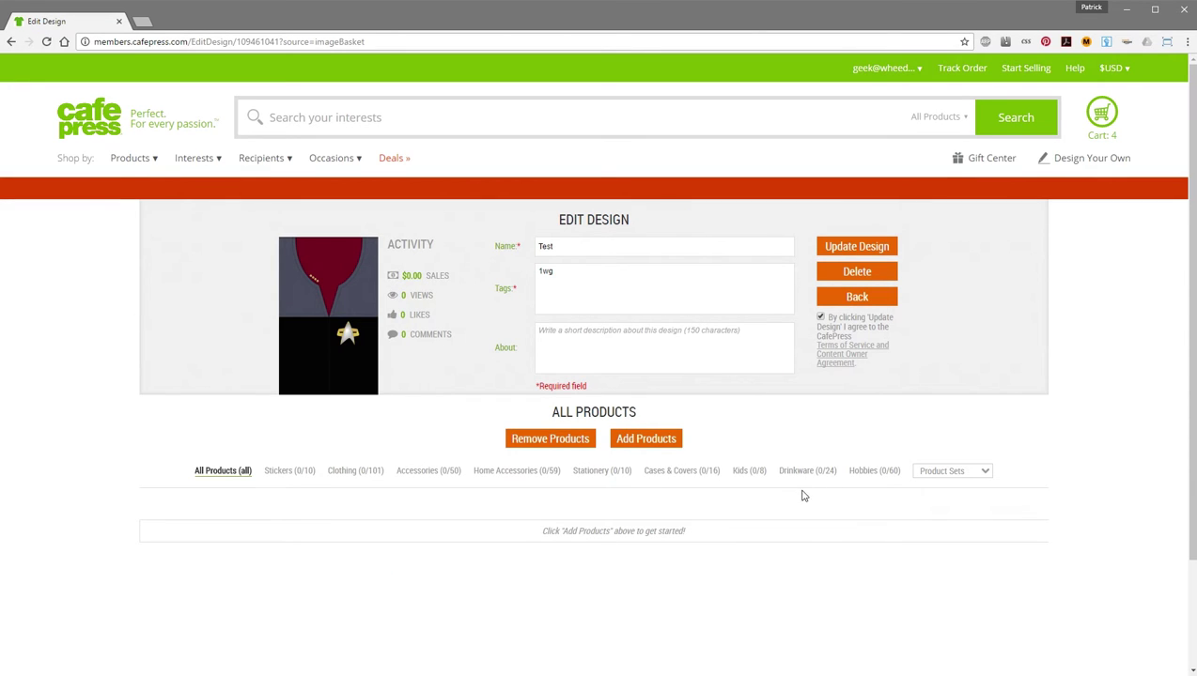
pyautogui.click(12, 41)
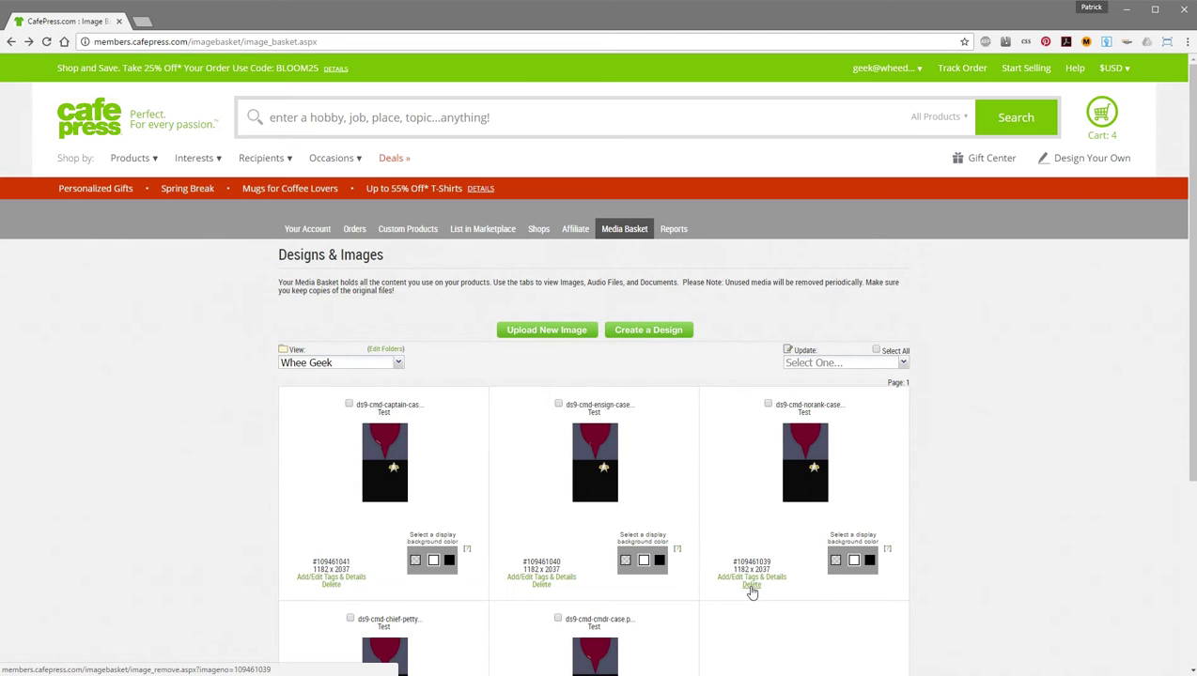
pyautogui.click(751, 586)
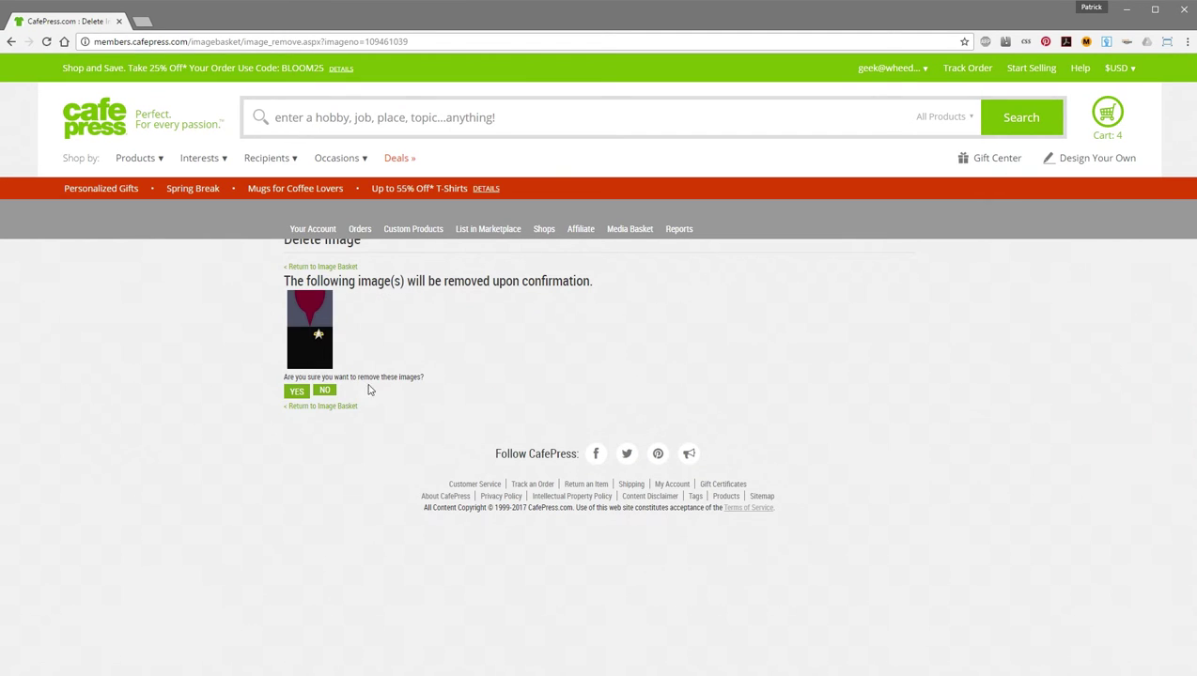
pyautogui.click(297, 393)
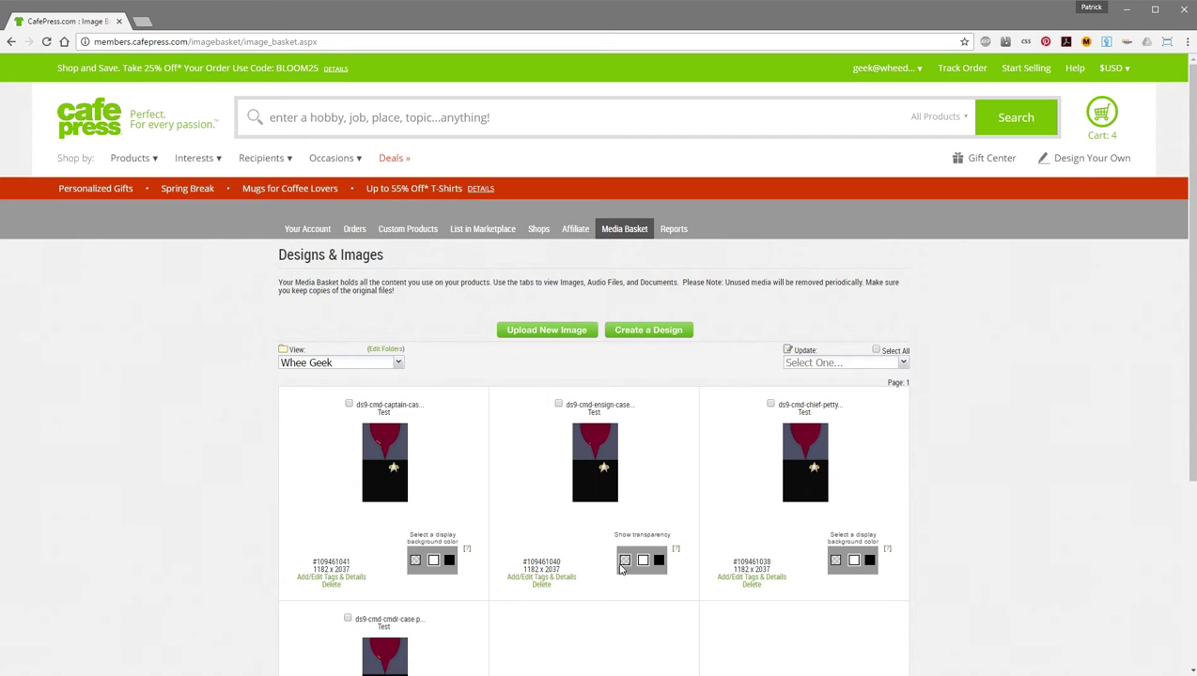
# Show the images from 2017-03-27, switch the view to the images from 2017-02-09 and look through them
pyautogui.click(397, 364)
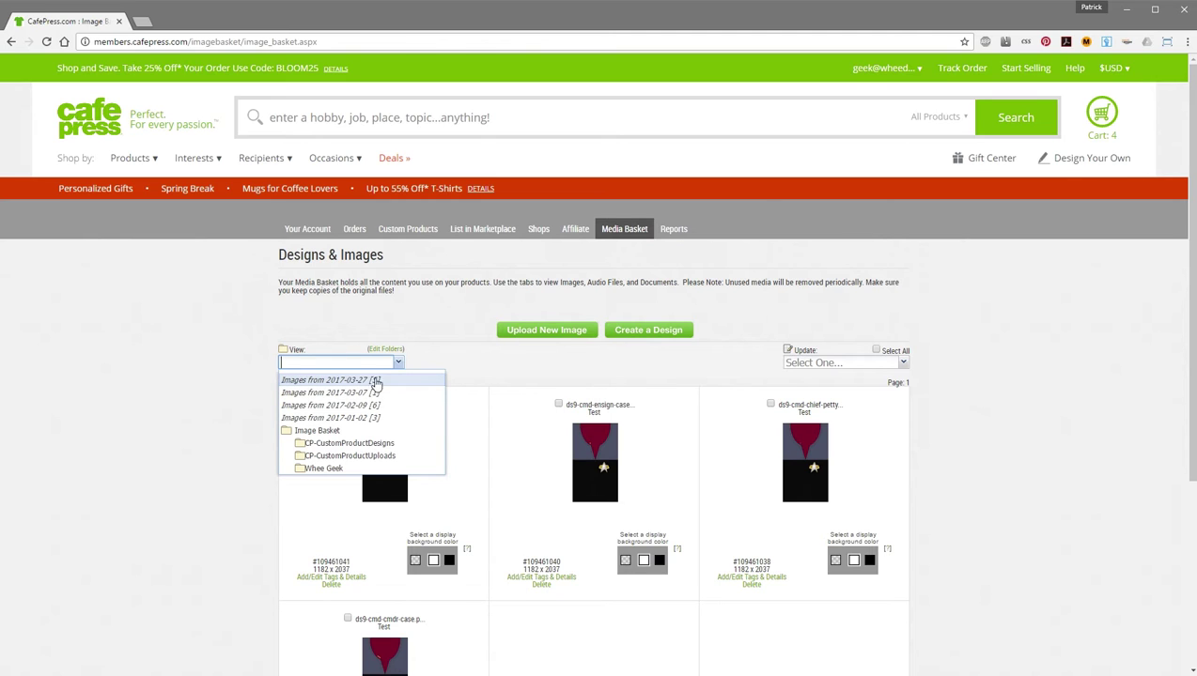
pyautogui.click(392, 381)
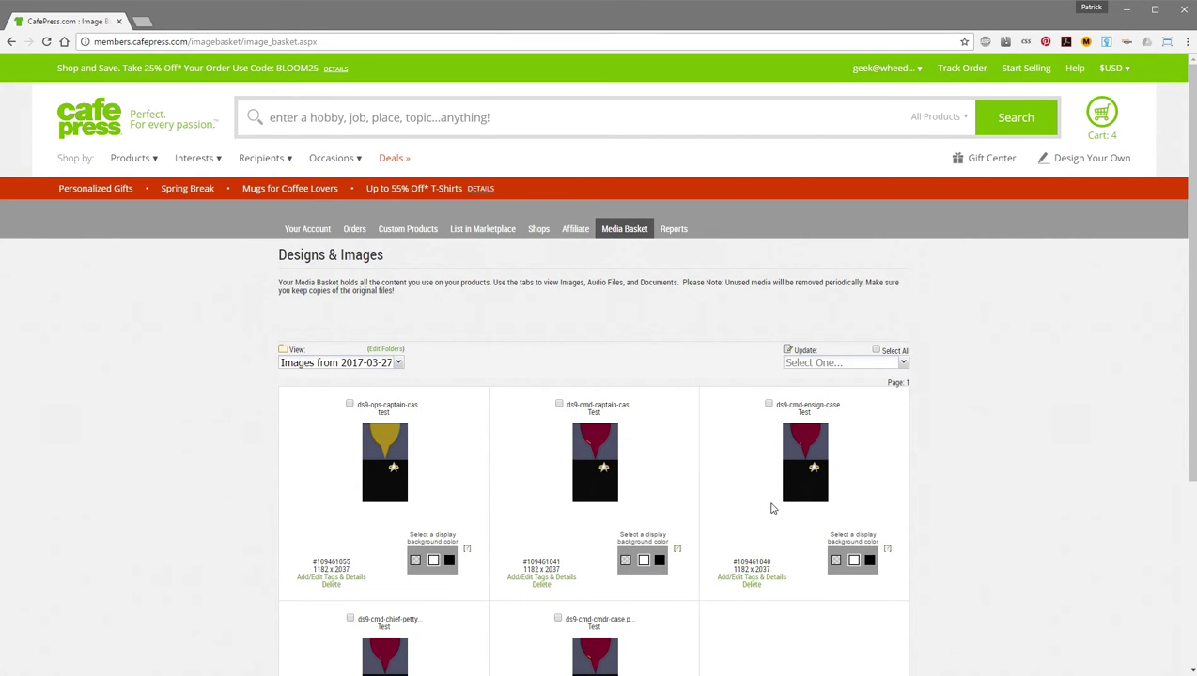
pyautogui.click(397, 364)
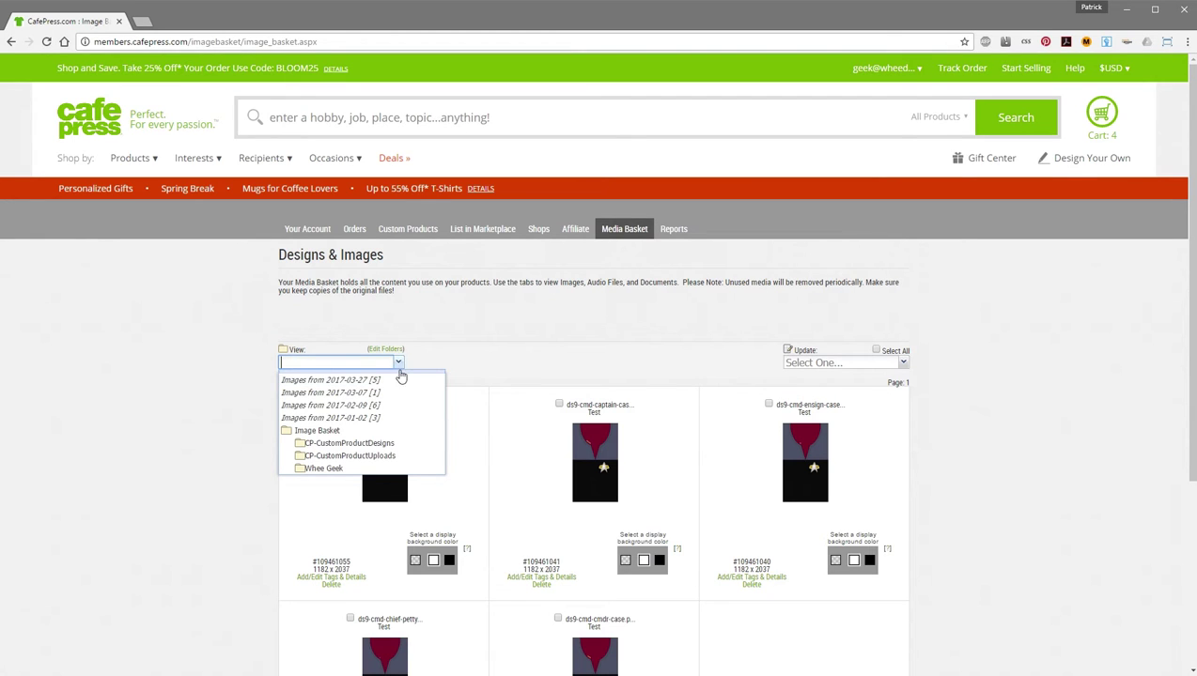
pyautogui.click(364, 406)
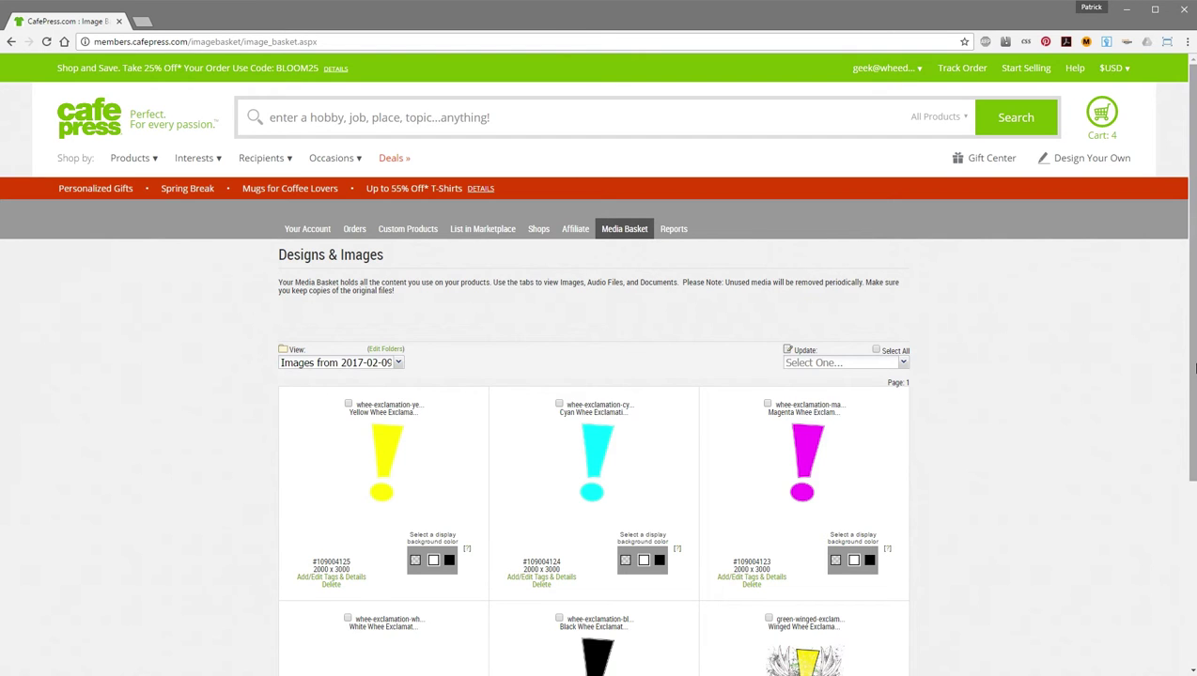
pyautogui.moveTo(1192, 371); pyautogui.dragTo(1193, 493)
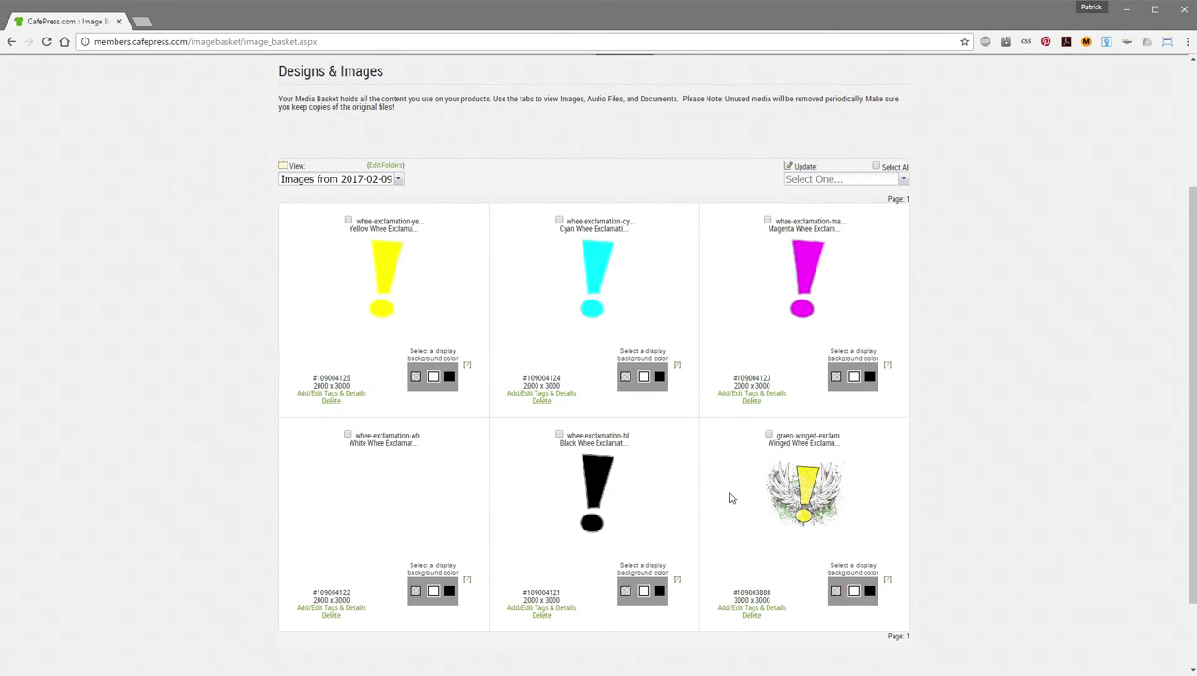
# Examine the transparent, white and black display background options for the green-winged exclamation image and the available folder and date views
pyautogui.click(833, 590)
pyautogui.click(851, 590)
pyautogui.click(869, 590)
pyautogui.click(398, 179)
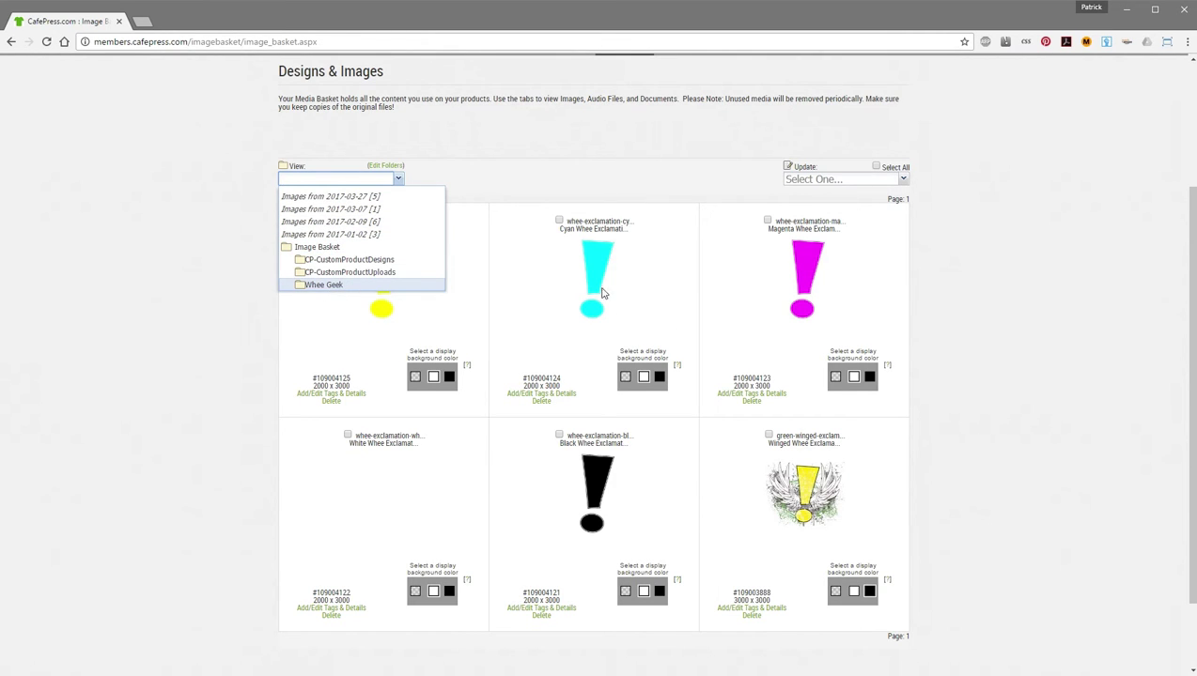
pyautogui.click(490, 170)
pyautogui.click(398, 179)
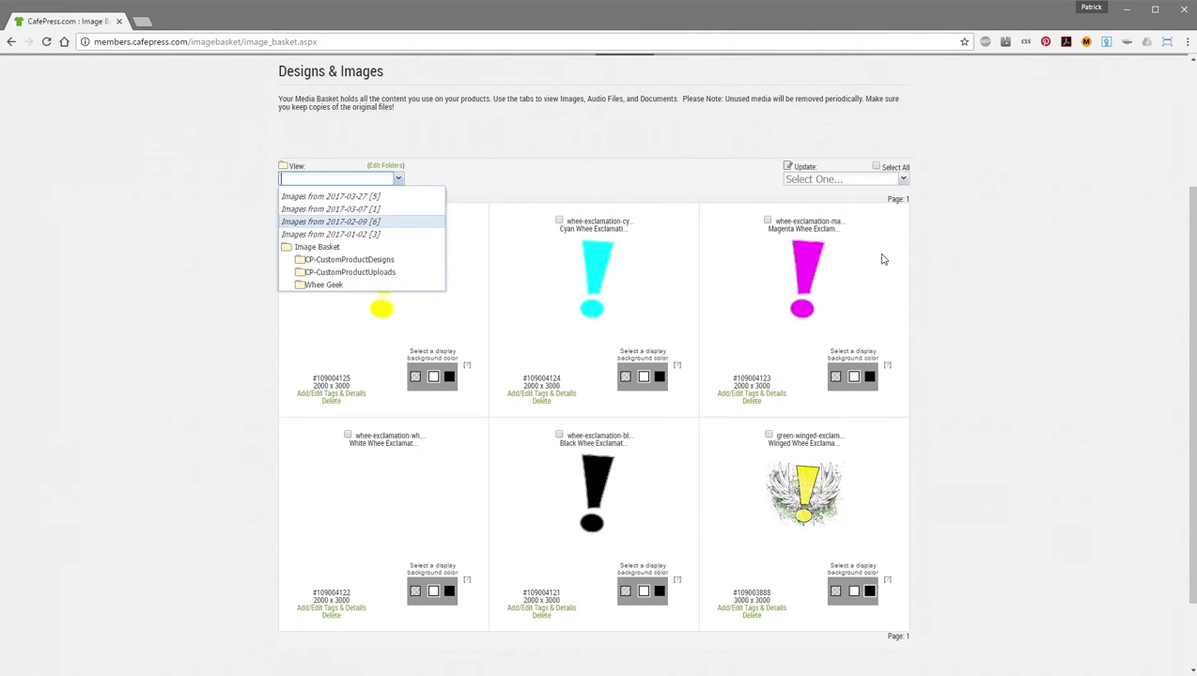
pyautogui.click(976, 272)
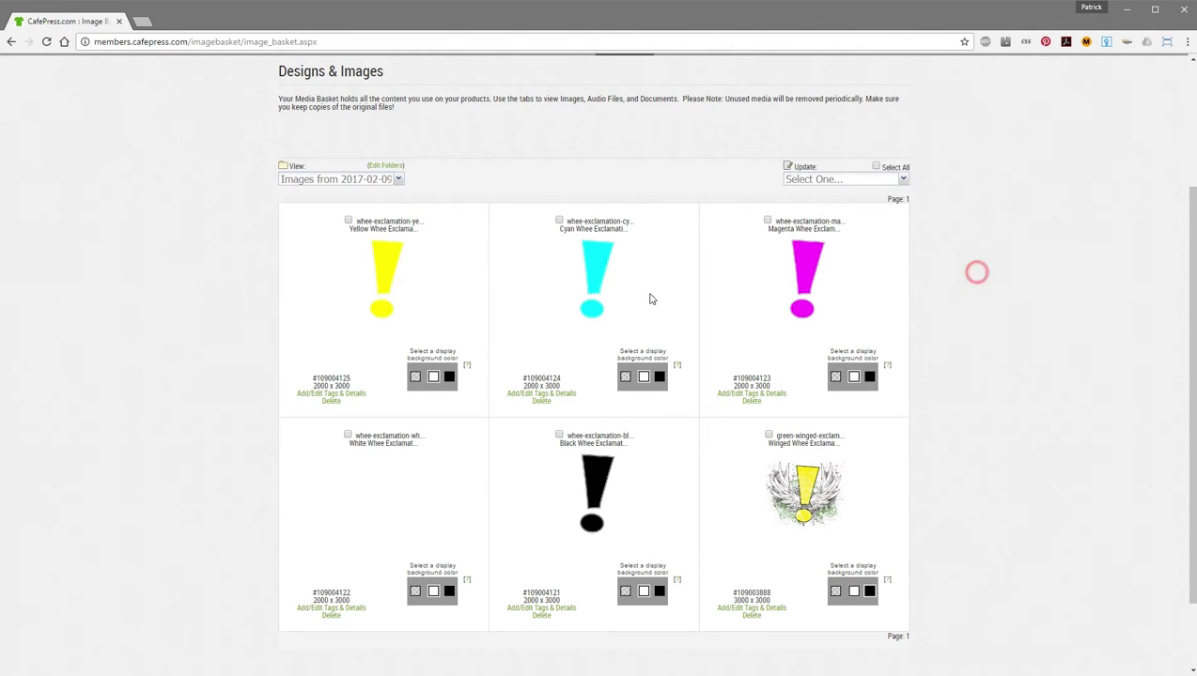
# Select all images from 2017-02-09 and move them to the Whee Geek folder
pyautogui.click(875, 167)
pyautogui.click(903, 180)
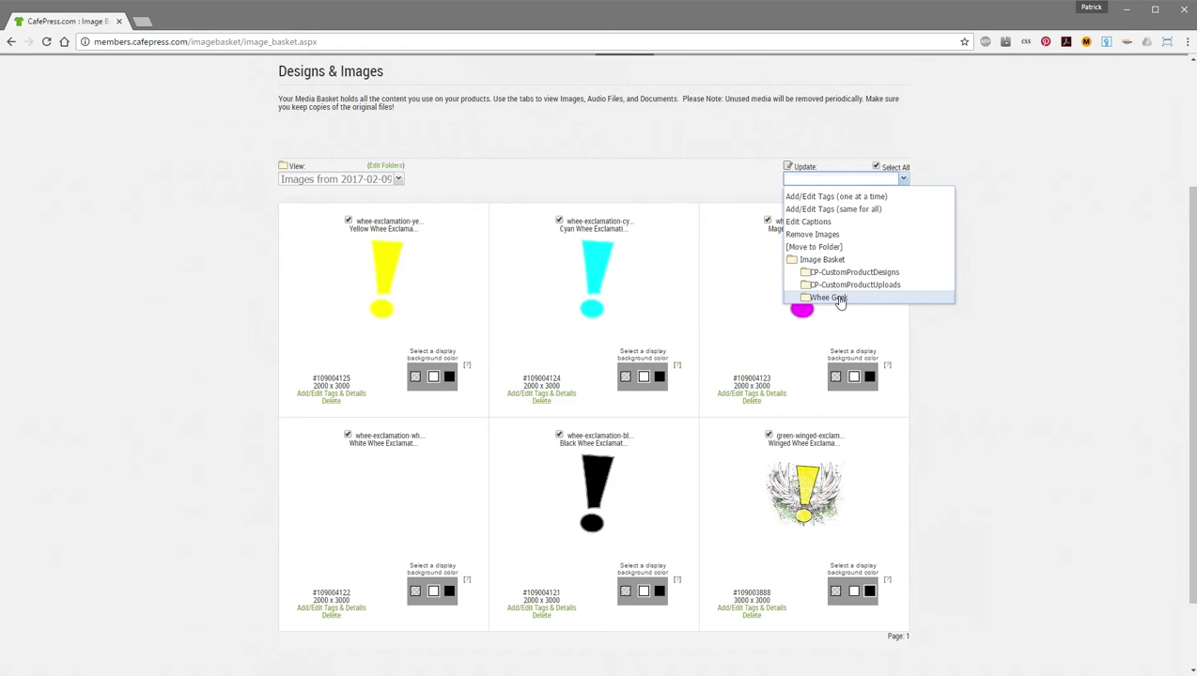
pyautogui.click(840, 298)
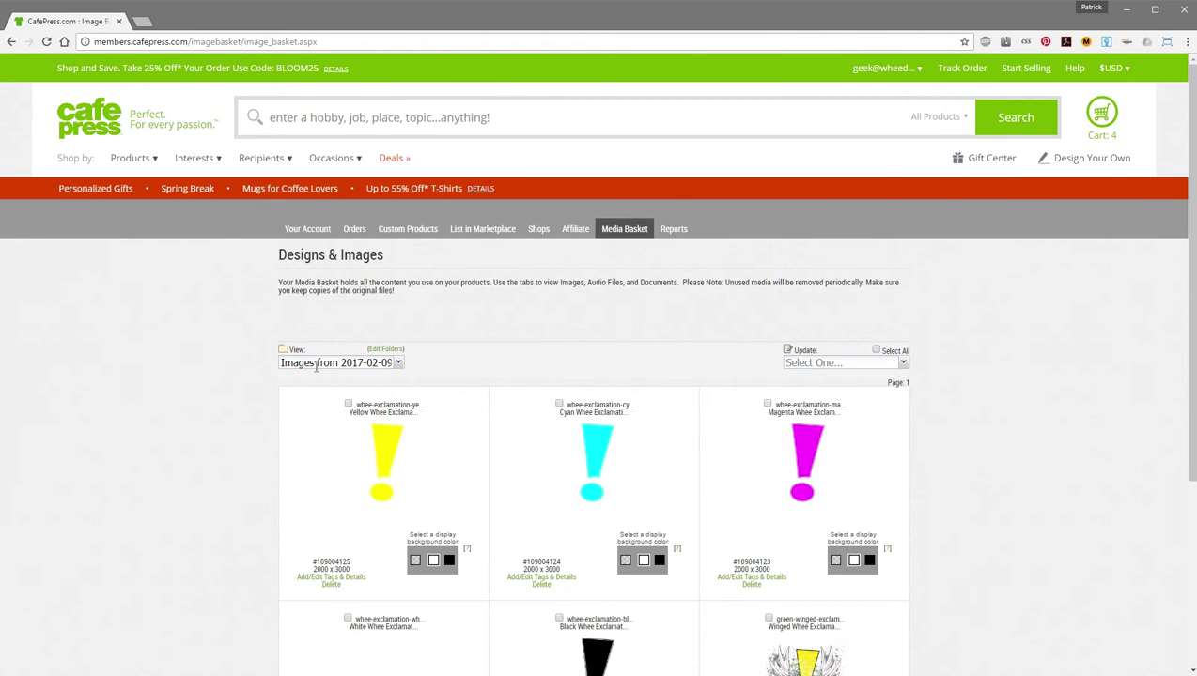
# Switch the view to the Whee Geek folder and look through its images to check the moved exclamation designs
pyautogui.click(398, 364)
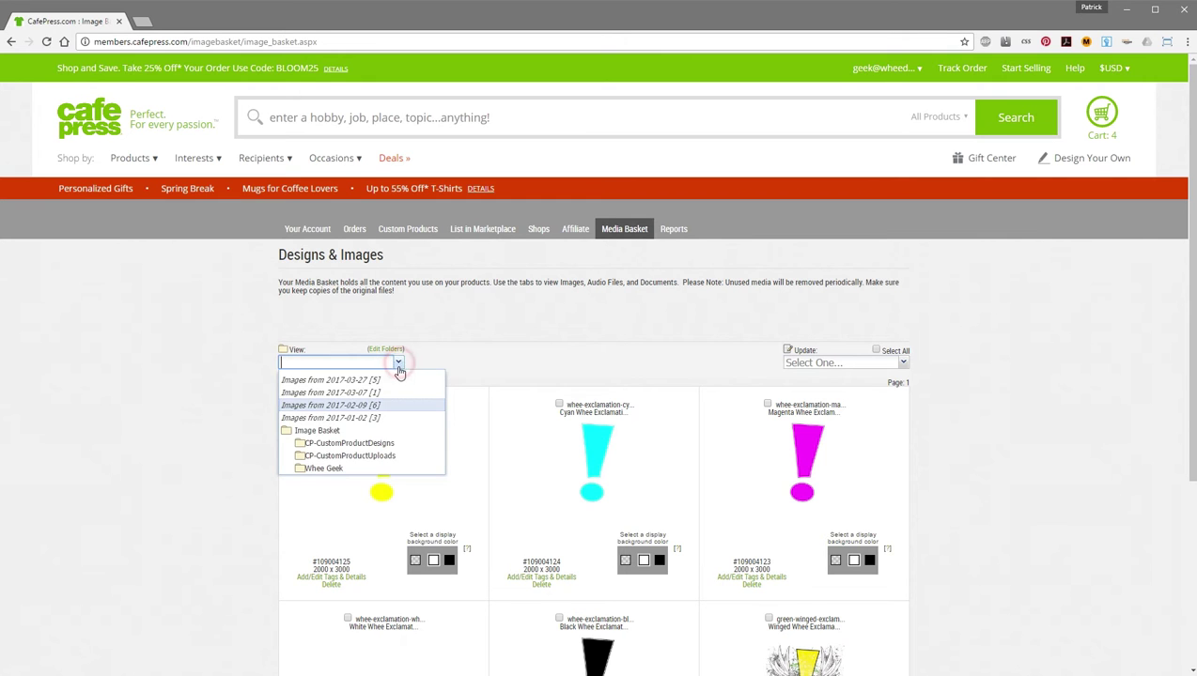
pyautogui.click(322, 468)
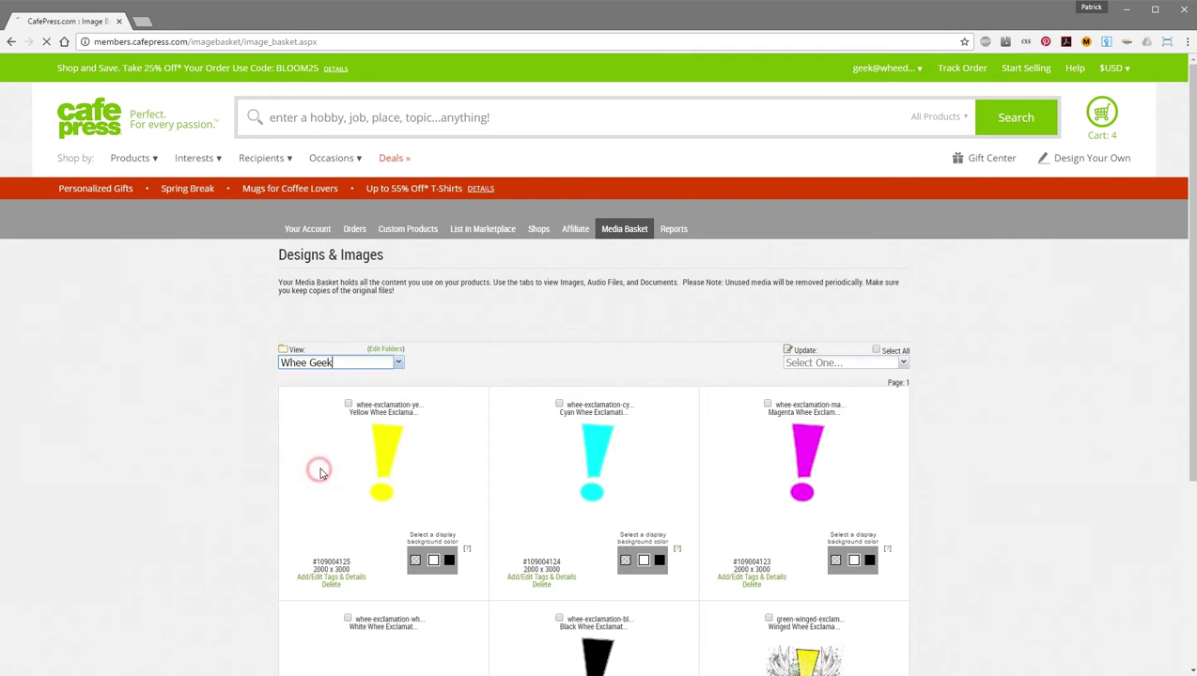
pyautogui.scroll(-5, 1190, 276)
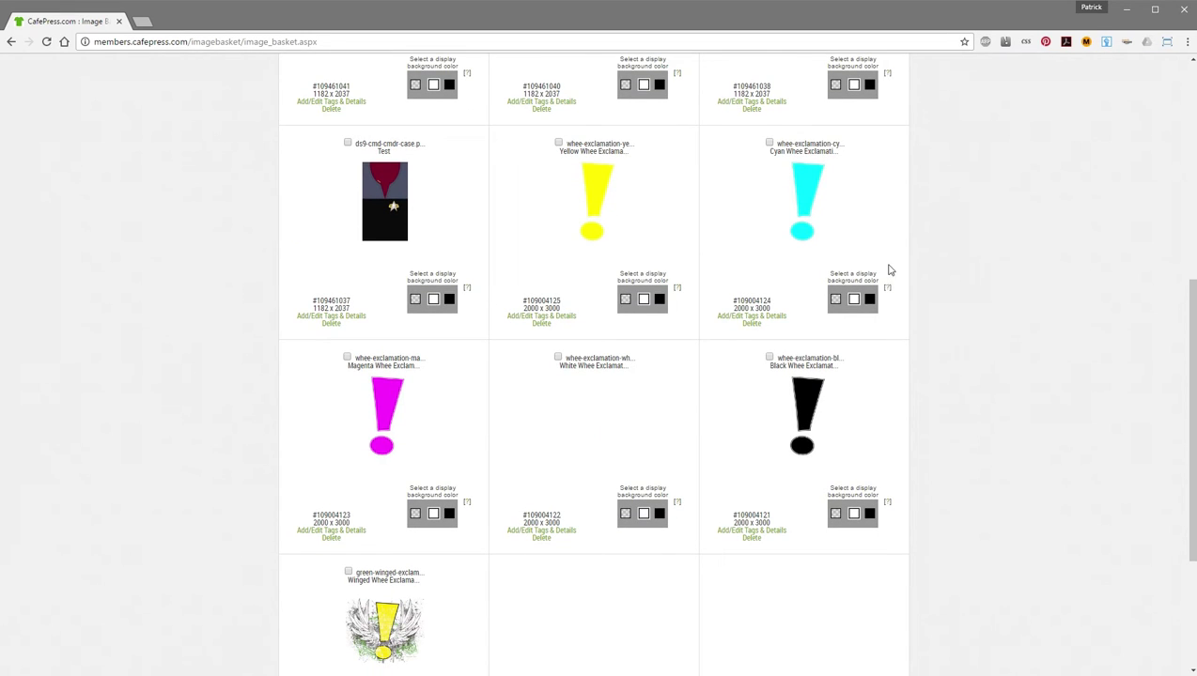
pyautogui.moveTo(1186, 323); pyautogui.dragTo(1188, 84)
pyautogui.scroll(-3, 408, 186)
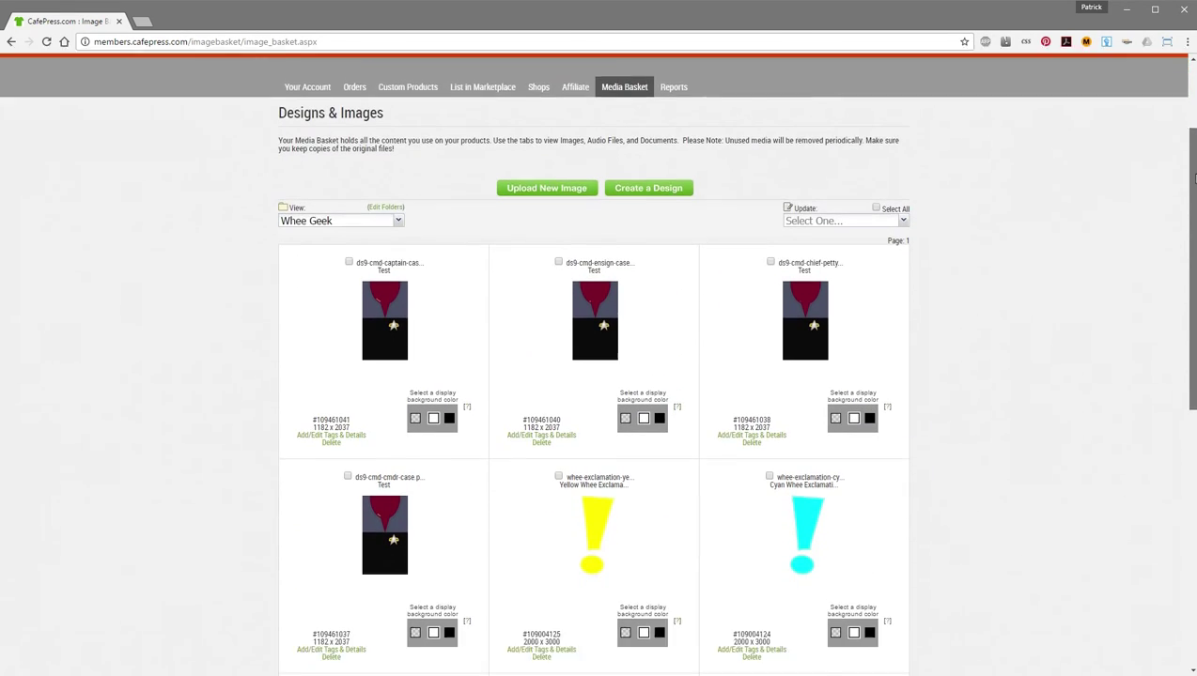
# Remove the four ds9-cmd case images (captain, ensign, chief petty and cmdr) from the Whee Geek folder and confirm
pyautogui.click(349, 188)
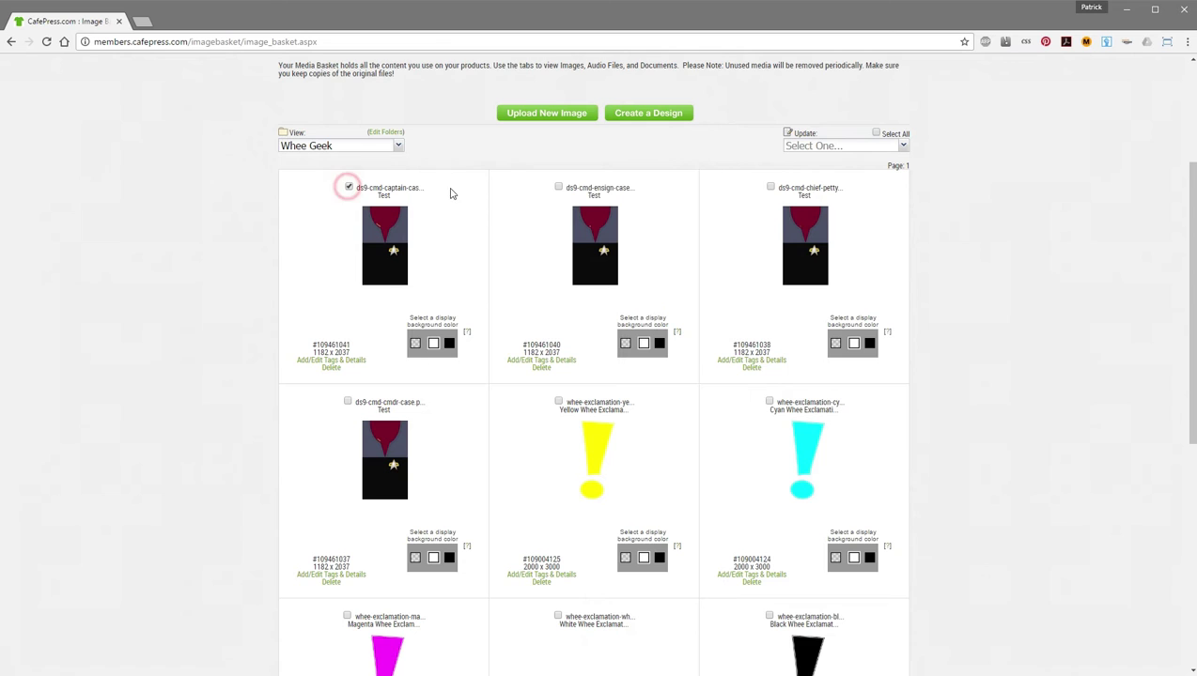
pyautogui.click(558, 187)
pyautogui.click(769, 186)
pyautogui.click(347, 402)
pyautogui.click(900, 146)
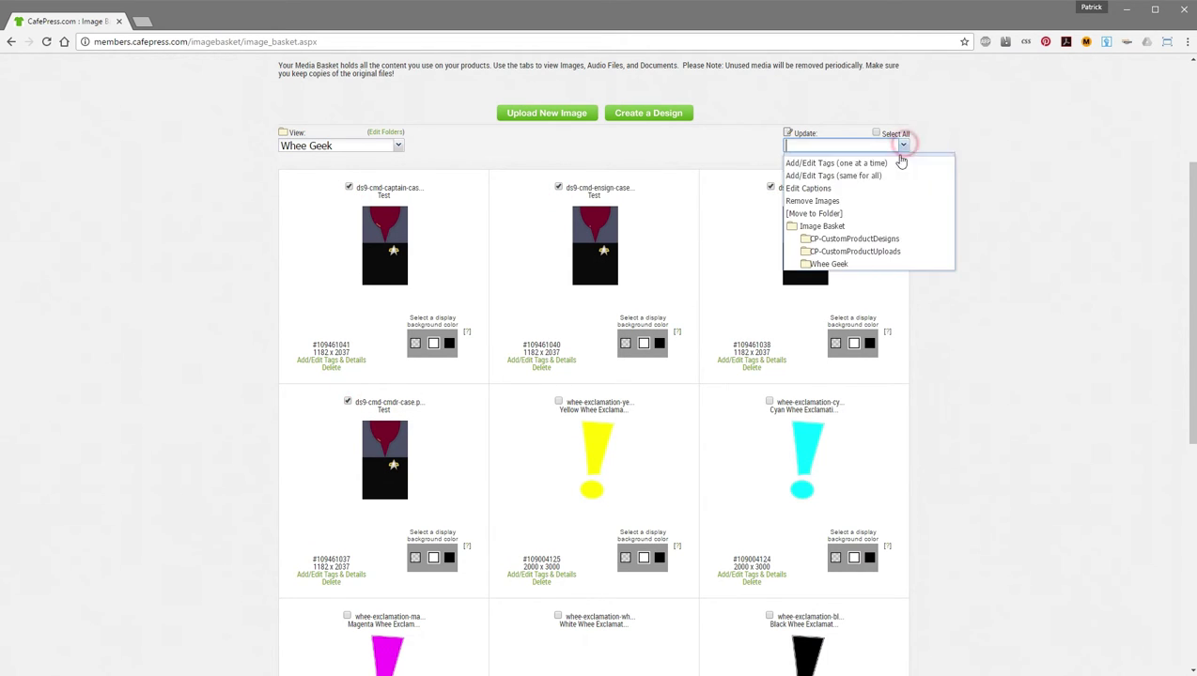
pyautogui.click(812, 201)
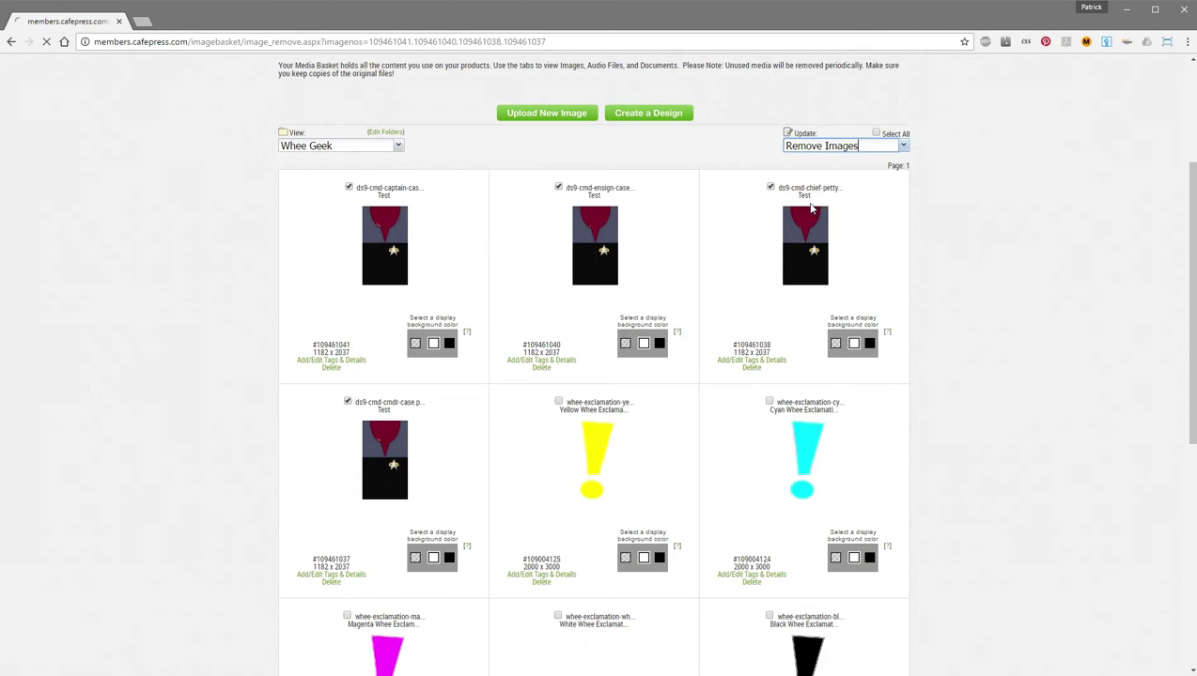
pyautogui.click(296, 391)
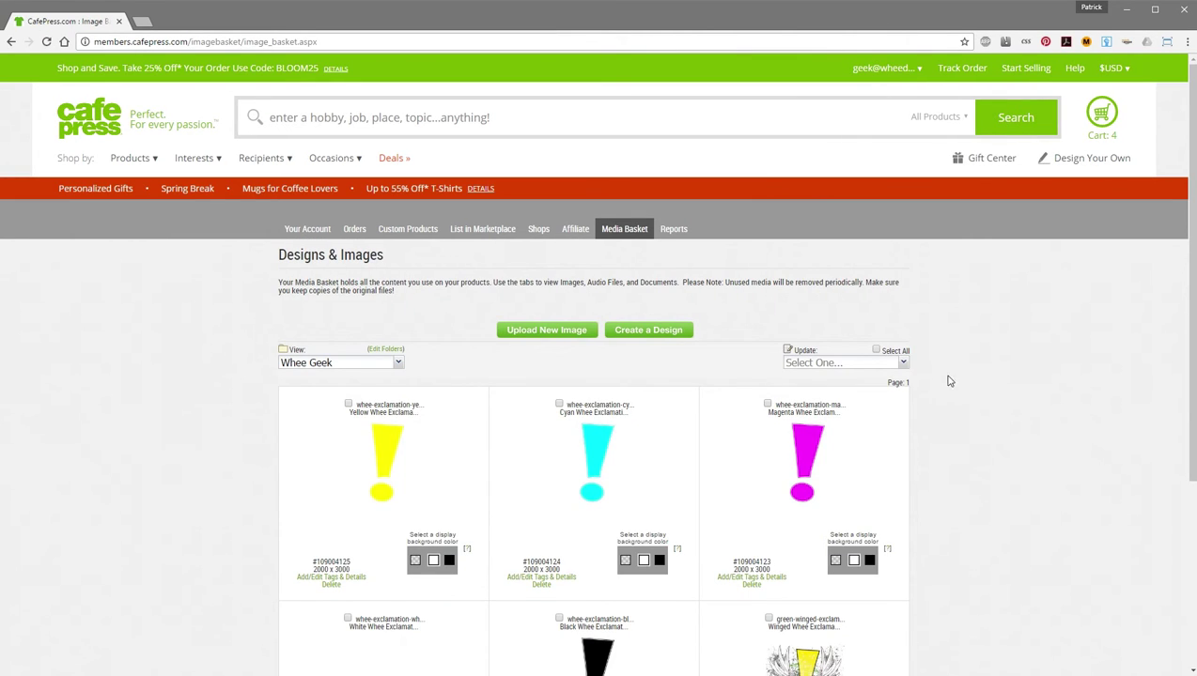
# Try to delete the yellow Whee exclamation image and review the list of products linked to it
pyautogui.click(331, 586)
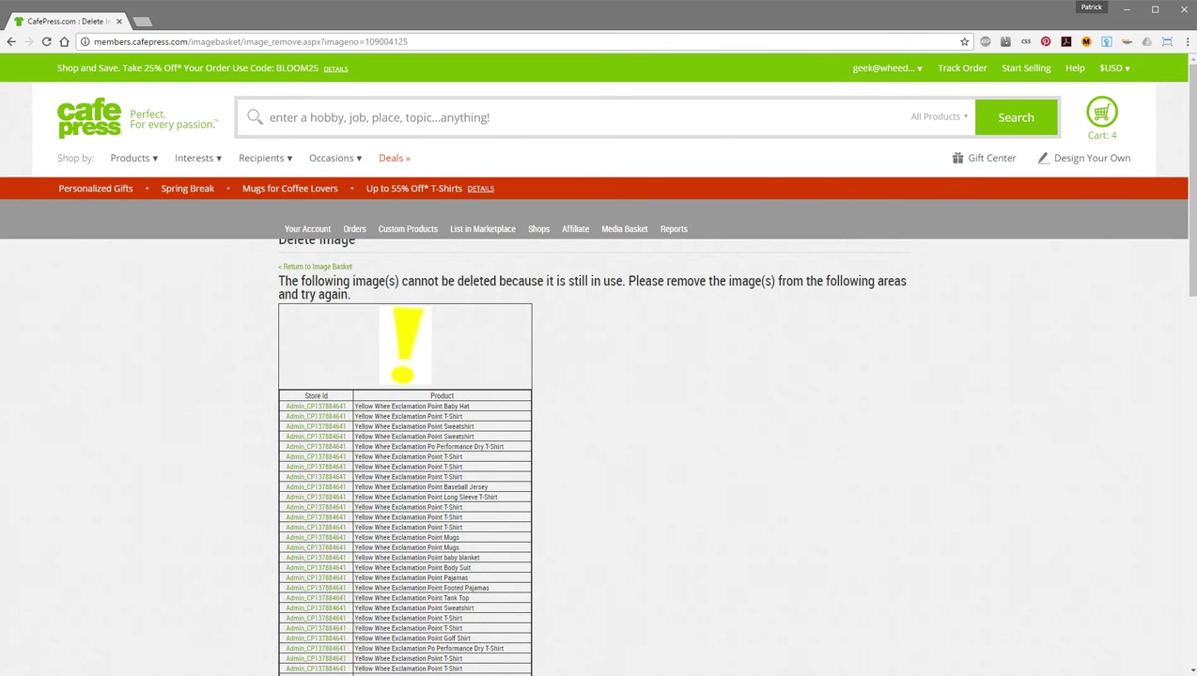
pyautogui.scroll(-6, 1174, 296)
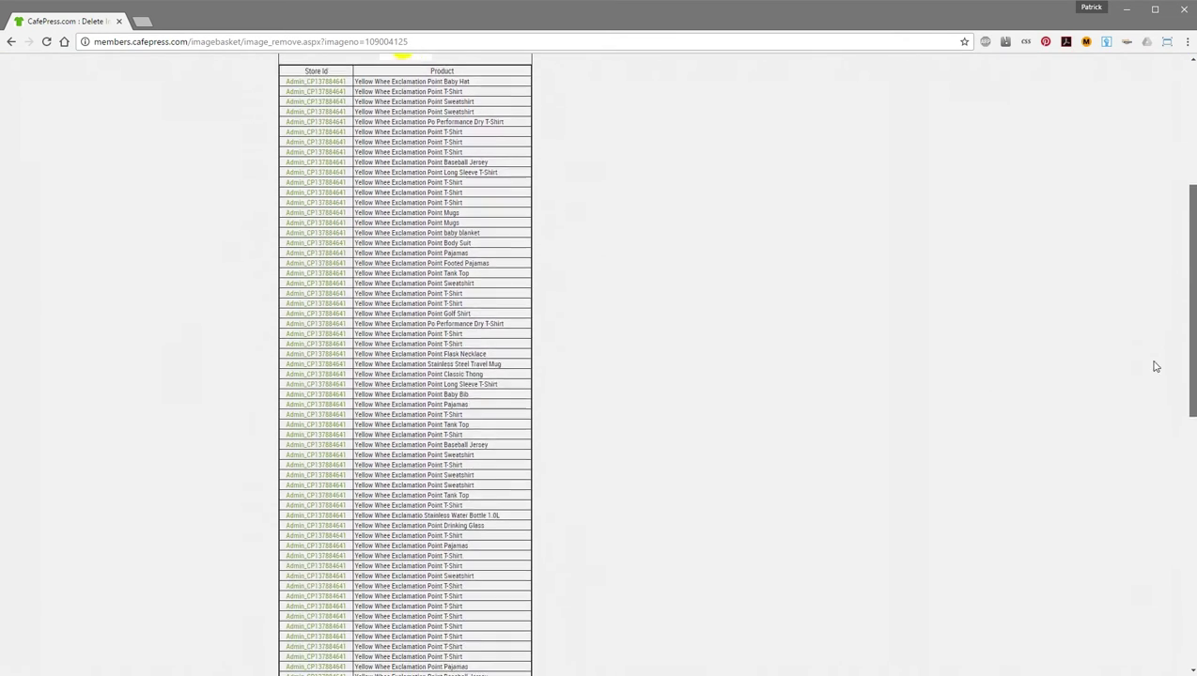
# Review the rest of the product list linked to the yellow exclamation image and return to the Image Basket
pyautogui.scroll(-3, 1129, 442)
pyautogui.press('Home')
pyautogui.press('End')
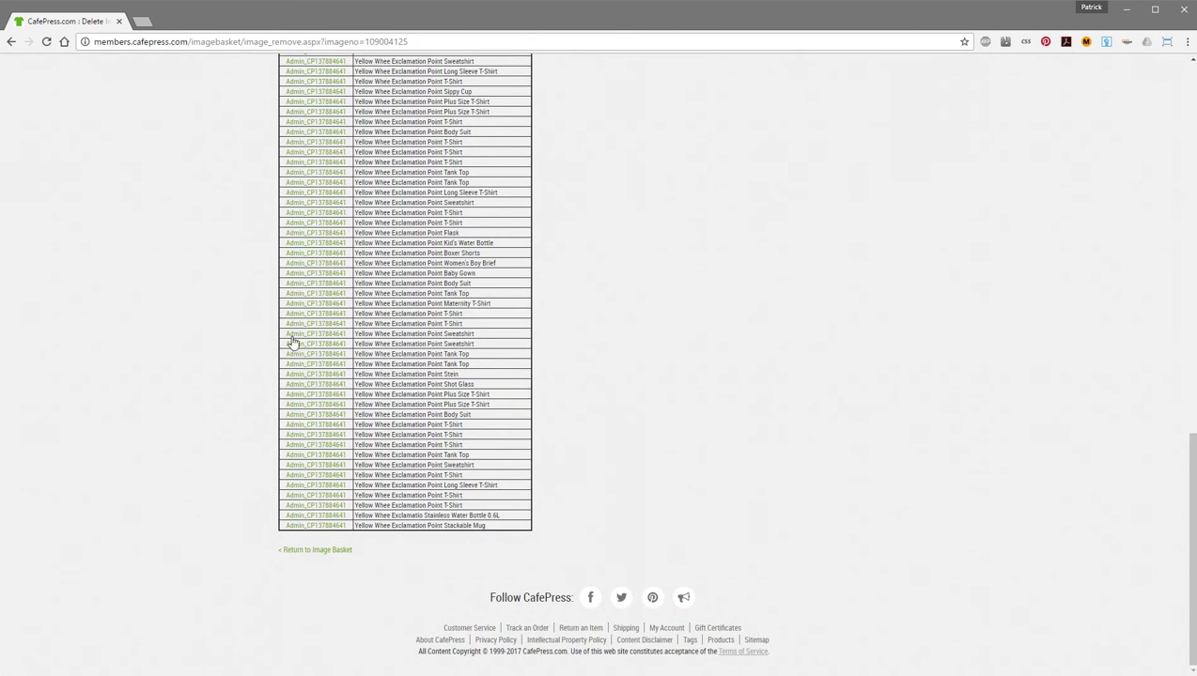
pyautogui.moveTo(1181, 563); pyautogui.dragTo(1181, 192)
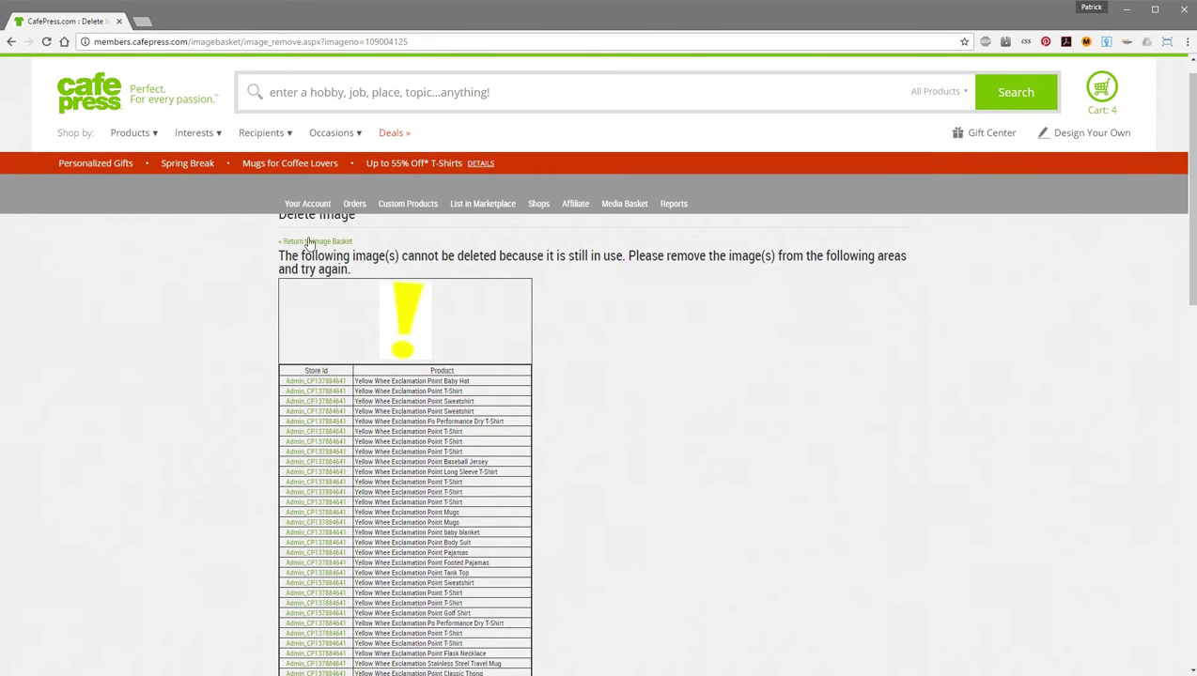
pyautogui.click(323, 242)
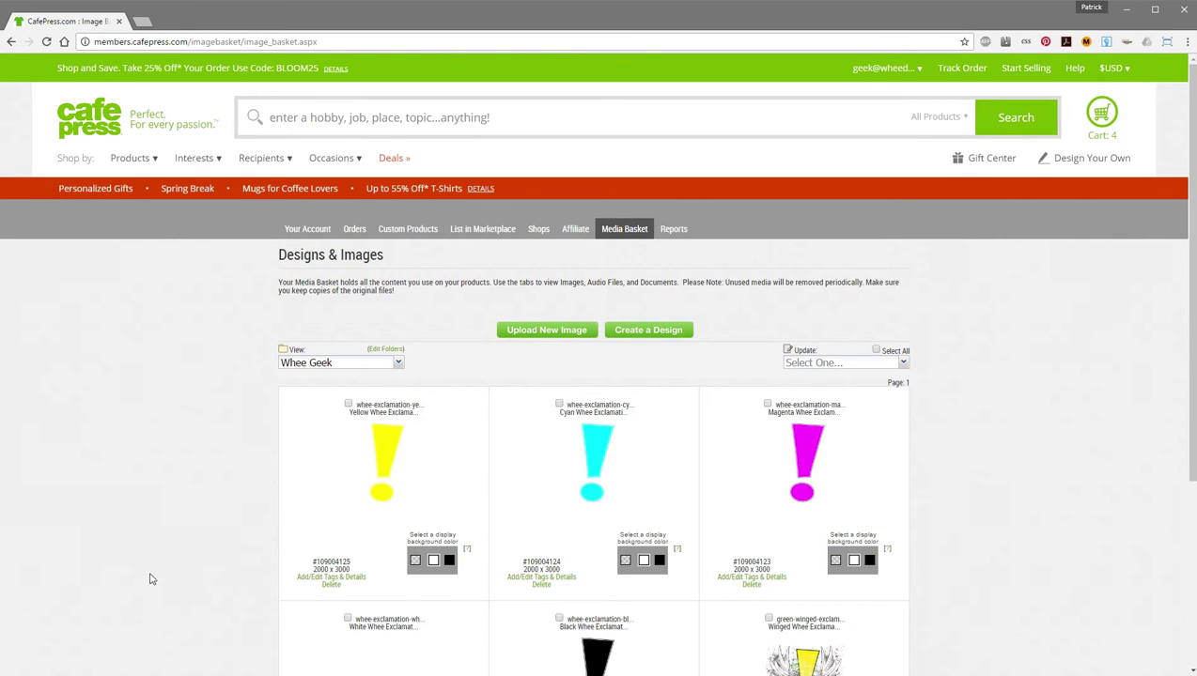
pyautogui.scroll(-2, 1187, 299)
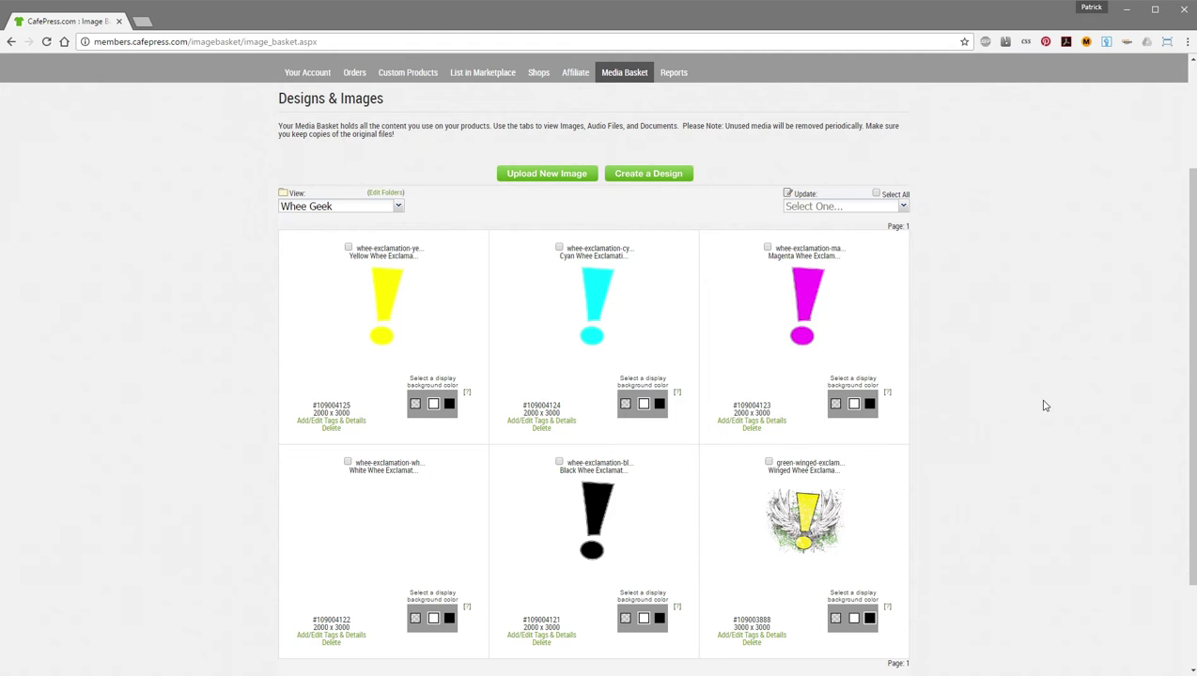
# Show the images from 2017-01-02, select all of them and move them to the Whee Geek folder
pyautogui.click(389, 208)
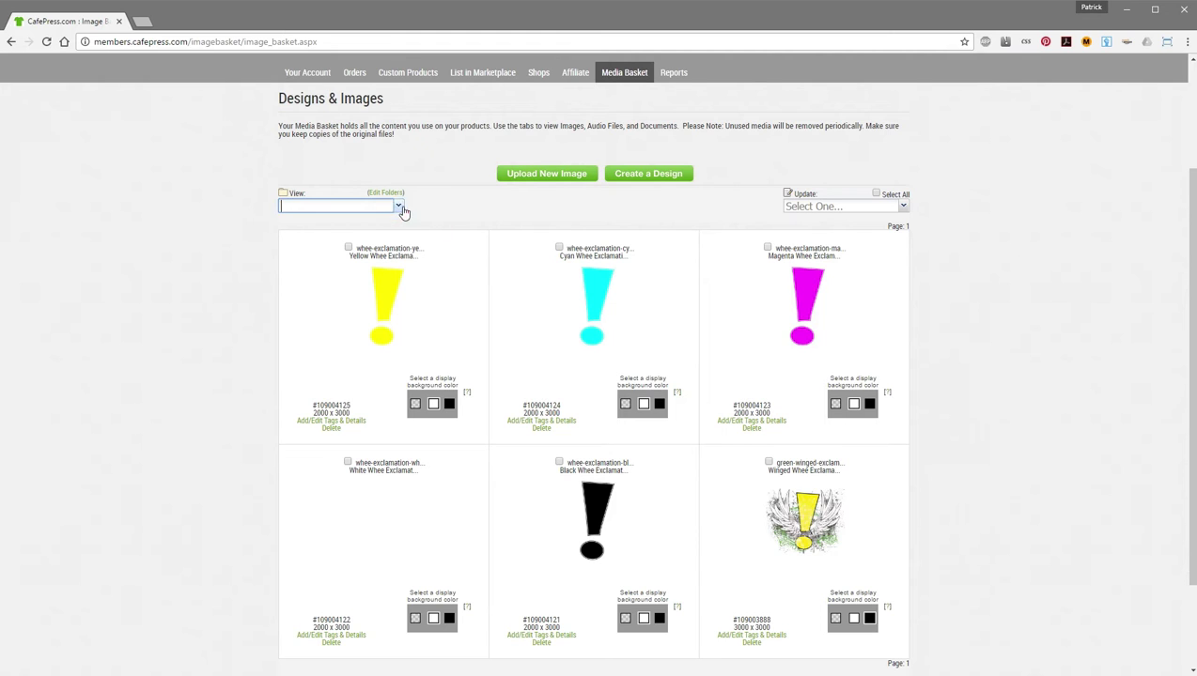
pyautogui.click(401, 210)
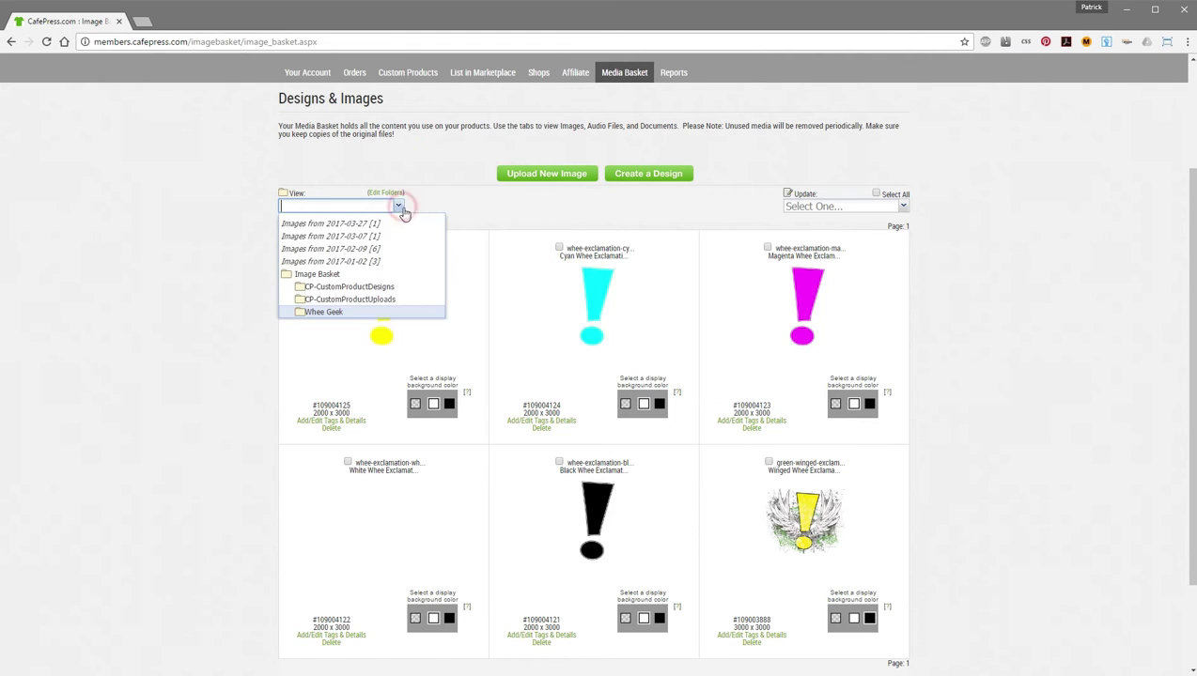
pyautogui.click(371, 261)
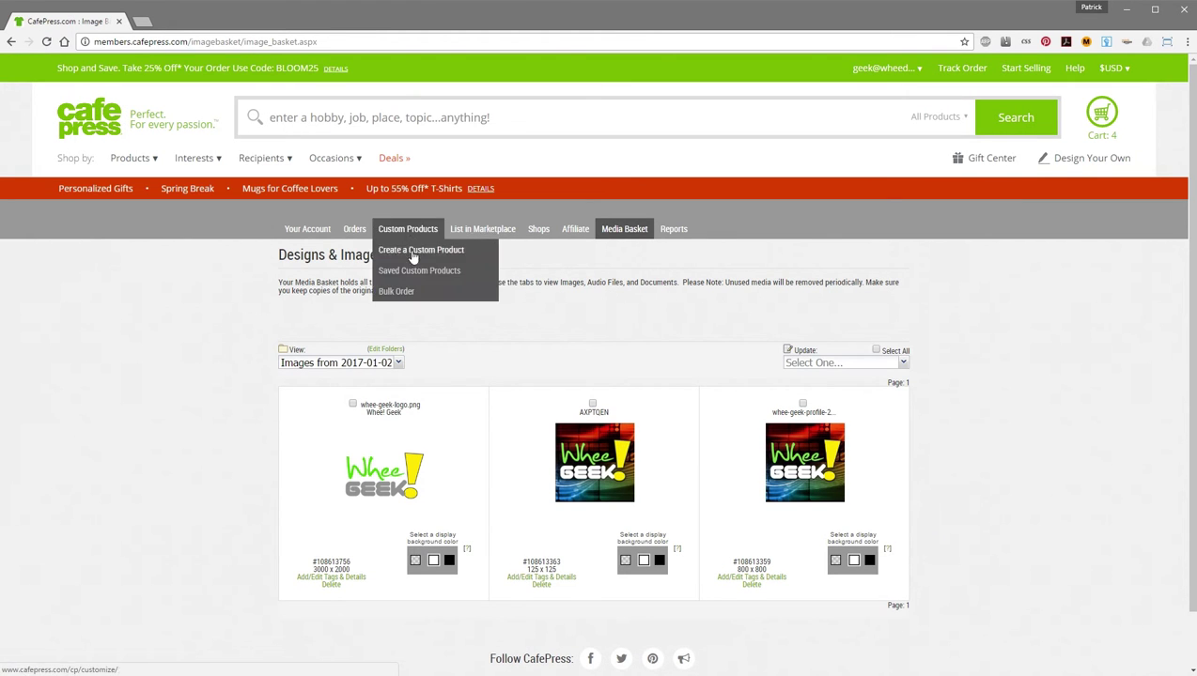
pyautogui.click(875, 351)
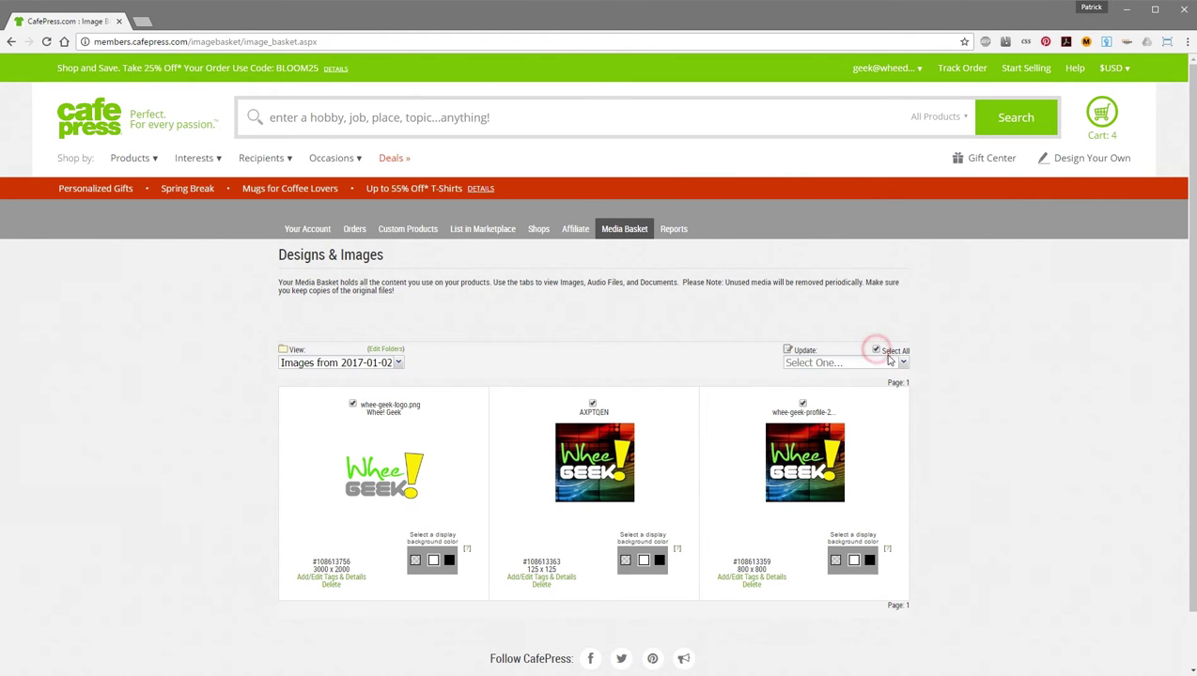
pyautogui.click(903, 362)
pyautogui.click(837, 482)
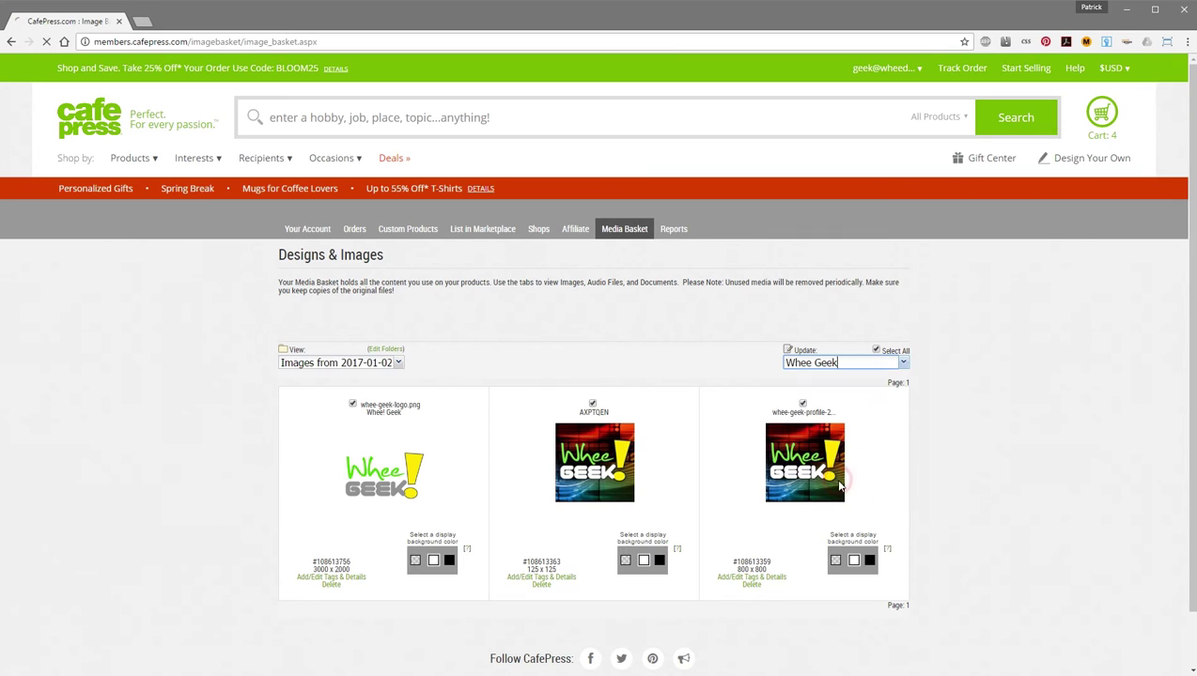
# Show the images from 2017-03-07 and add a new folder named Test Images in folder management
pyautogui.click(398, 362)
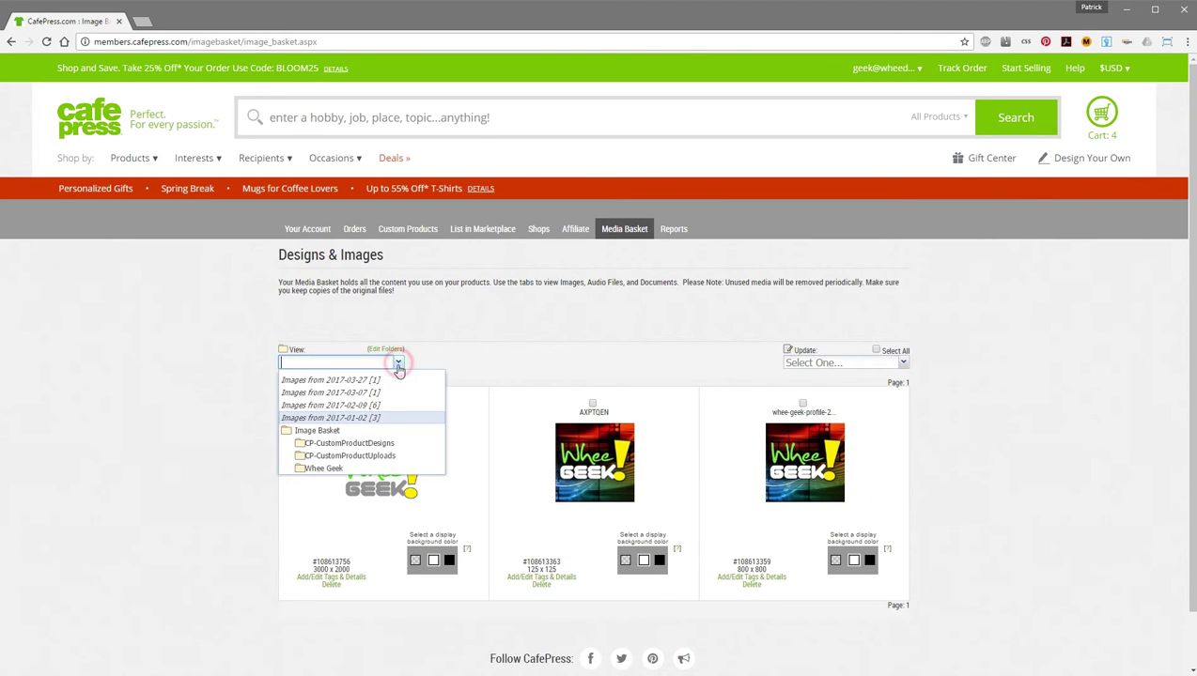
pyautogui.click(360, 395)
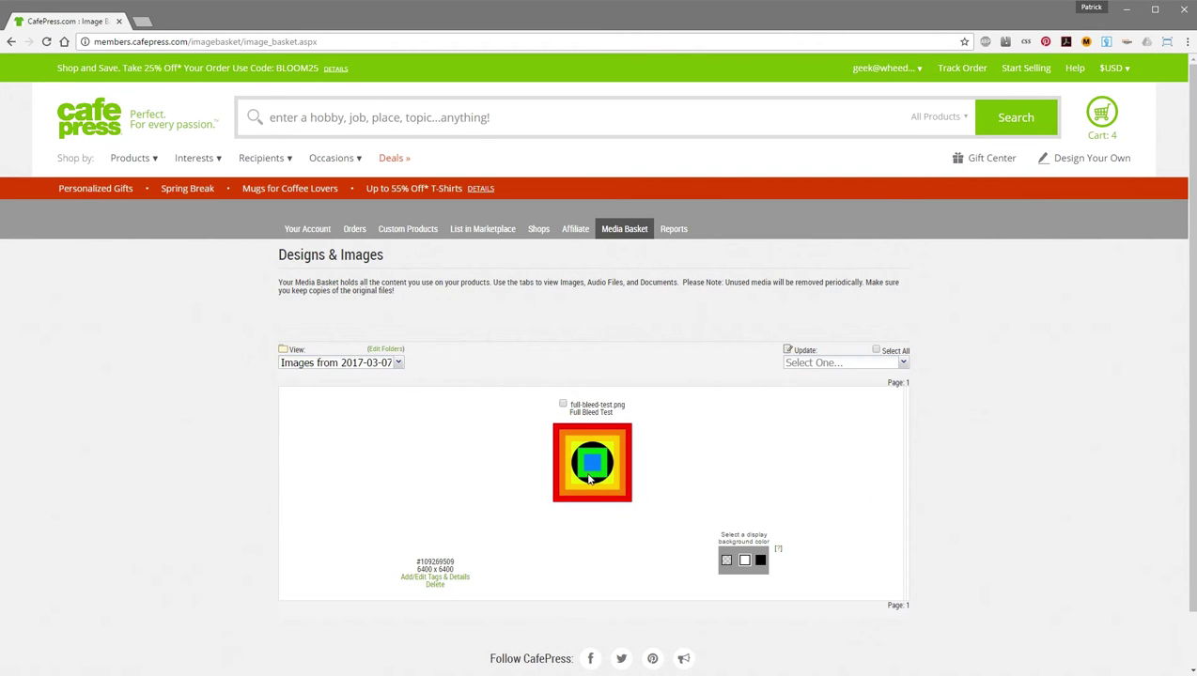
pyautogui.click(385, 350)
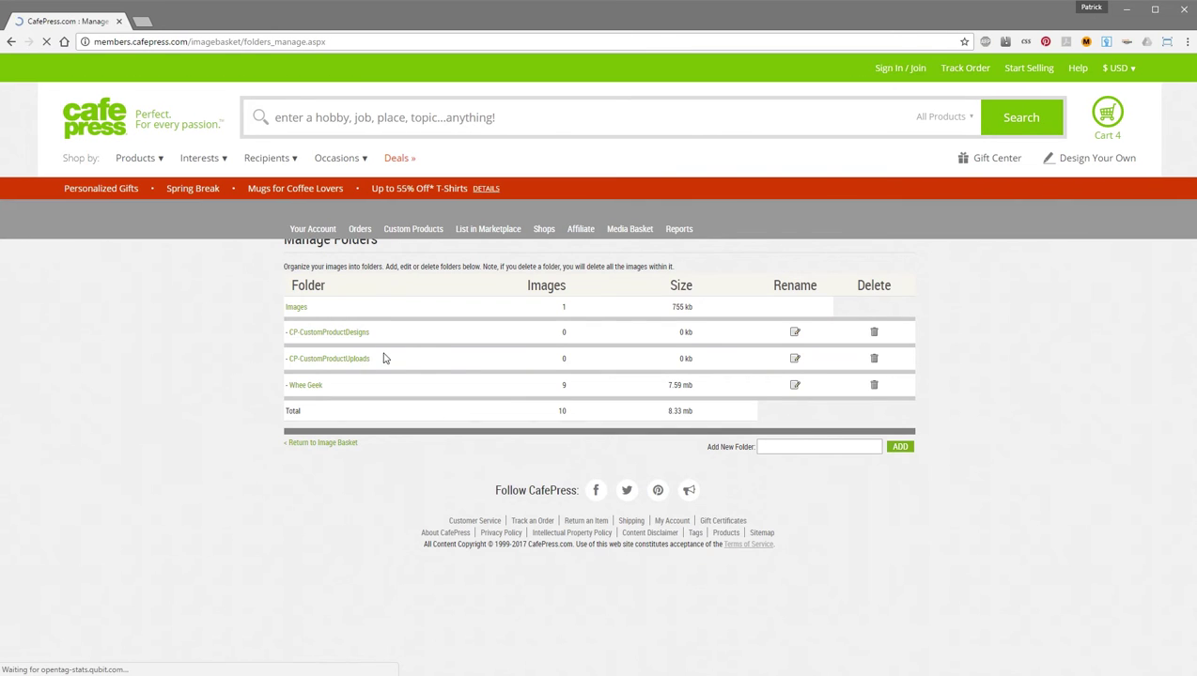
pyautogui.click(769, 448)
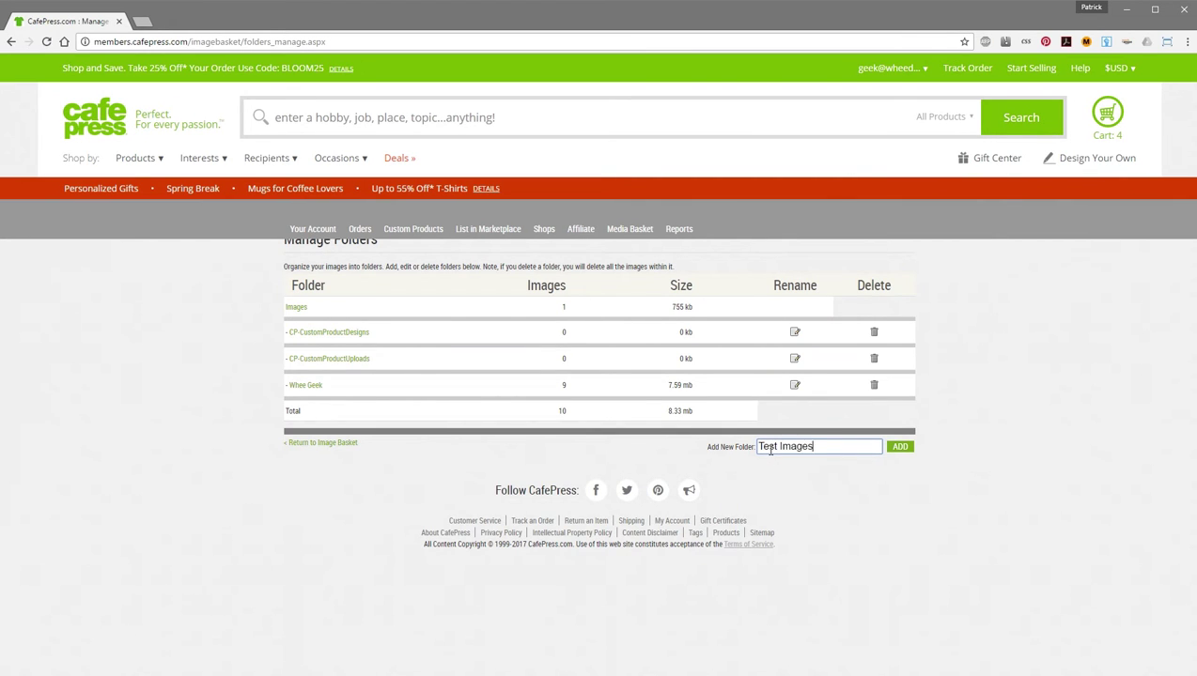
pyautogui.click(898, 451)
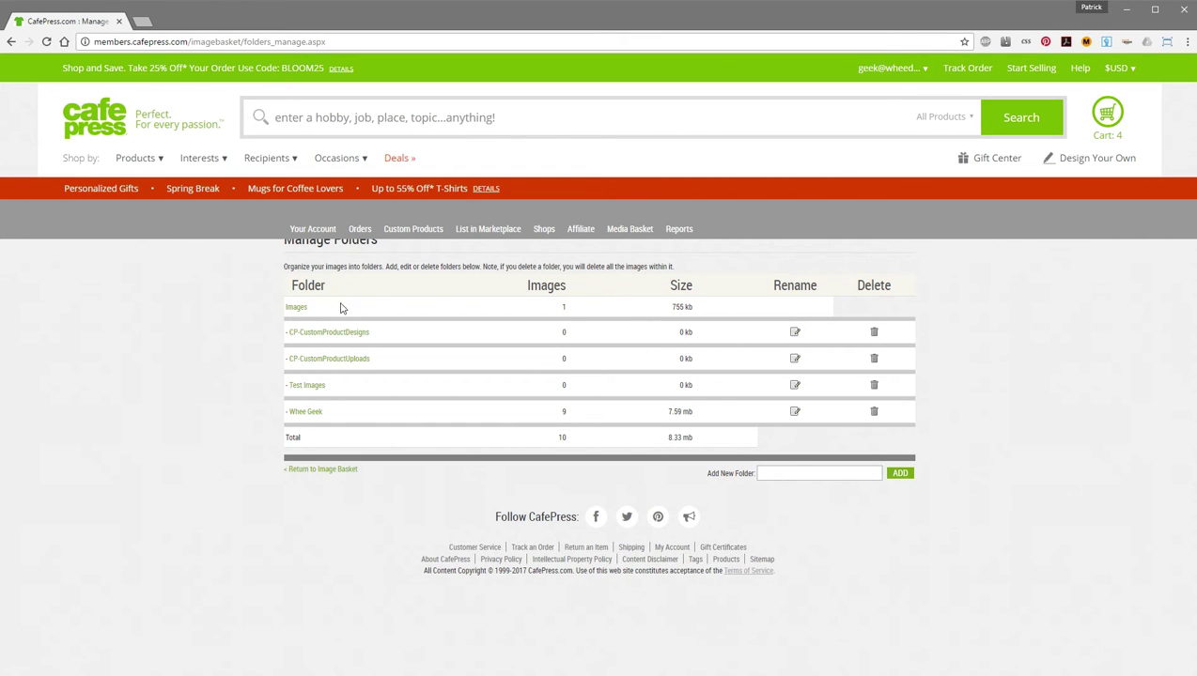
# Return to the Image Basket and move full-bleed-test.png to the Test Images folder
pyautogui.click(303, 472)
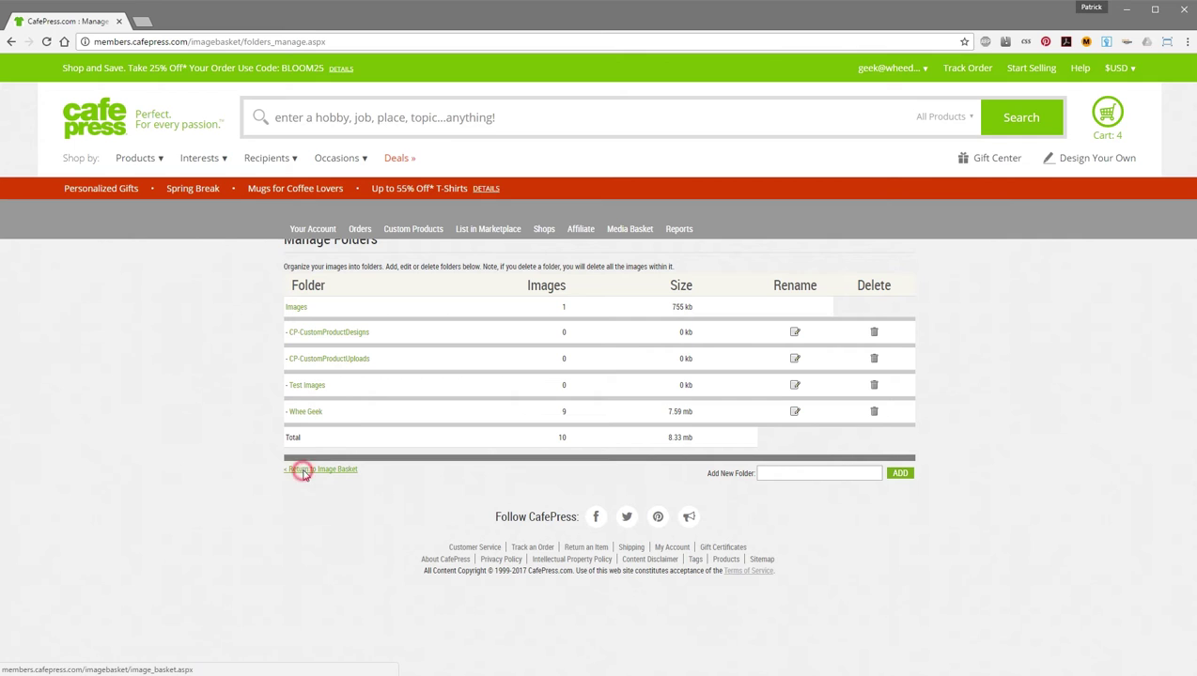
pyautogui.click(398, 363)
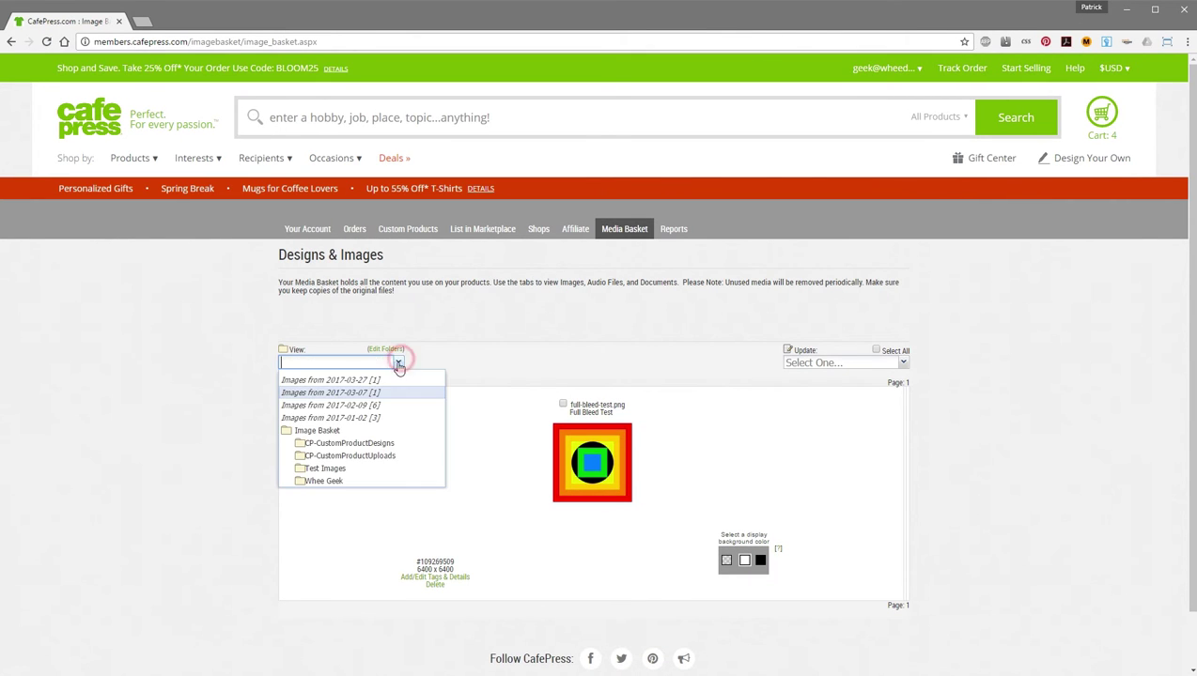
pyautogui.click(512, 355)
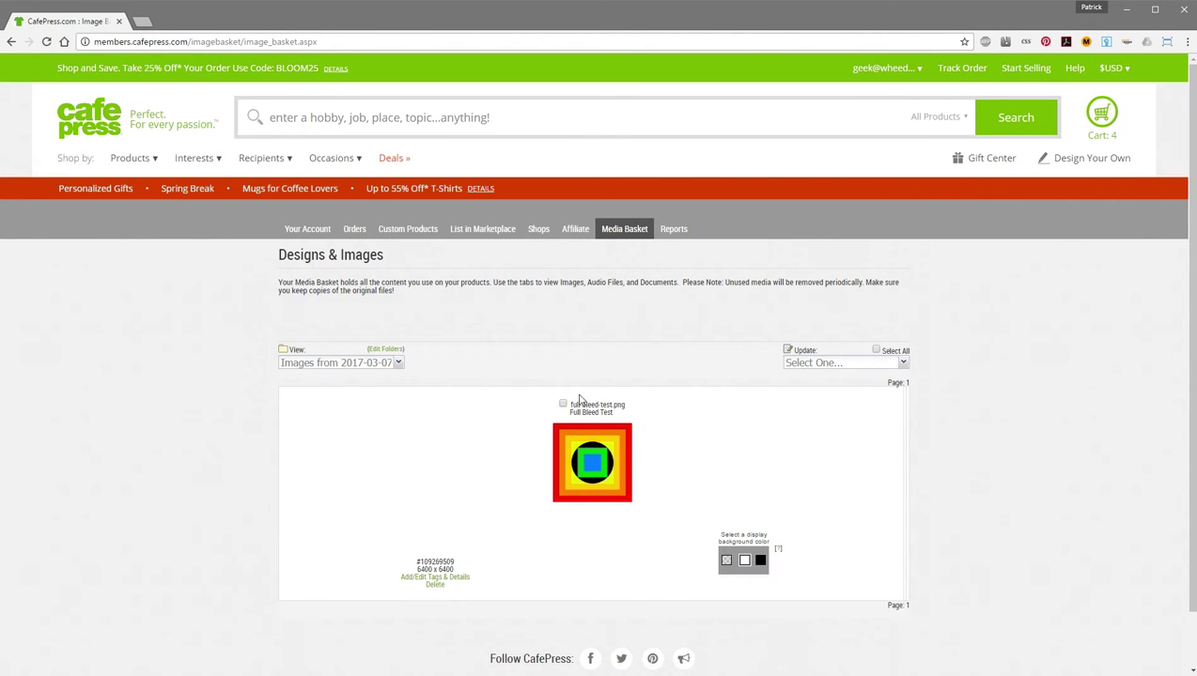
pyautogui.click(894, 364)
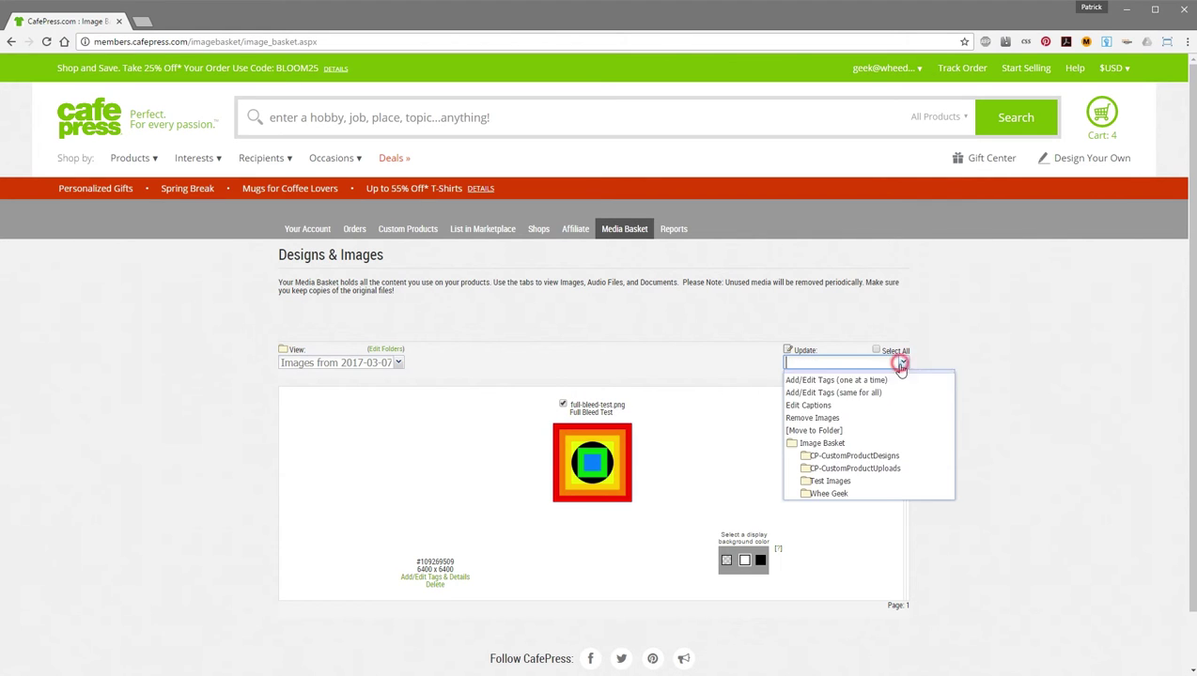
pyautogui.click(834, 483)
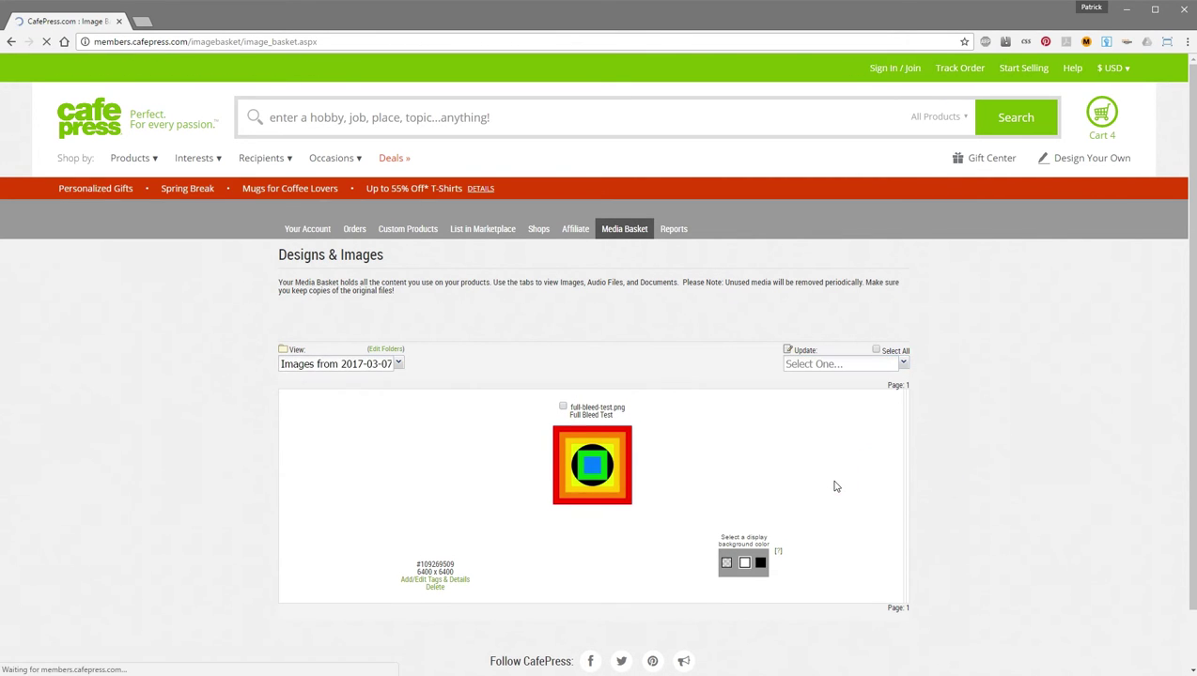
# View the images from 2017-03-07, 2017-02-09 and 2017-01-02 in turn, and check the contents of the Test Images folder
pyautogui.click(398, 363)
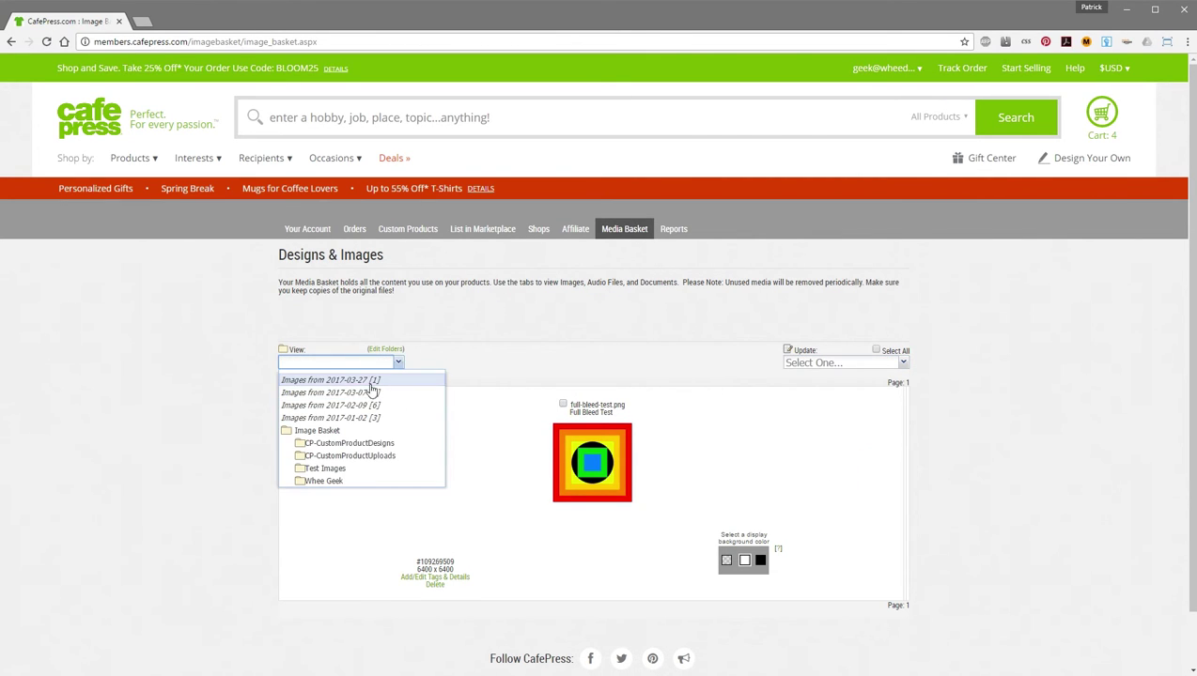
pyautogui.click(360, 392)
pyautogui.click(399, 364)
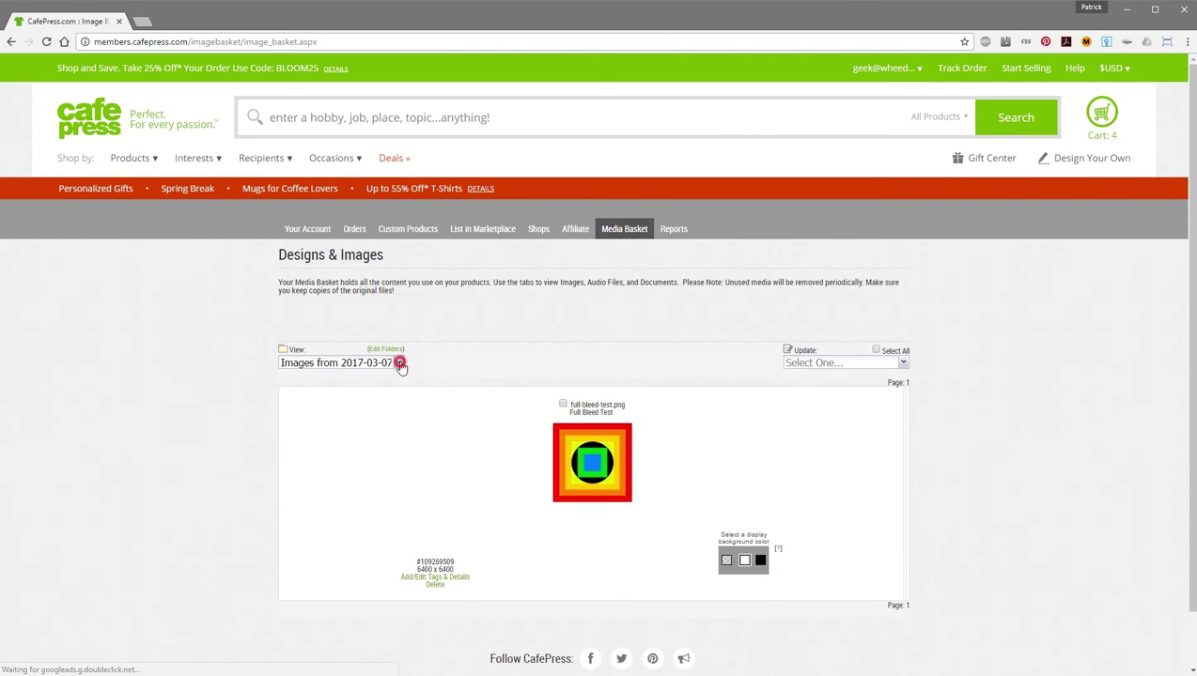
pyautogui.click(375, 406)
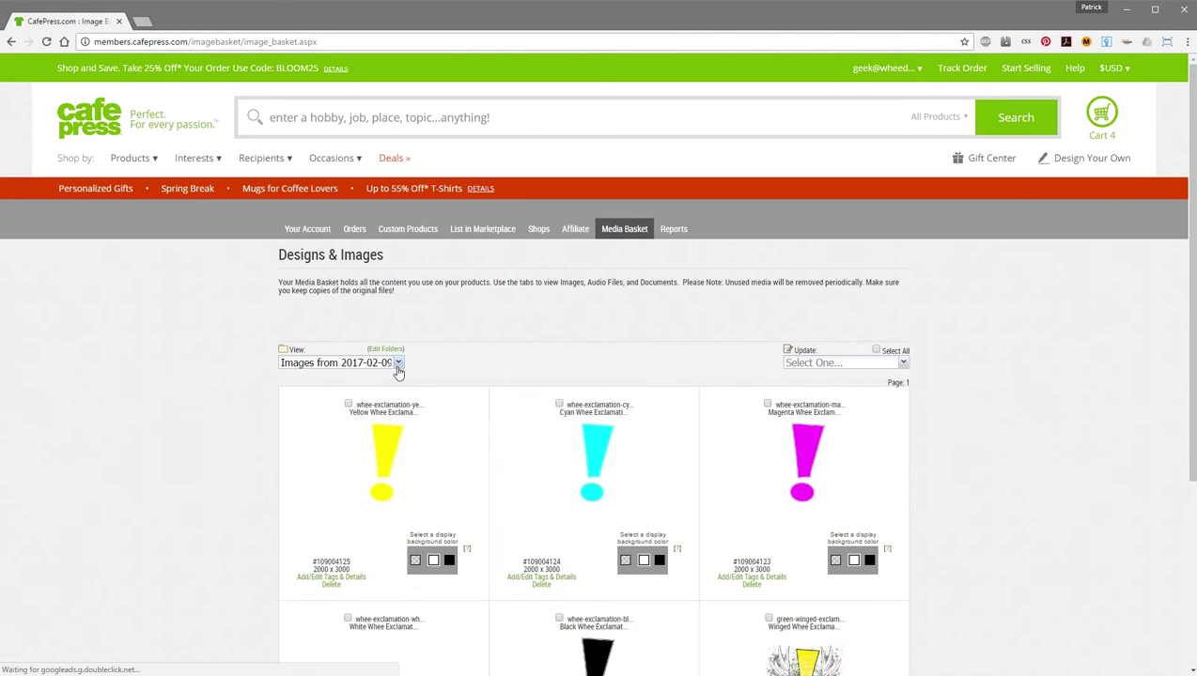
pyautogui.click(398, 370)
pyautogui.click(376, 413)
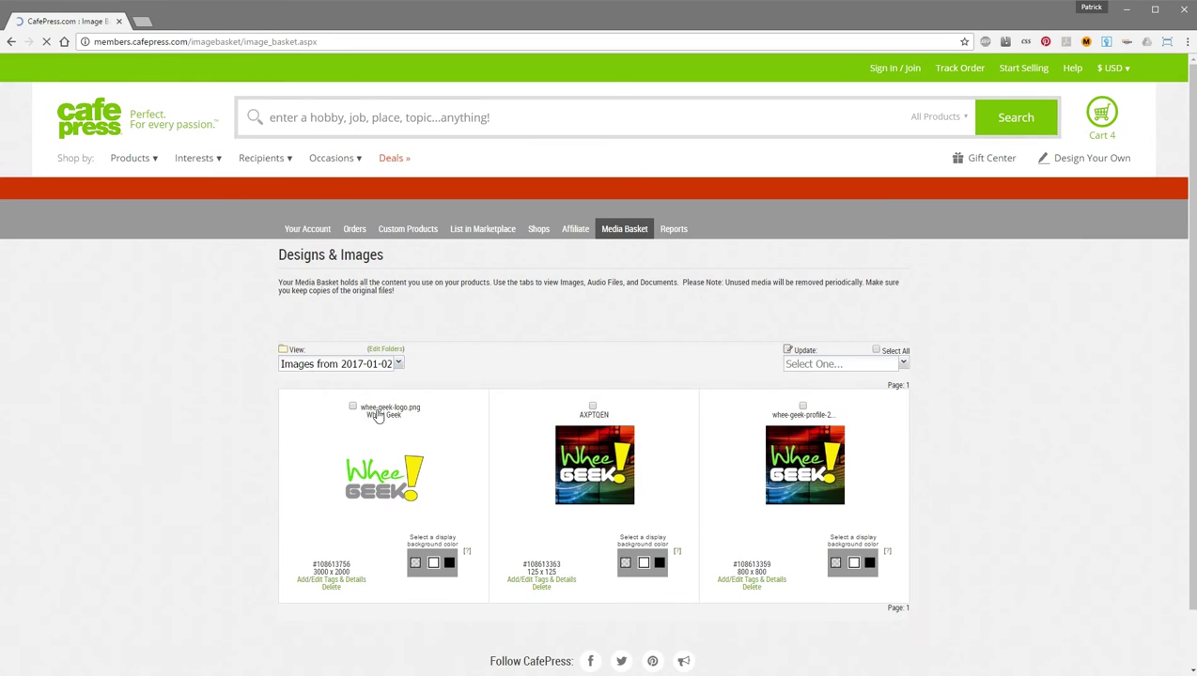
pyautogui.click(399, 363)
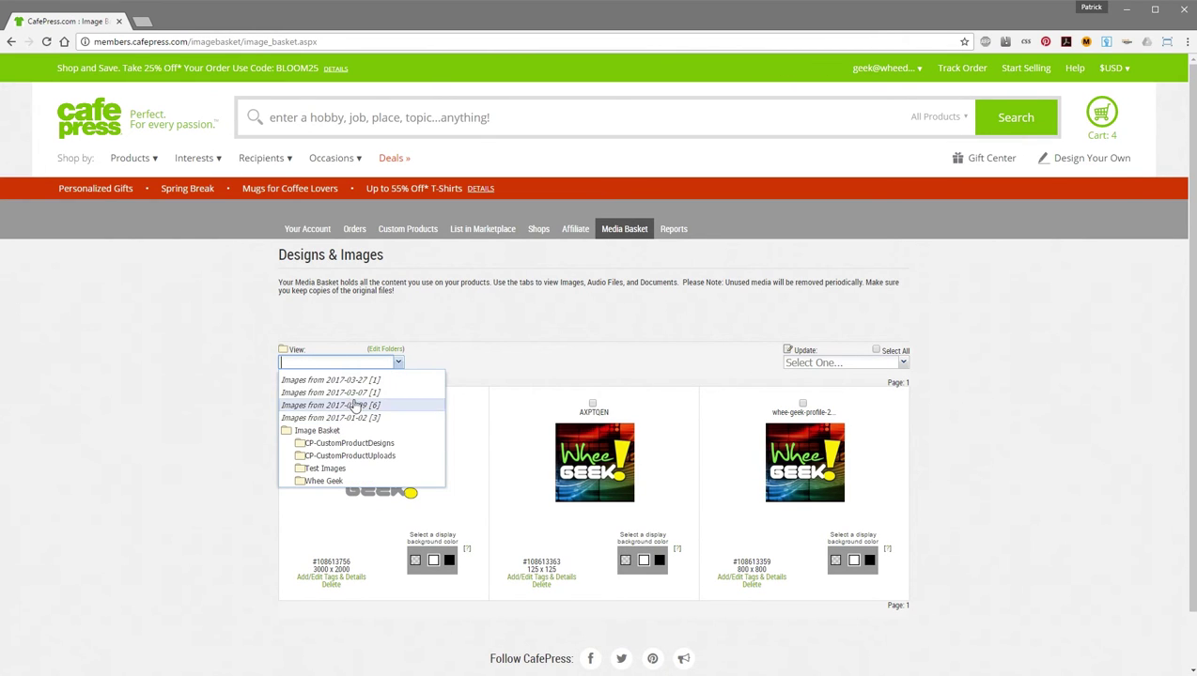
pyautogui.click(329, 469)
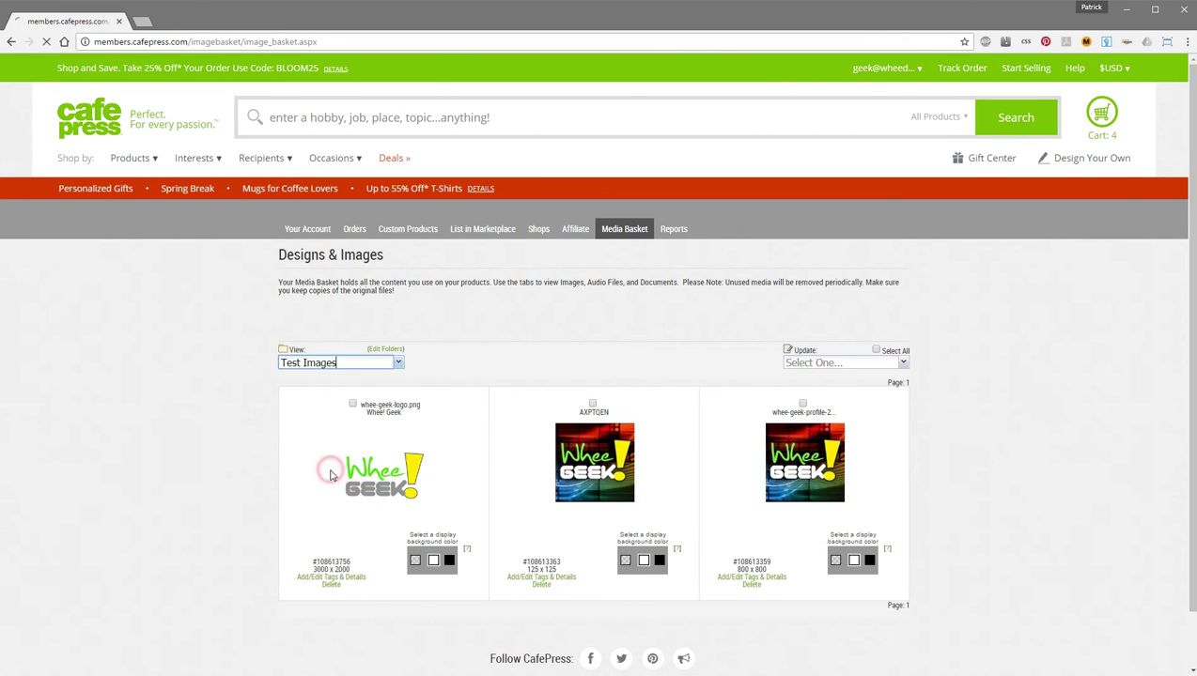
# Switch the view to the Whee Geek folder and look through all its images to check the moved logo designs
pyautogui.click(399, 364)
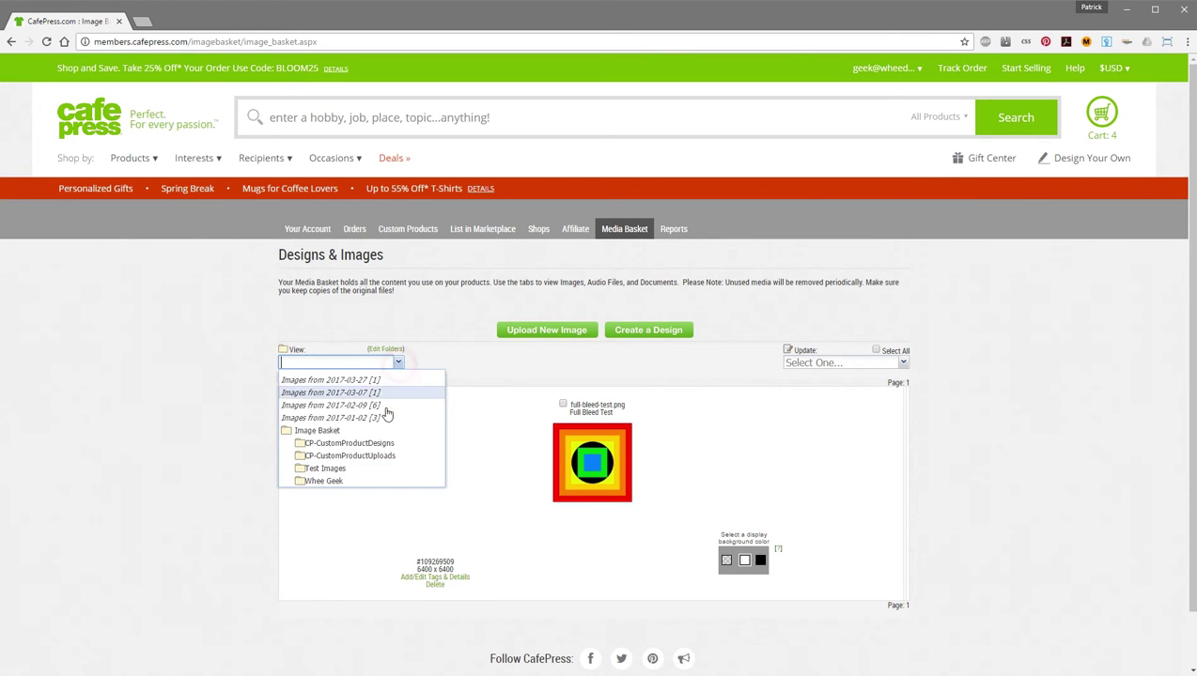
pyautogui.click(333, 482)
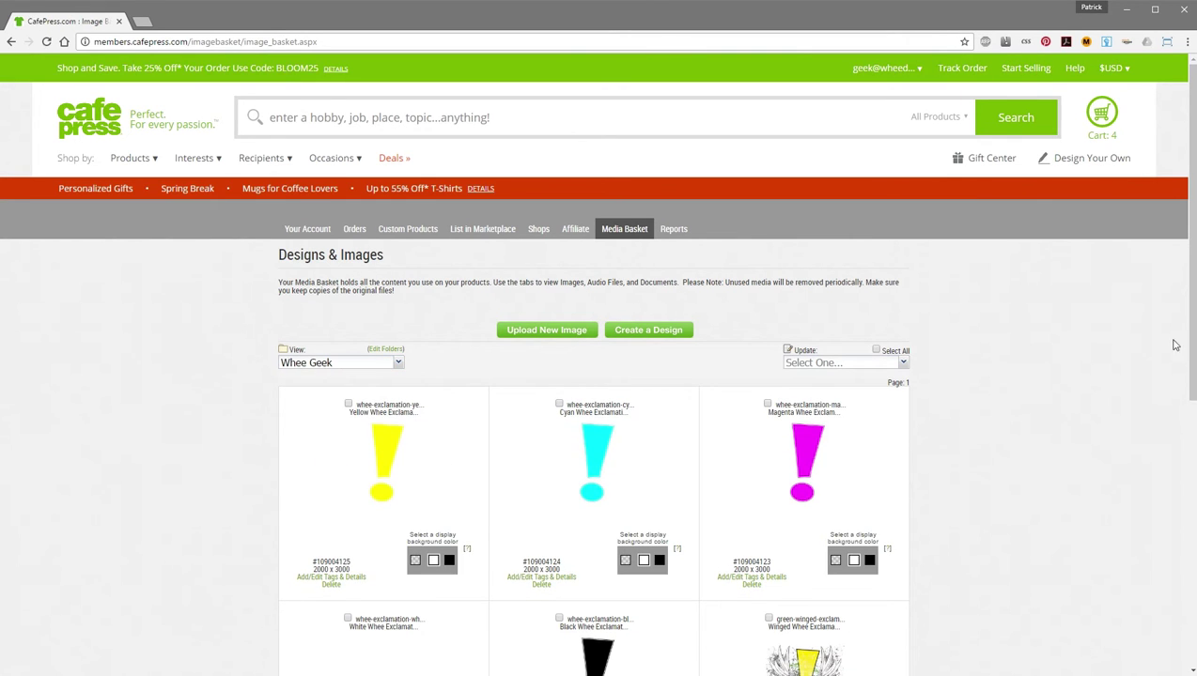
pyautogui.moveTo(1183, 342); pyautogui.dragTo(1159, 516)
pyautogui.moveTo(1183, 324); pyautogui.dragTo(1178, 574)
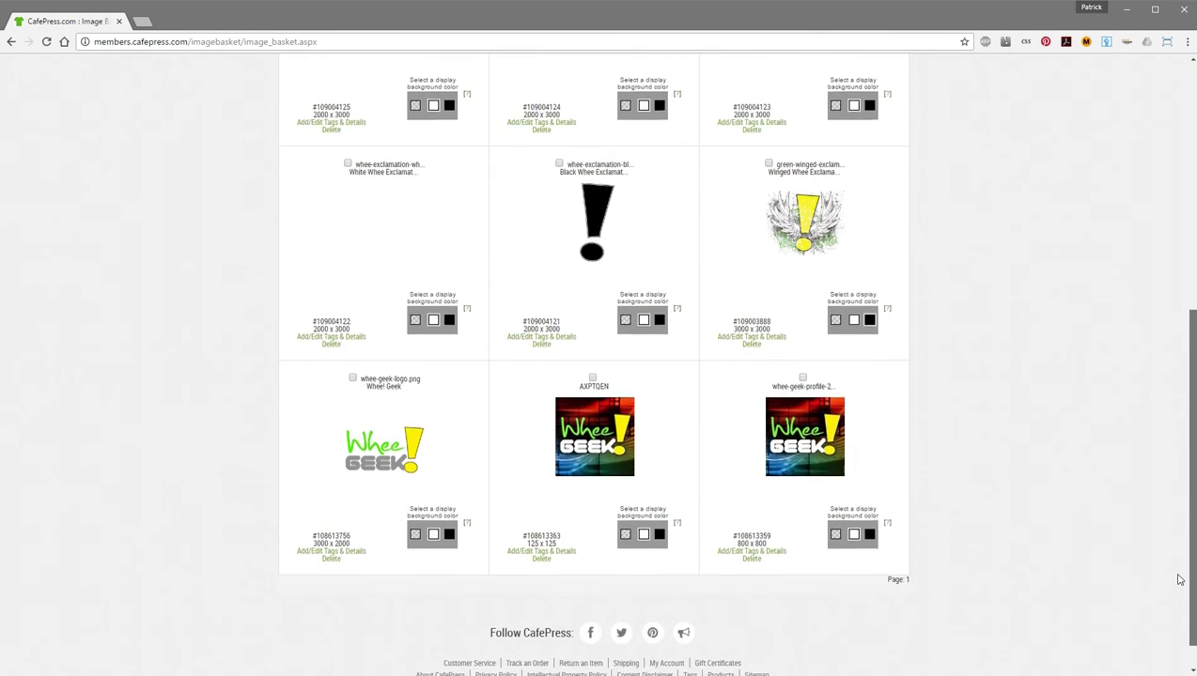
pyautogui.scroll(5, 997, 340)
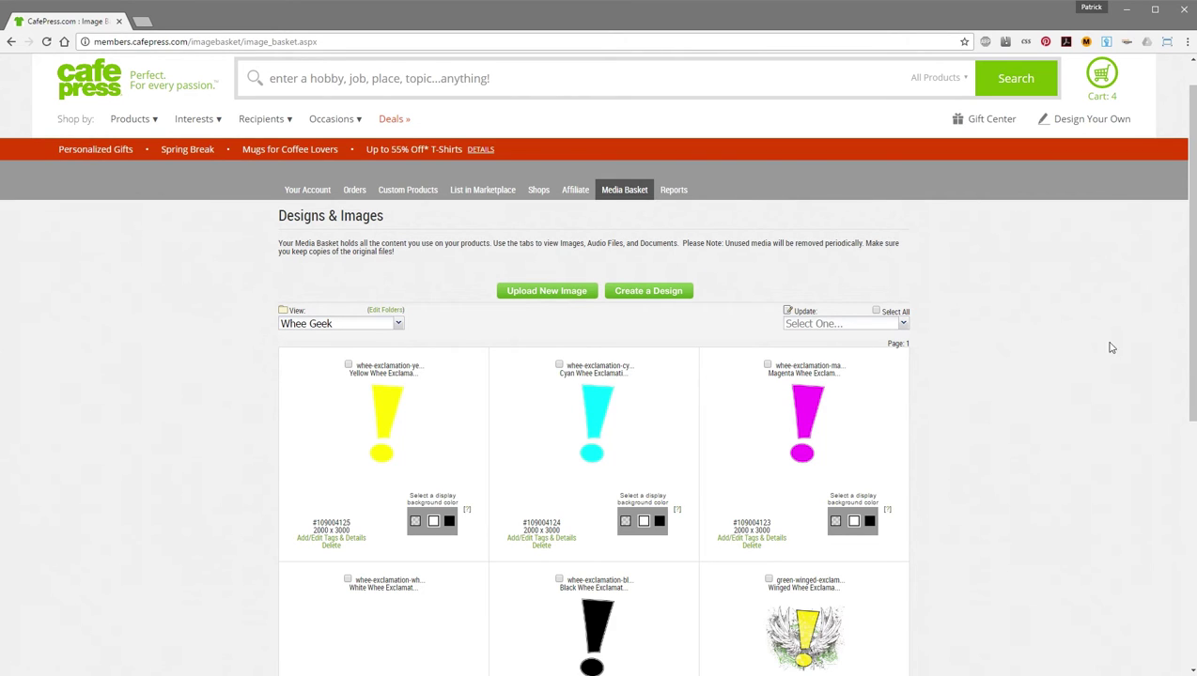
pyautogui.click(896, 322)
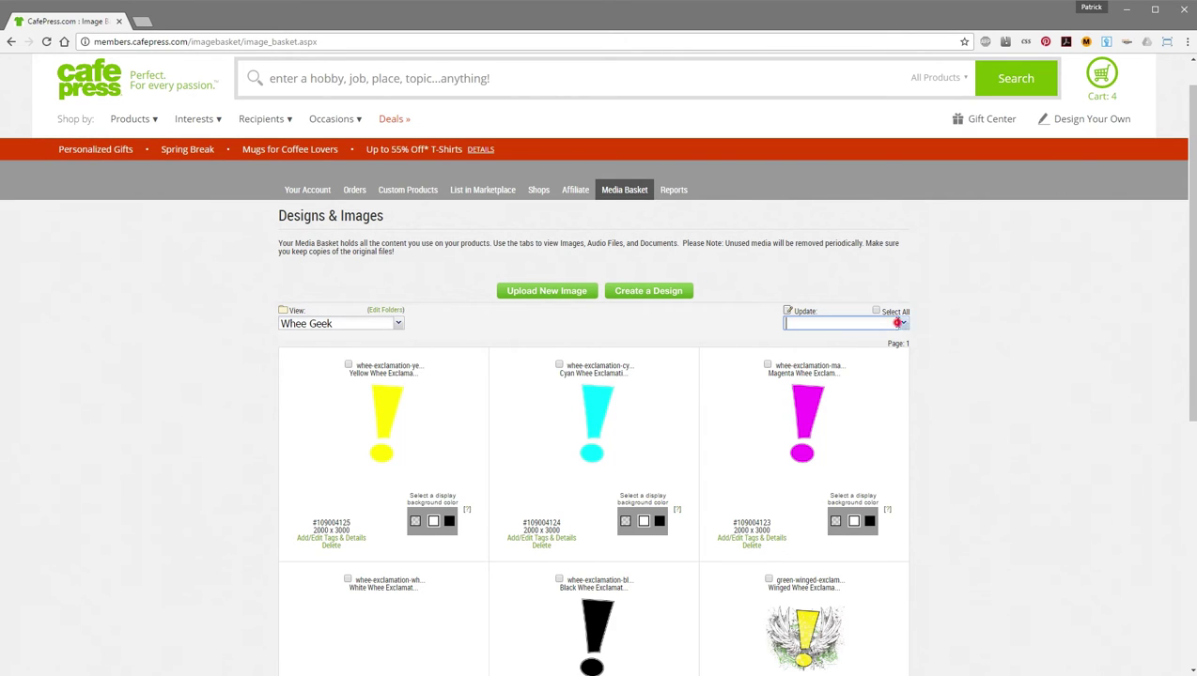
pyautogui.click(620, 340)
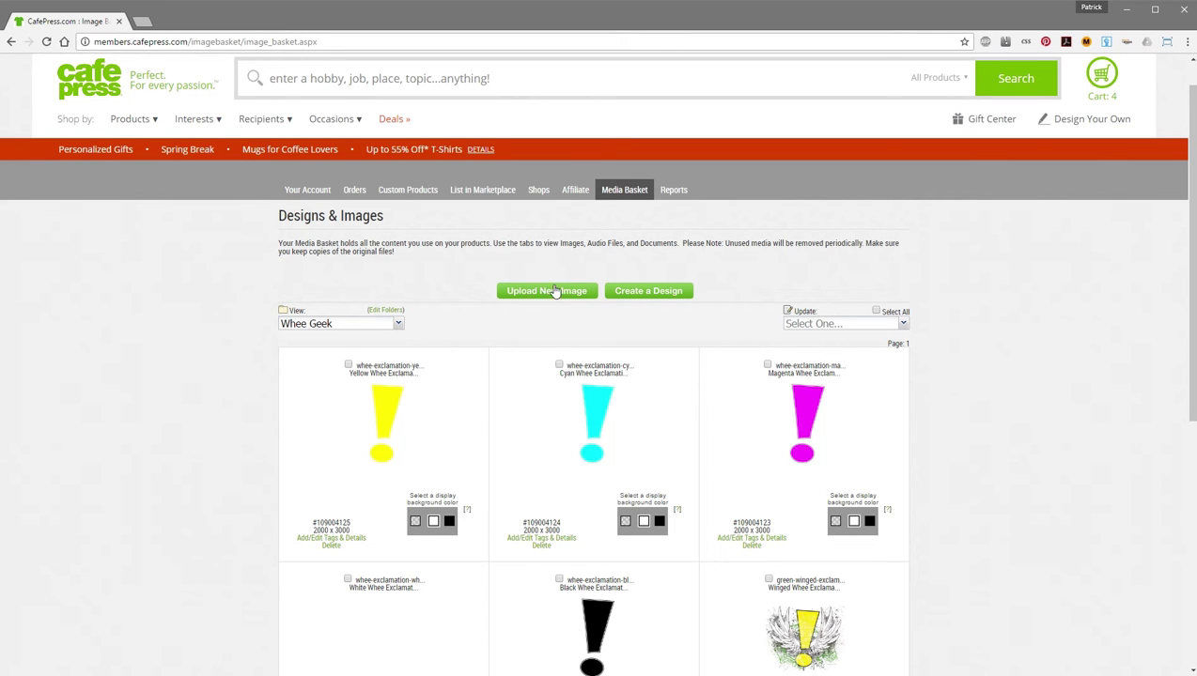
# Upload the 16 DS9 command and ops case images, from ds9-cmd-captain-case.png through ds9-ops-norank-case.png, to the Whee Geek folder
pyautogui.click(545, 290)
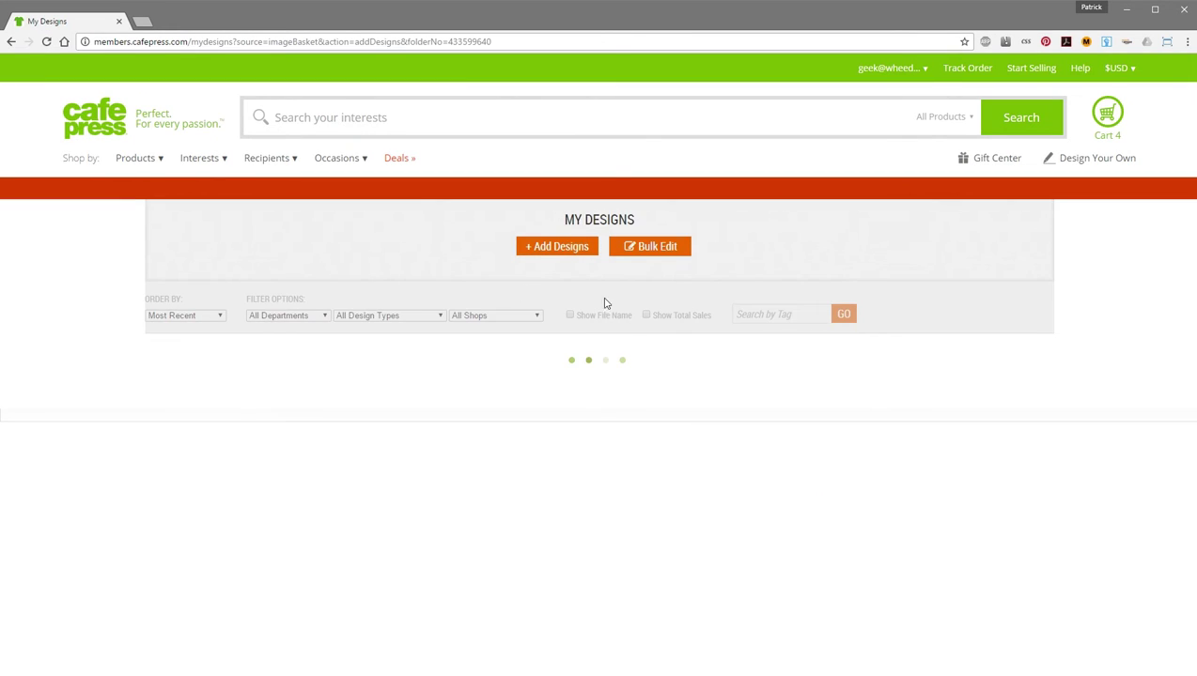
pyautogui.click(567, 231)
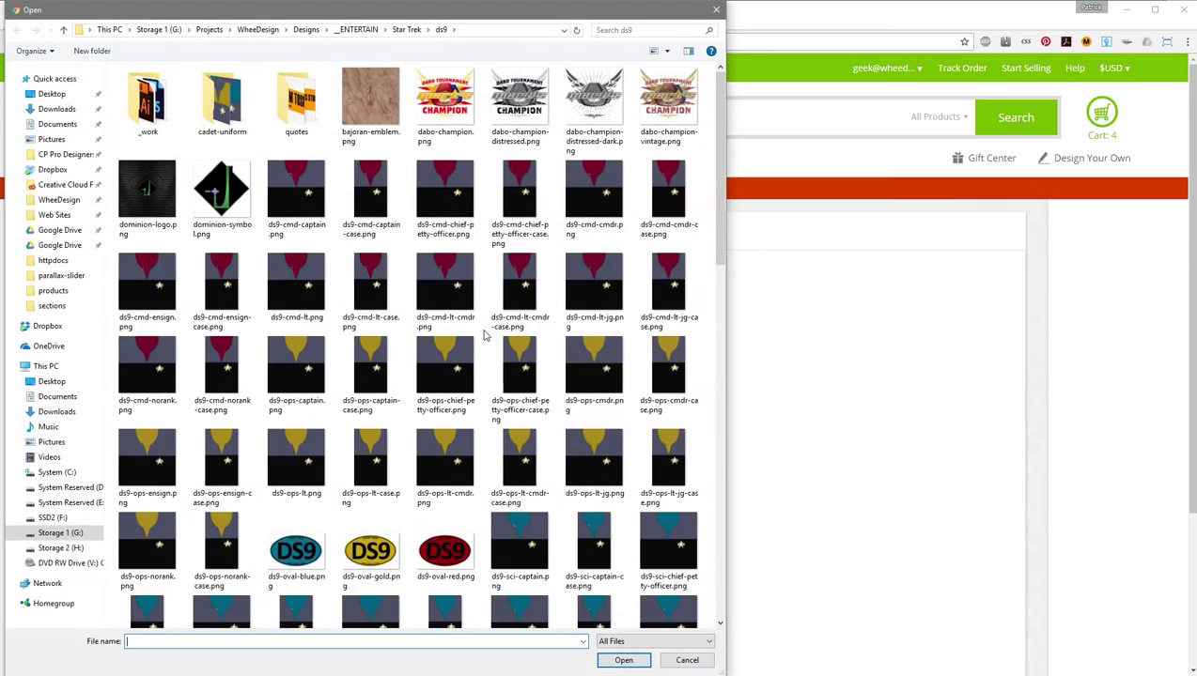
pyautogui.click(372, 204)
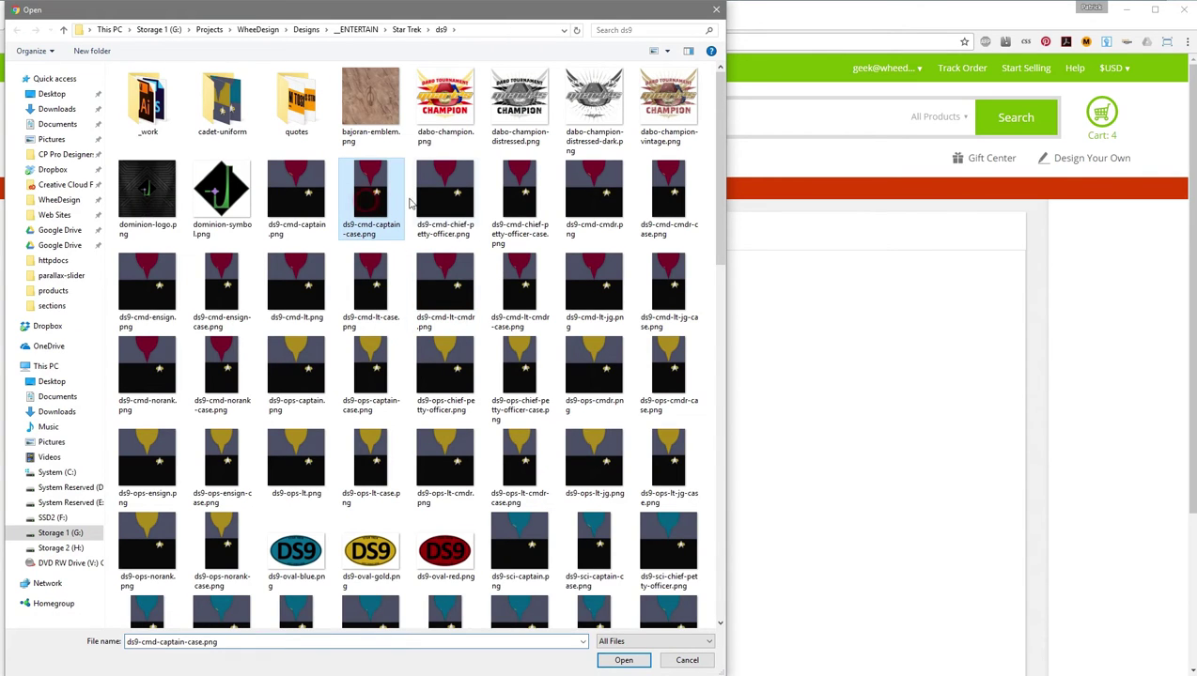
pyautogui.keyDown('ctrl'); pyautogui.click(516, 202); pyautogui.keyUp('ctrl')
pyautogui.keyDown('ctrl'); pyautogui.click(672, 212); pyautogui.keyUp('ctrl')
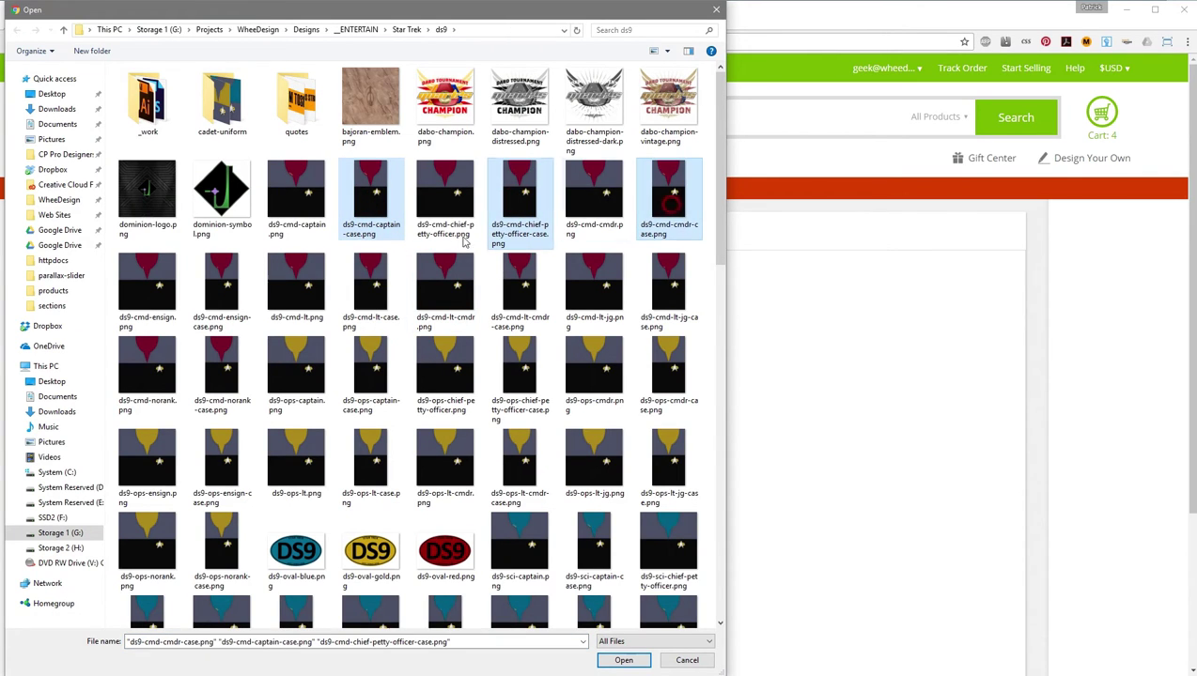
pyautogui.keyDown('ctrl'); pyautogui.click(227, 282); pyautogui.keyUp('ctrl')
pyautogui.keyDown('ctrl'); pyautogui.click(374, 294); pyautogui.keyUp('ctrl')
pyautogui.keyDown('ctrl'); pyautogui.click(524, 292); pyautogui.keyUp('ctrl')
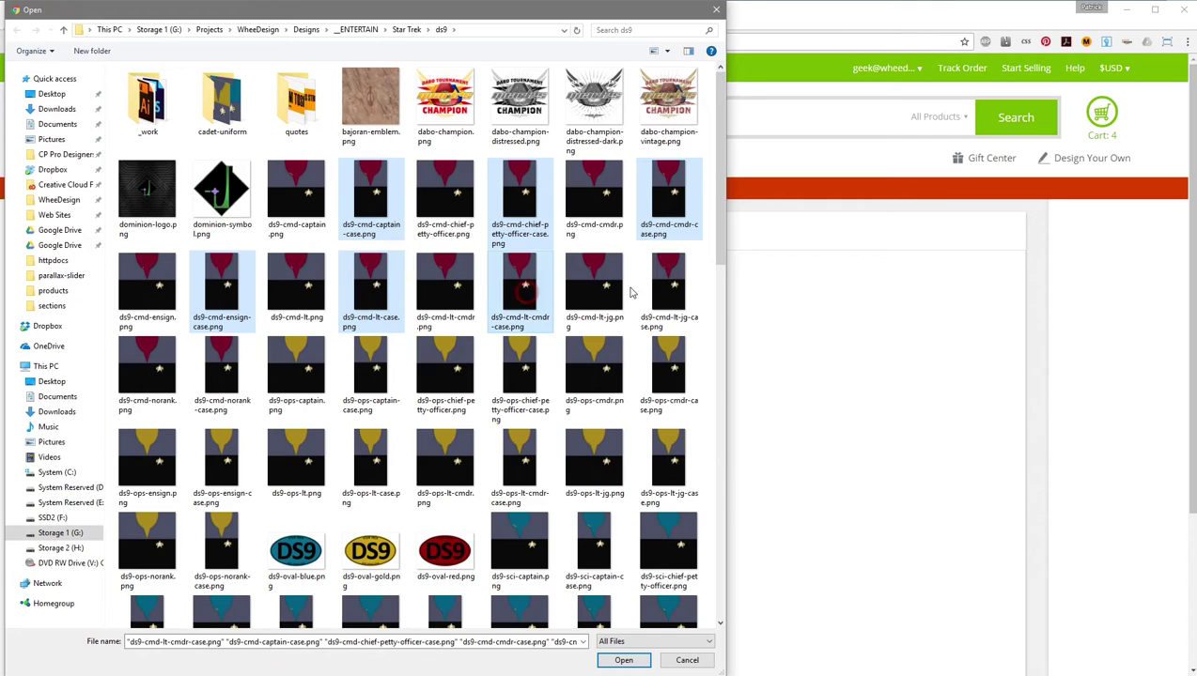
pyautogui.keyDown('ctrl'); pyautogui.click(661, 288); pyautogui.keyUp('ctrl')
pyautogui.keyDown('ctrl'); pyautogui.click(226, 370); pyautogui.keyUp('ctrl')
pyautogui.keyDown('ctrl'); pyautogui.click(369, 367); pyautogui.keyUp('ctrl')
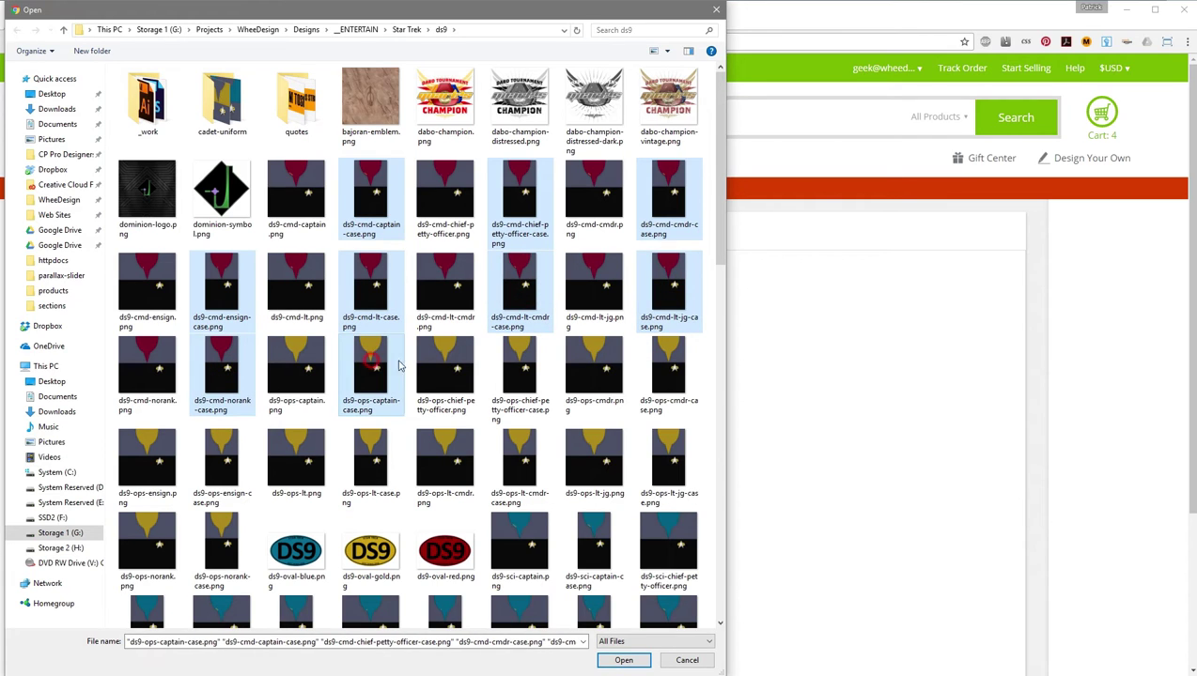
pyautogui.keyDown('ctrl'); pyautogui.click(522, 368); pyautogui.keyUp('ctrl')
pyautogui.keyDown('ctrl'); pyautogui.click(669, 376); pyautogui.keyUp('ctrl')
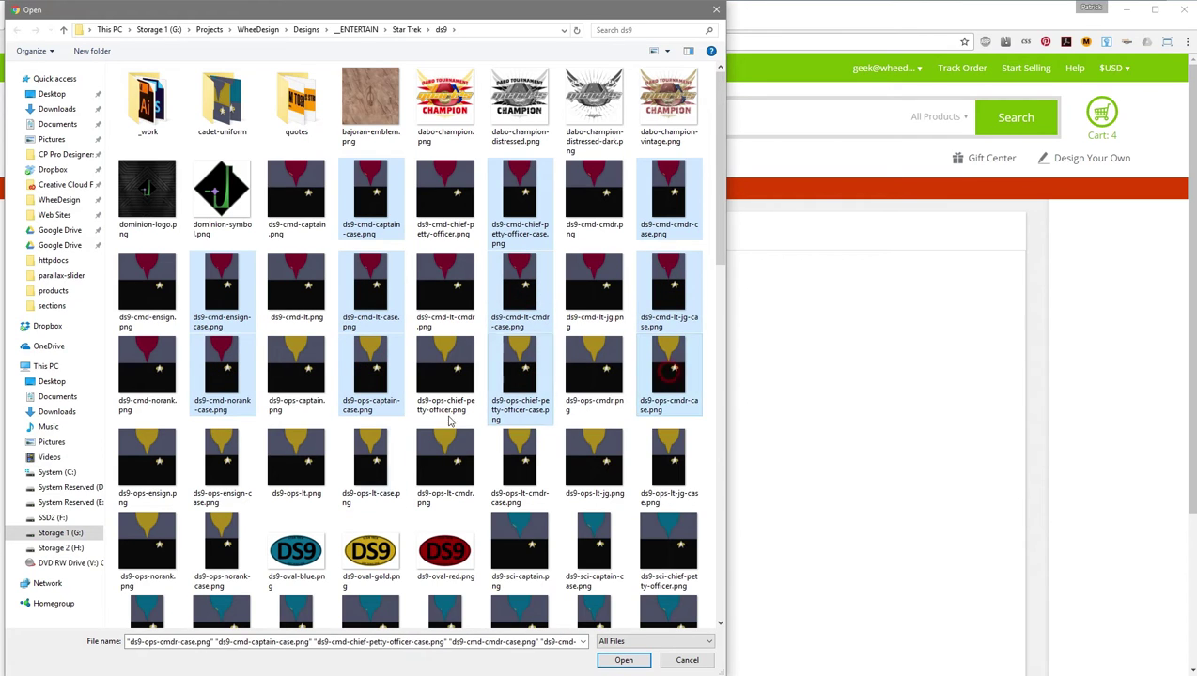
pyautogui.keyDown('ctrl'); pyautogui.click(230, 467); pyautogui.keyUp('ctrl')
pyautogui.keyDown('ctrl'); pyautogui.click(364, 465); pyautogui.keyUp('ctrl')
pyautogui.keyDown('ctrl'); pyautogui.click(520, 460); pyautogui.keyUp('ctrl')
pyautogui.keyDown('ctrl'); pyautogui.click(669, 460); pyautogui.keyUp('ctrl')
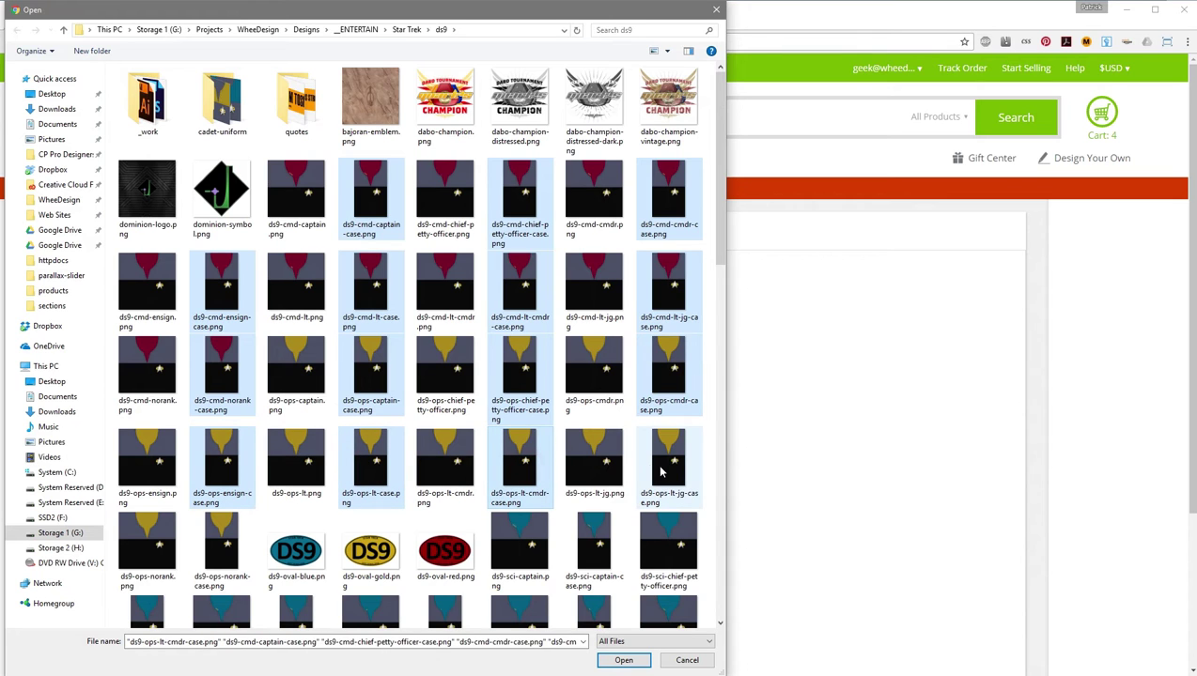
pyautogui.keyDown('ctrl'); pyautogui.click(220, 535); pyautogui.keyUp('ctrl')
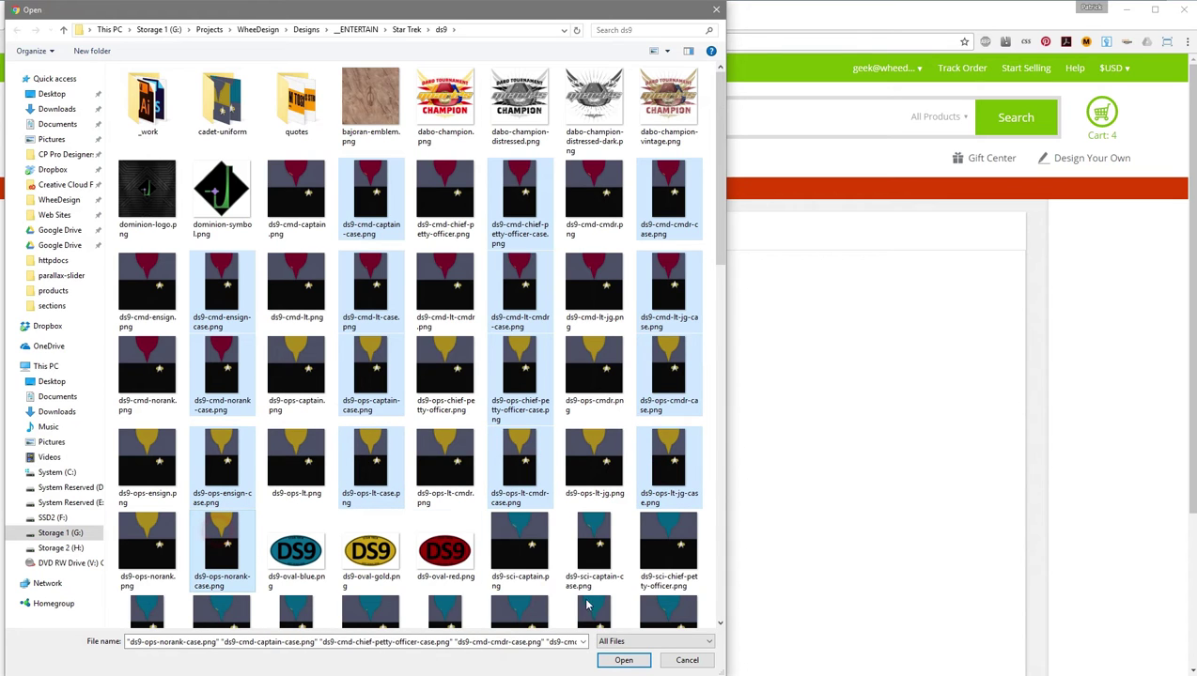
pyautogui.click(622, 660)
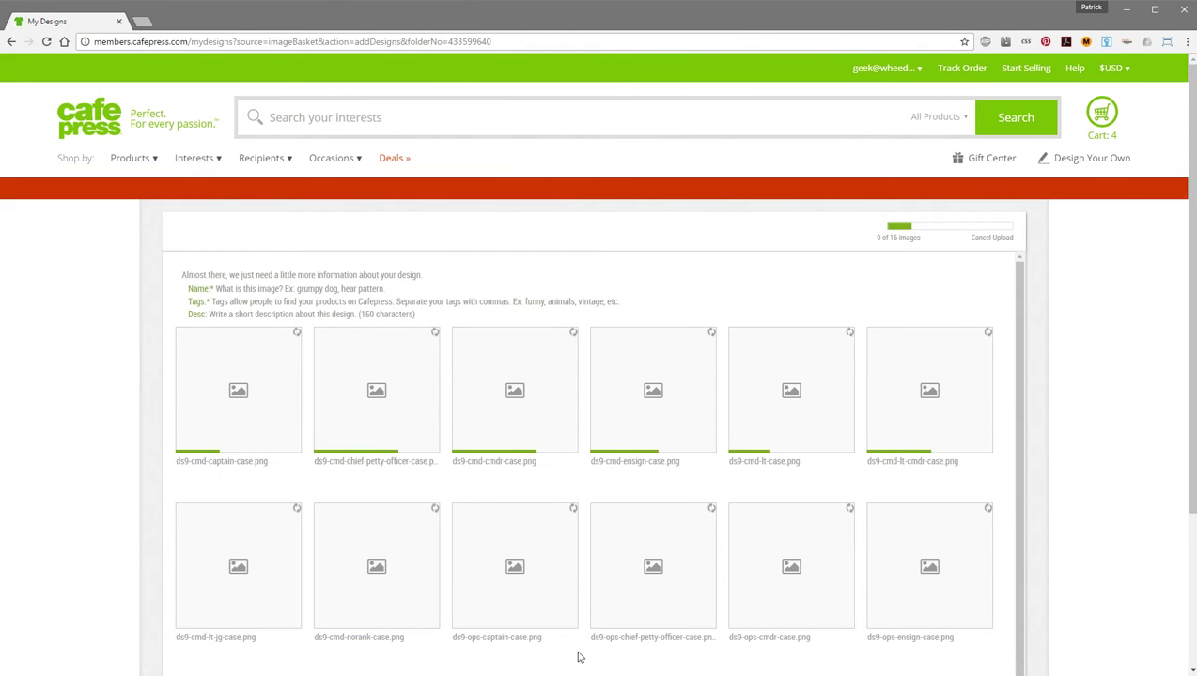
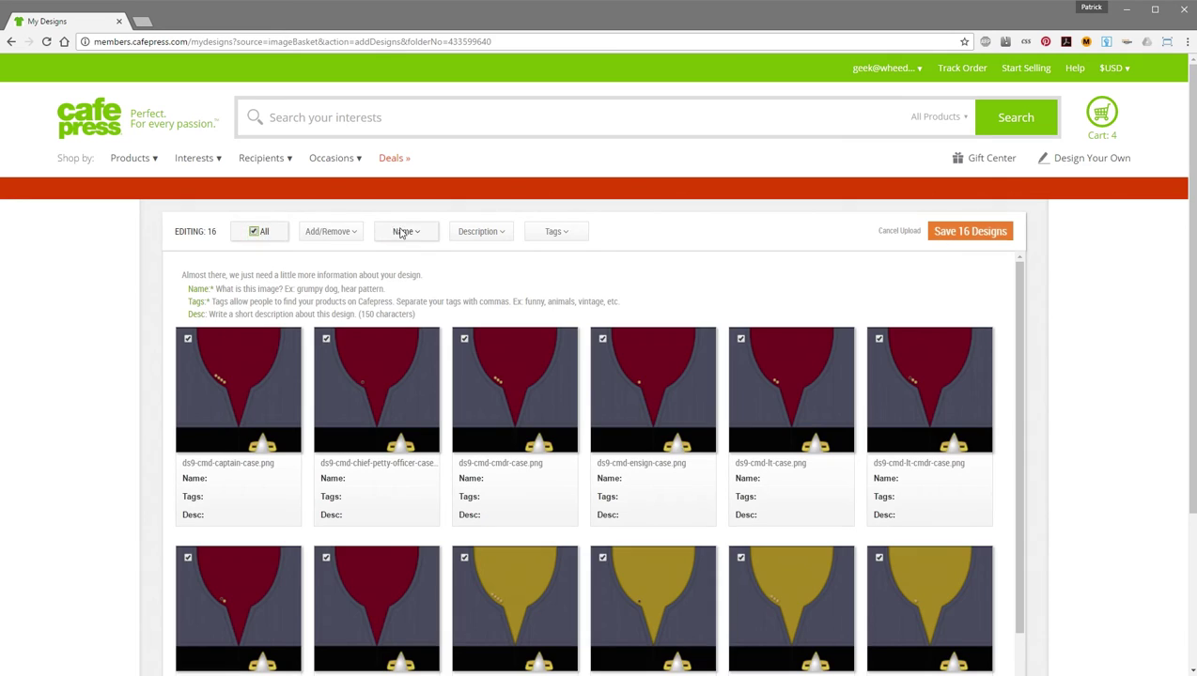
# Set the name of all 16 uploaded designs to test
pyautogui.click(401, 232)
pyautogui.click(372, 265)
pyautogui.write('test')
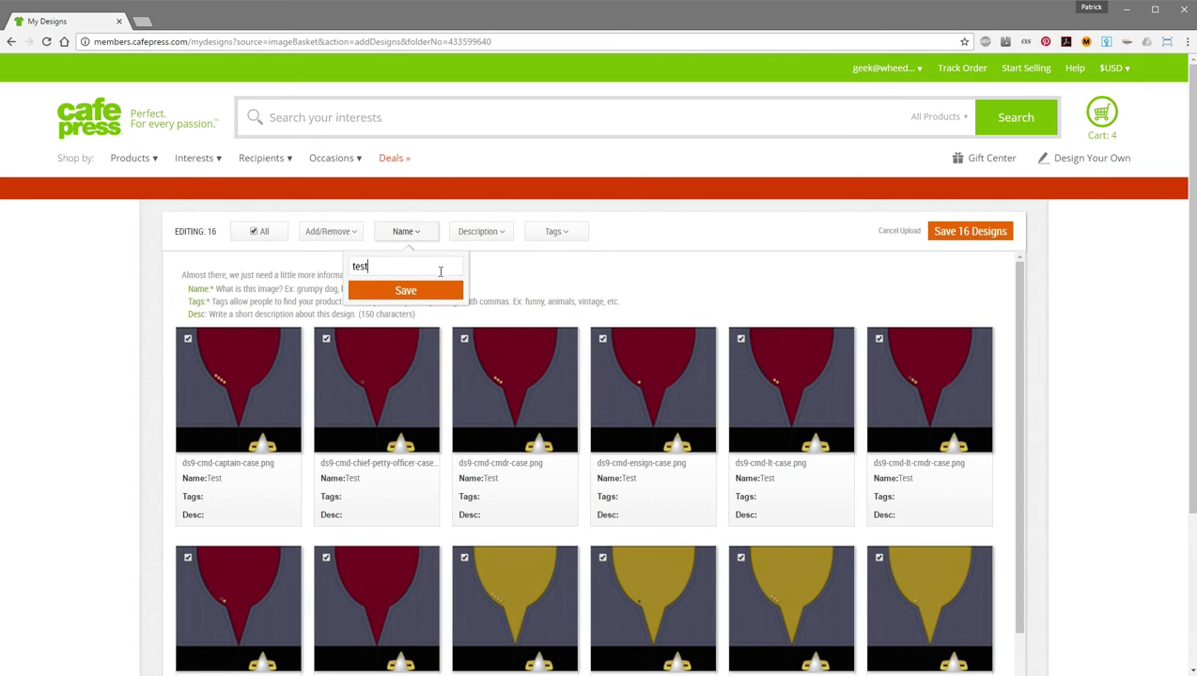
pyautogui.press('Return')
# Tag all 16 uploaded designs with 1wg and save them
pyautogui.click(555, 232)
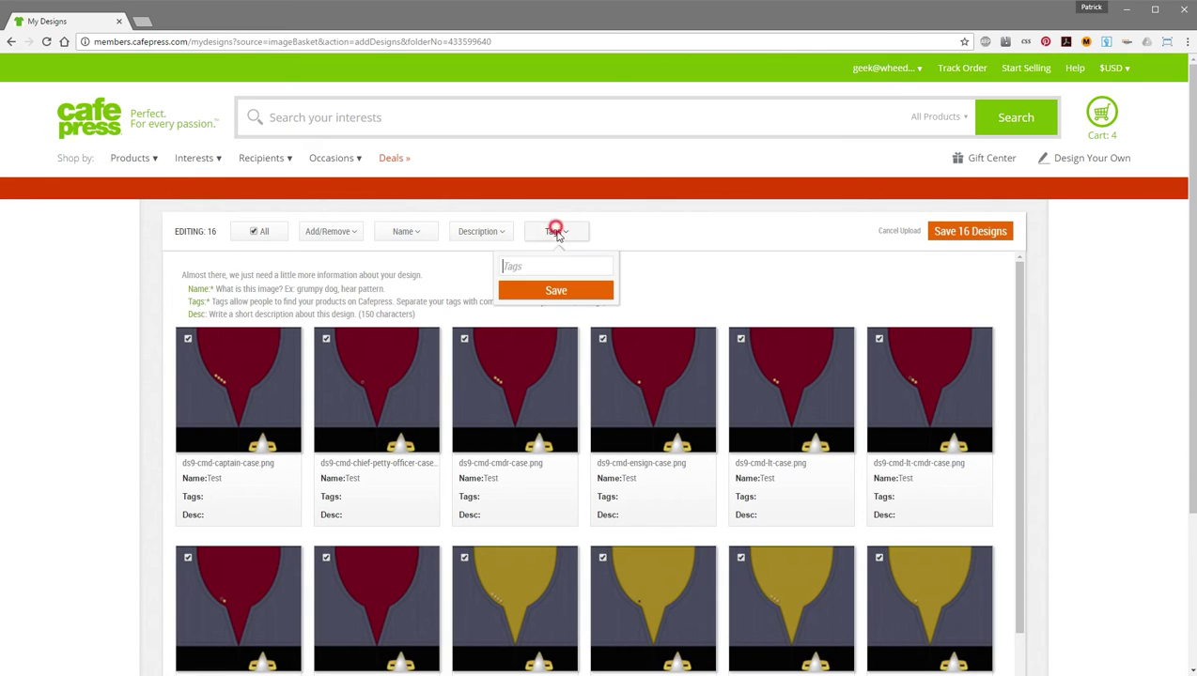
pyautogui.click(534, 267)
pyautogui.write('1wg')
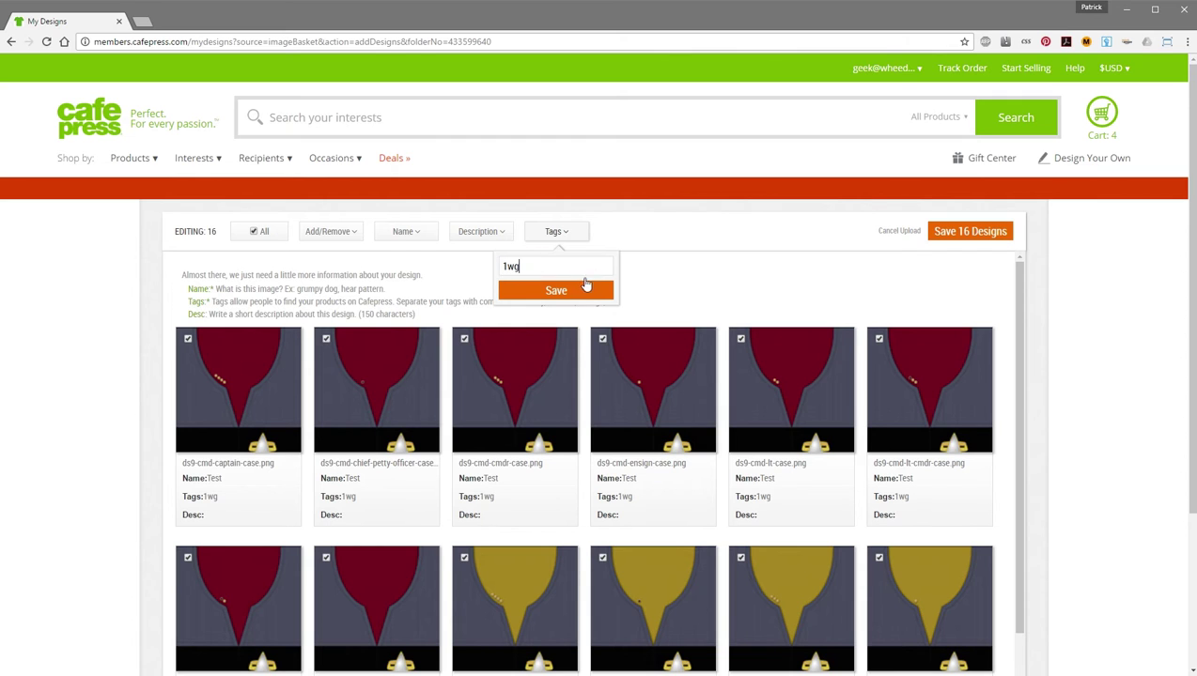
pyautogui.click(581, 289)
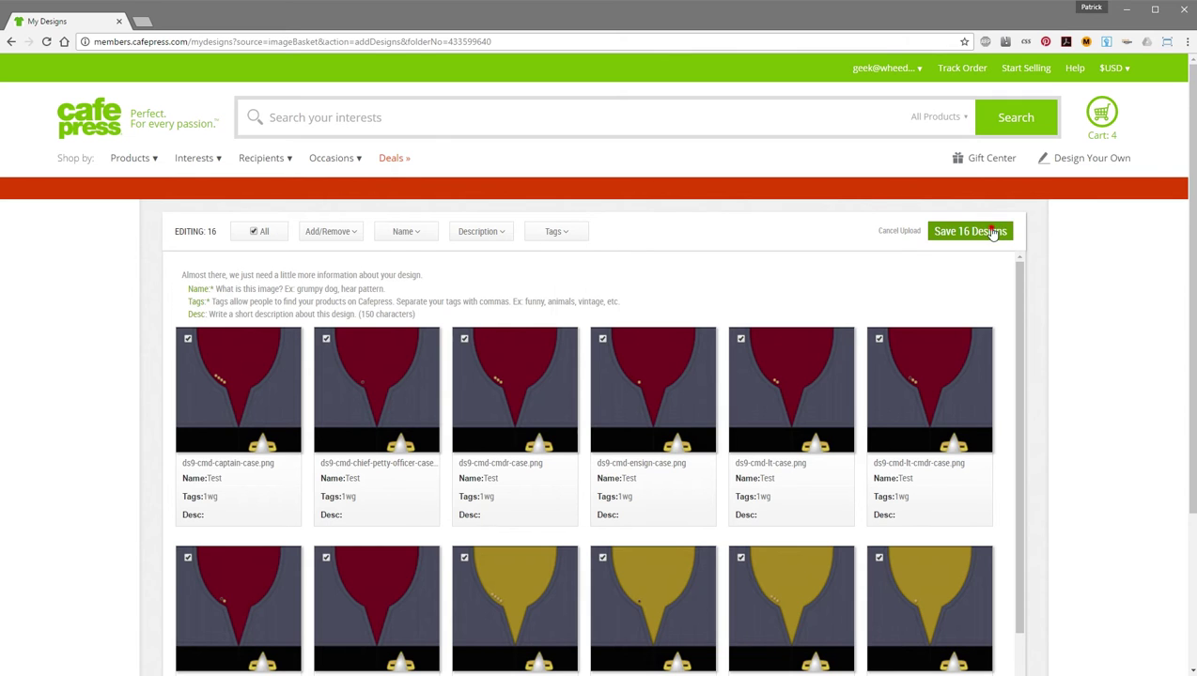
pyautogui.click(991, 233)
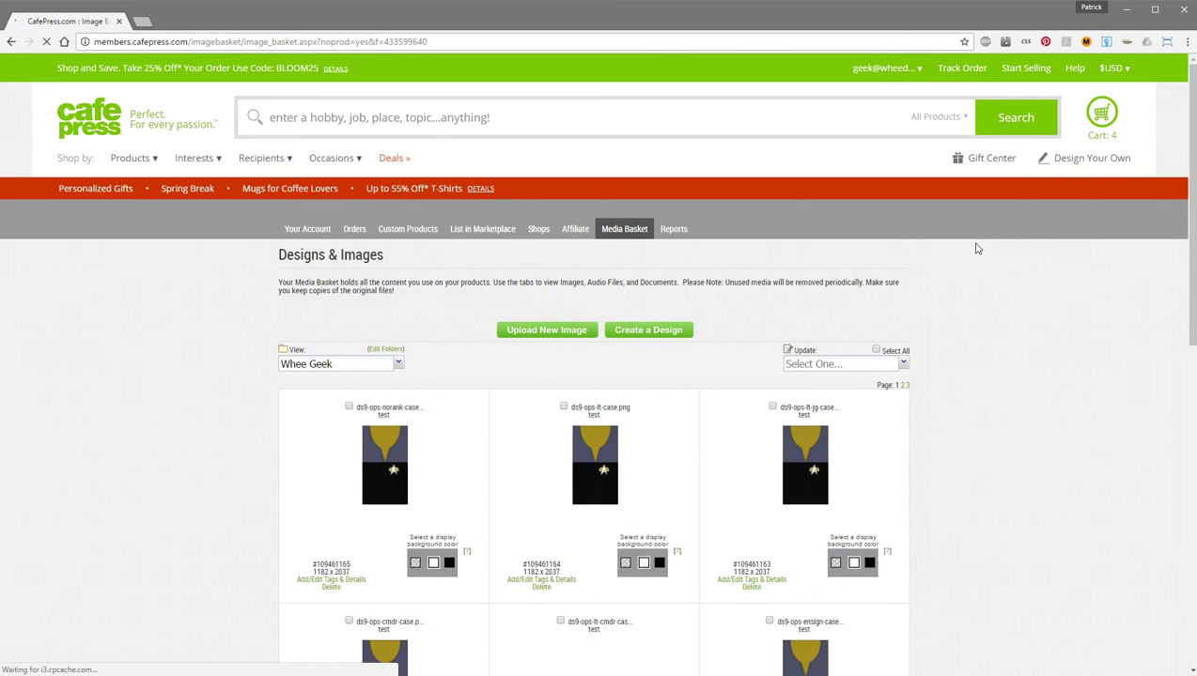
# Look through all three pages of the Whee Geek folder to see how the uploaded case images are distributed
pyautogui.moveTo(1190, 226); pyautogui.dragTo(1151, 457)
pyautogui.scroll(10, 876, 300)
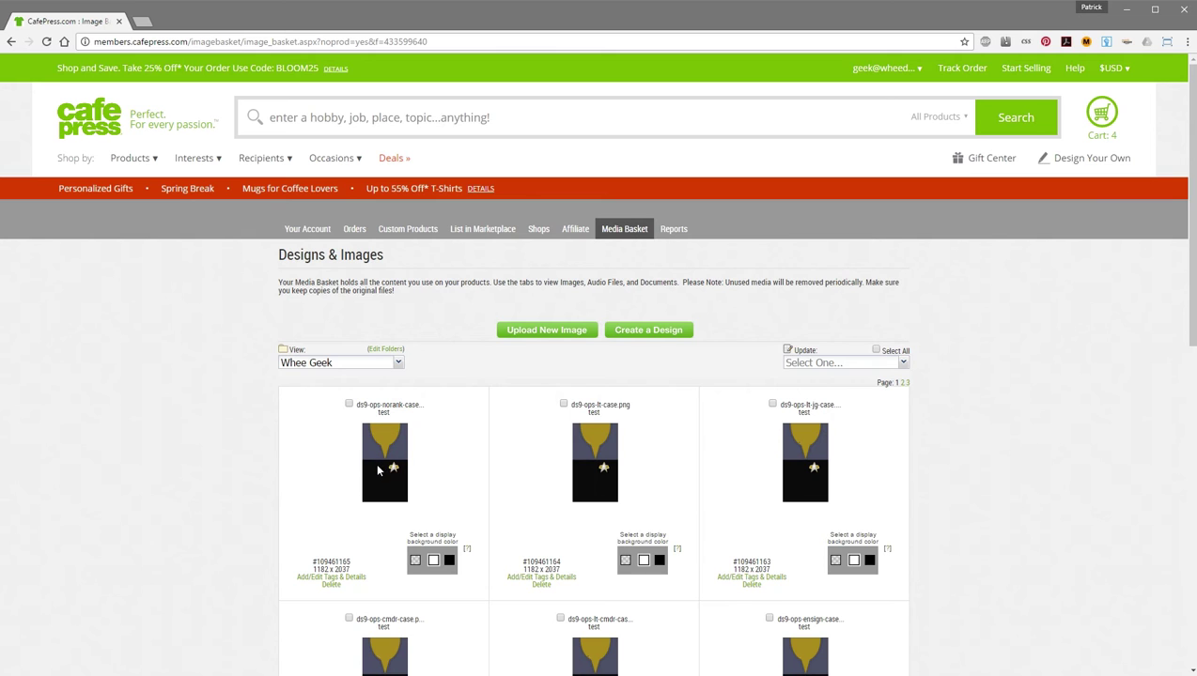
pyautogui.click(903, 383)
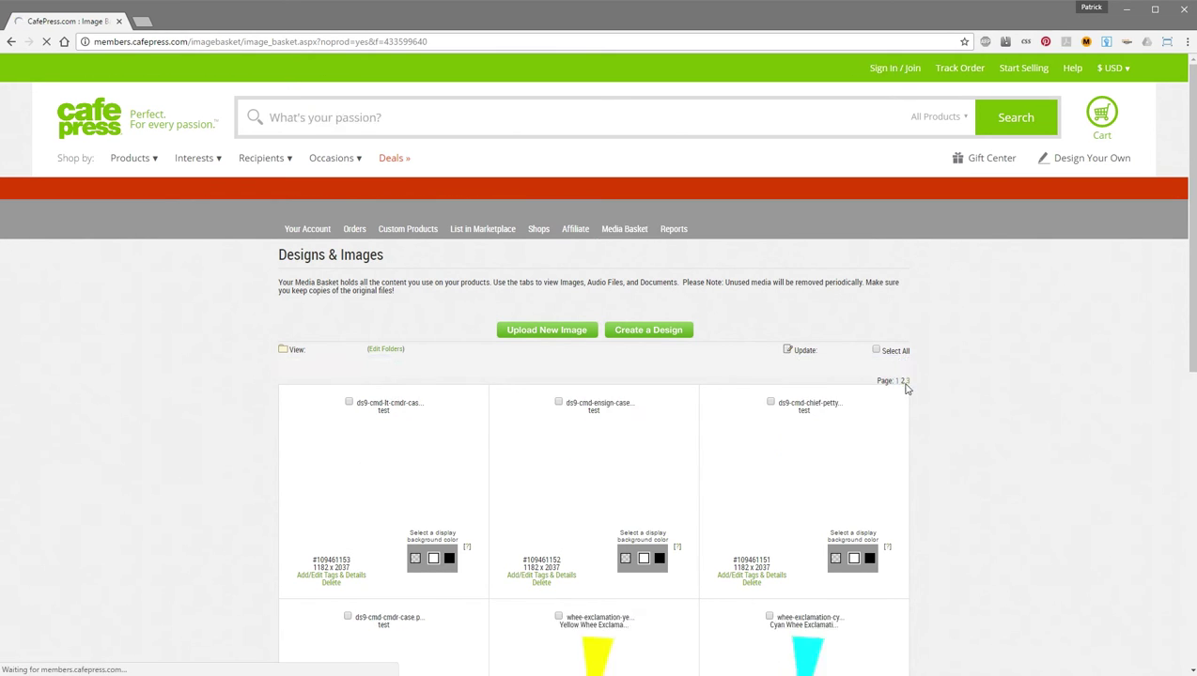
pyautogui.scroll(-7, 801, 540)
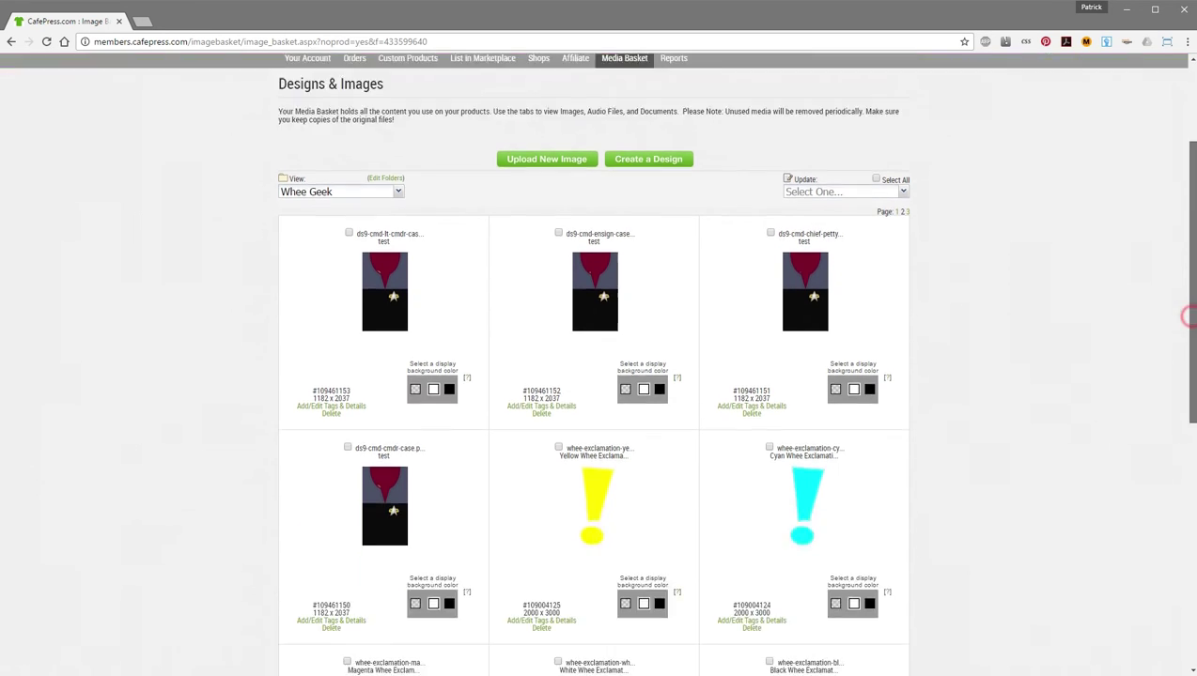
pyautogui.click(901, 601)
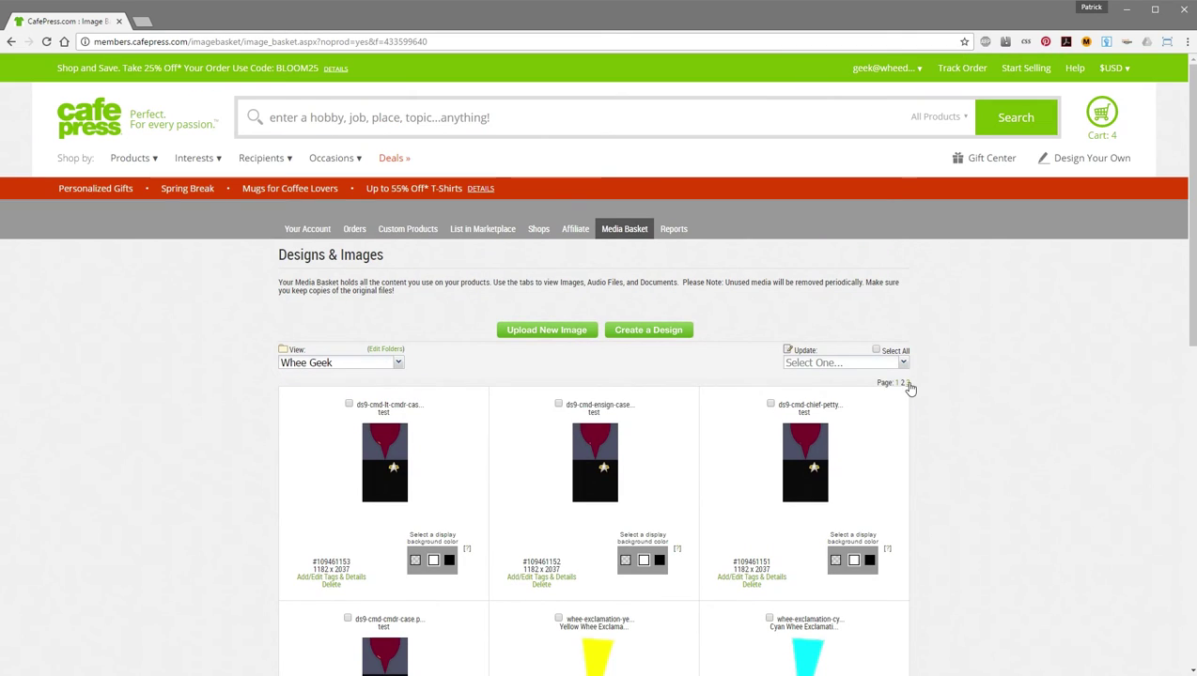
pyautogui.click(907, 383)
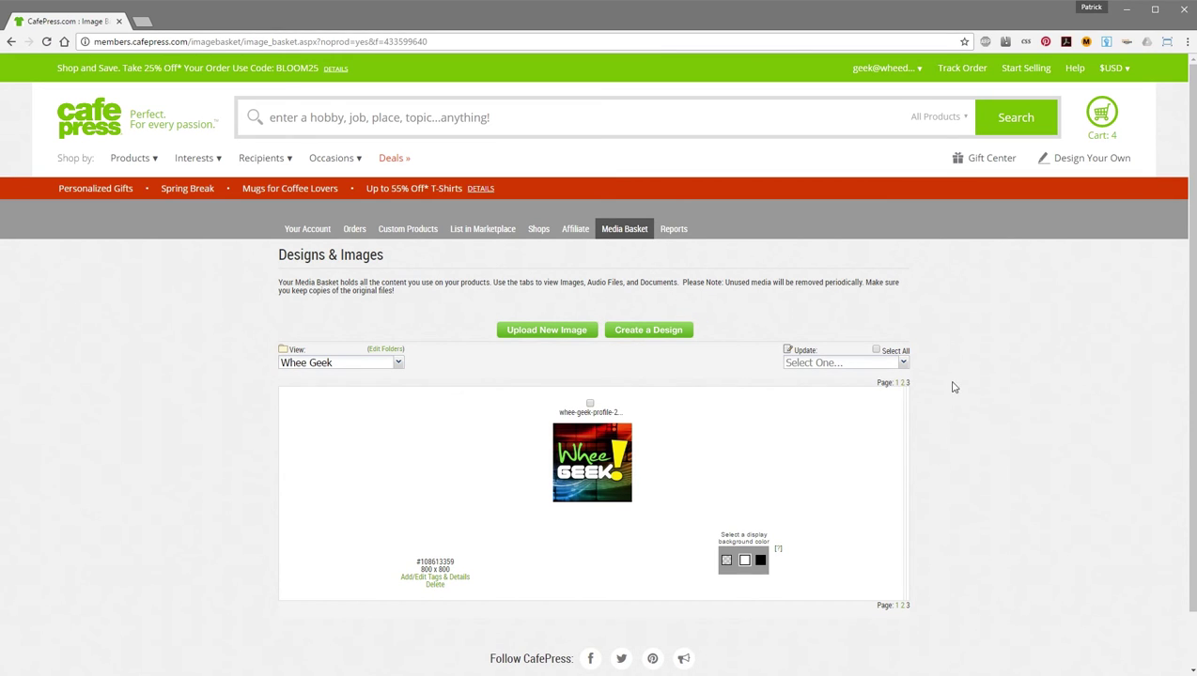
pyautogui.click(900, 385)
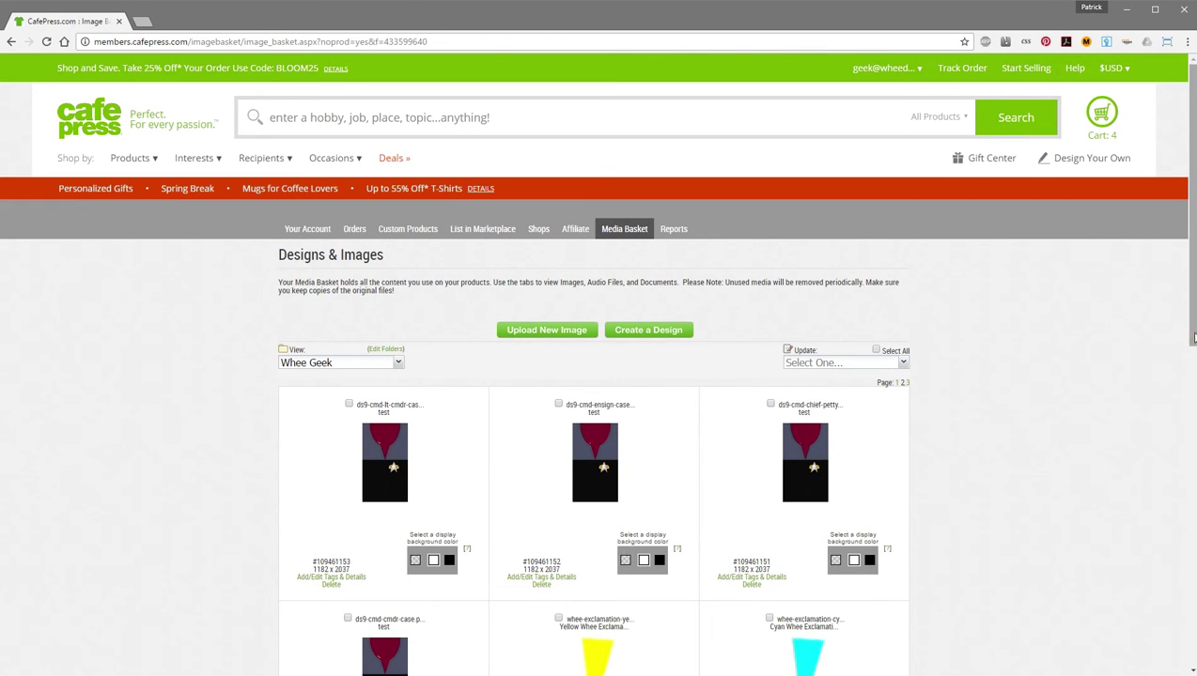
pyautogui.scroll(-5, 1172, 495)
pyautogui.scroll(5, 949, 333)
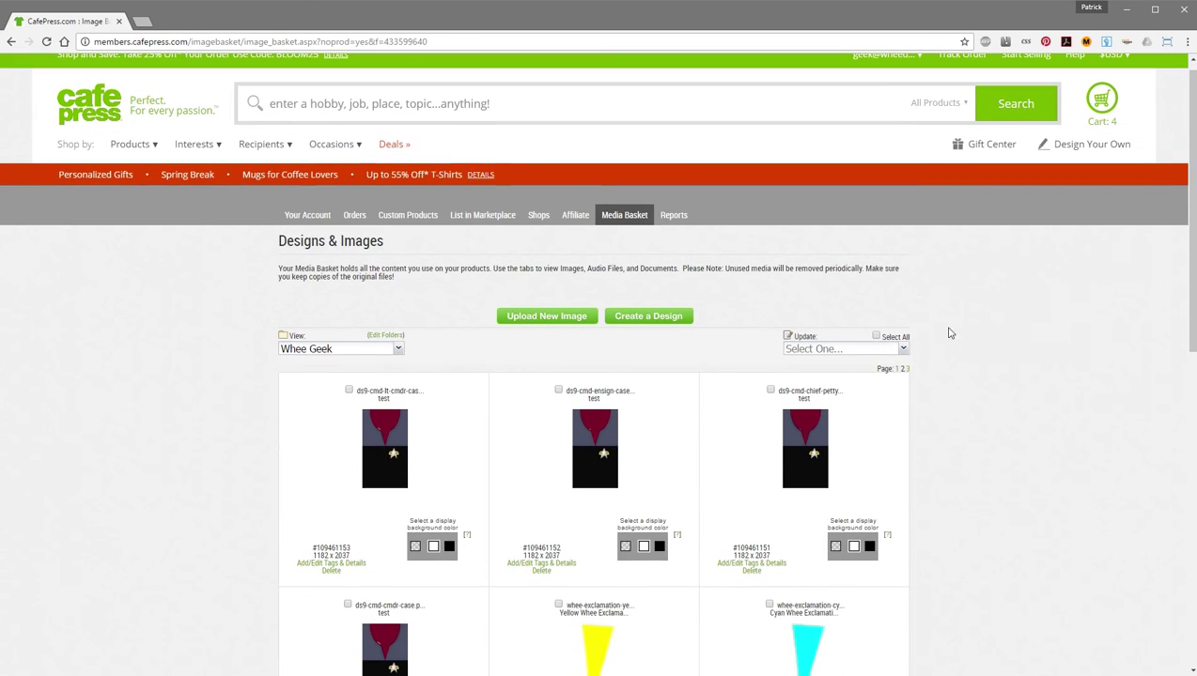
# Delete the ds9-ops-lt-jg-case image from the first page of the Whee Geek folder
pyautogui.click(899, 370)
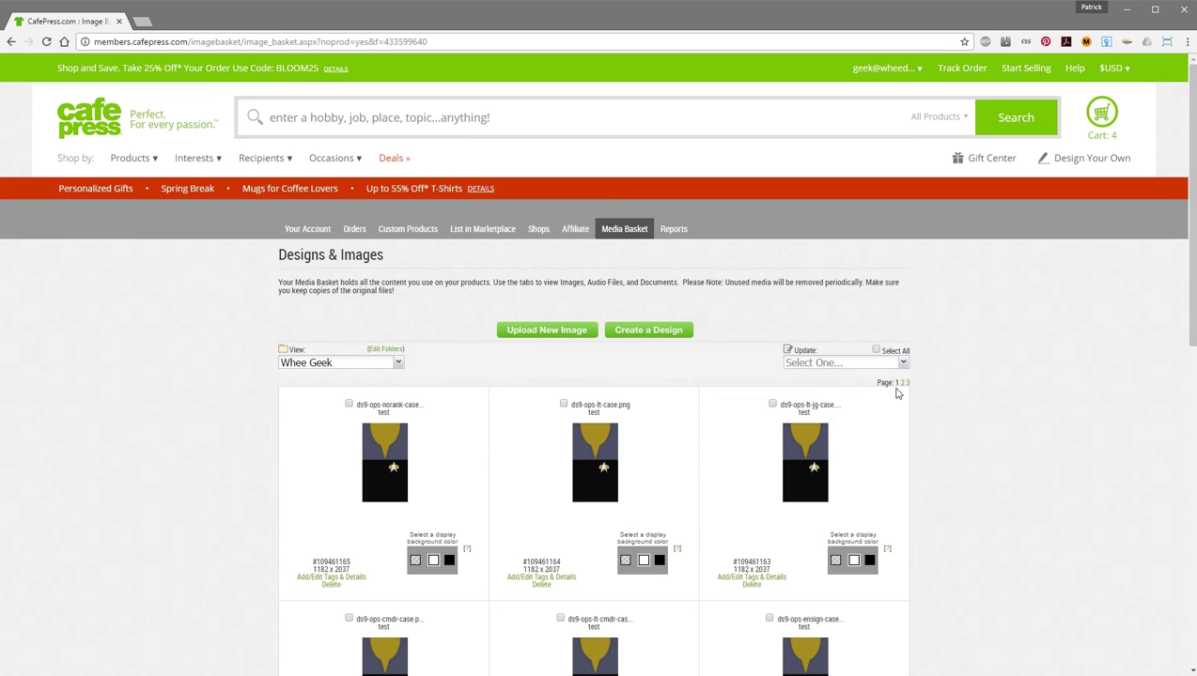
pyautogui.scroll(-1, 1146, 345)
pyautogui.click(752, 584)
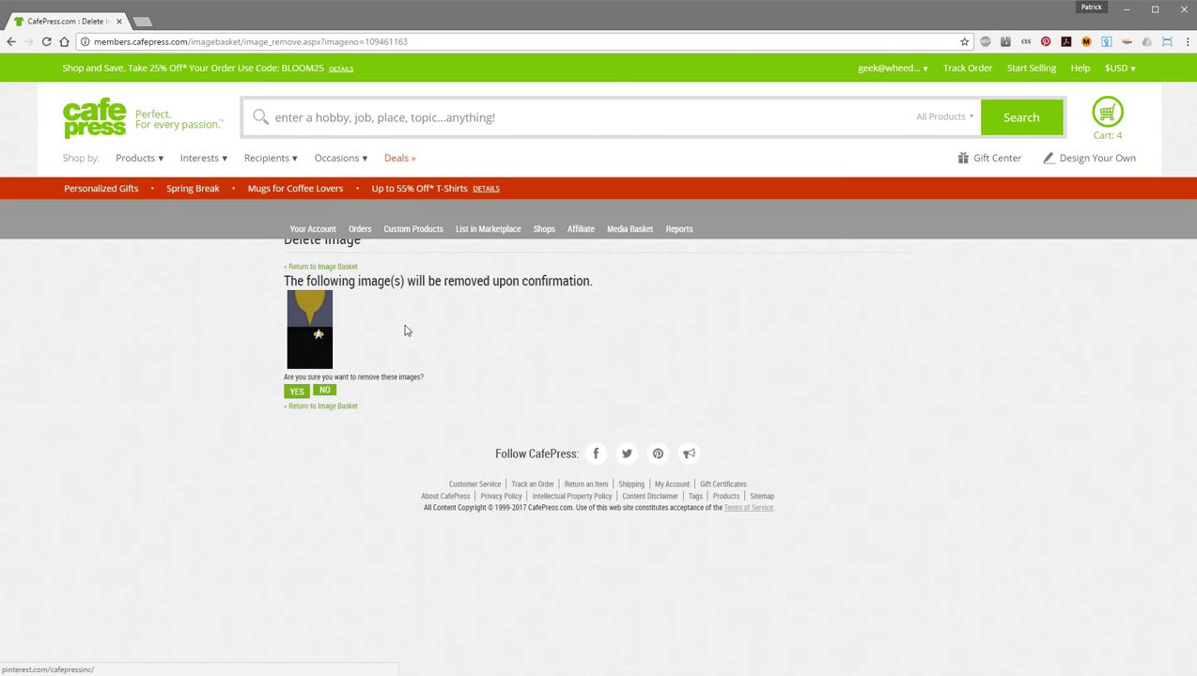
pyautogui.click(299, 391)
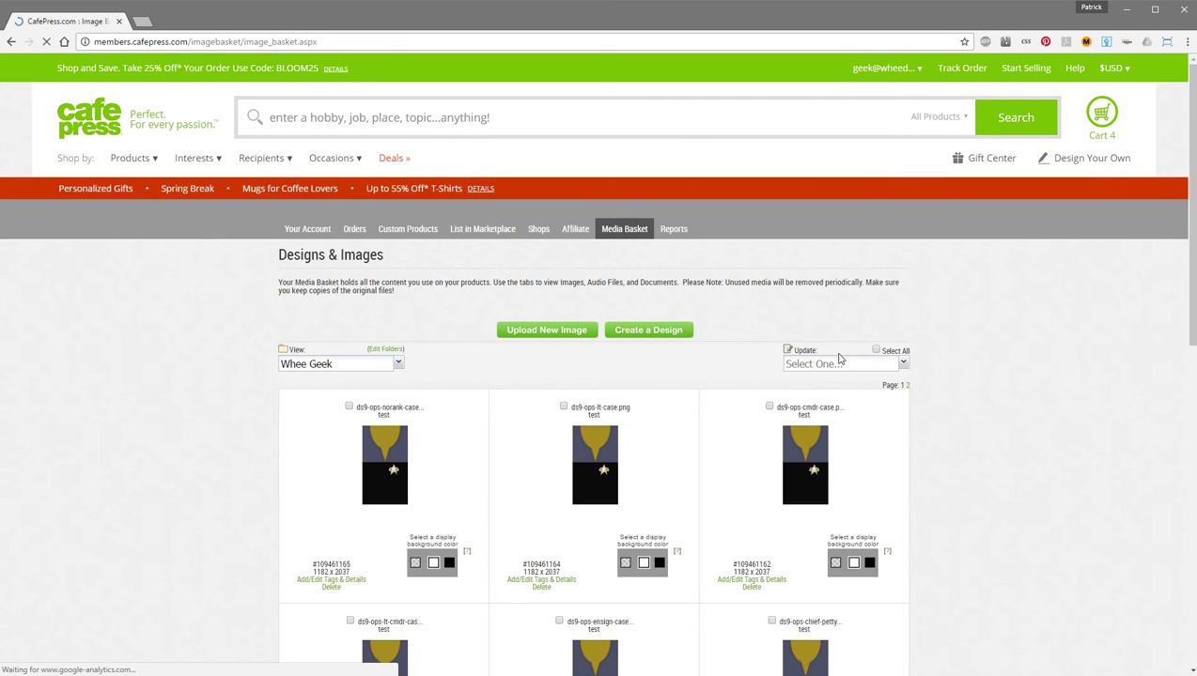
# Review the folder's second page and select its ds9-cmd-ensign-case and ds9-cmd-chief-petty-officer-case images
pyautogui.click(907, 383)
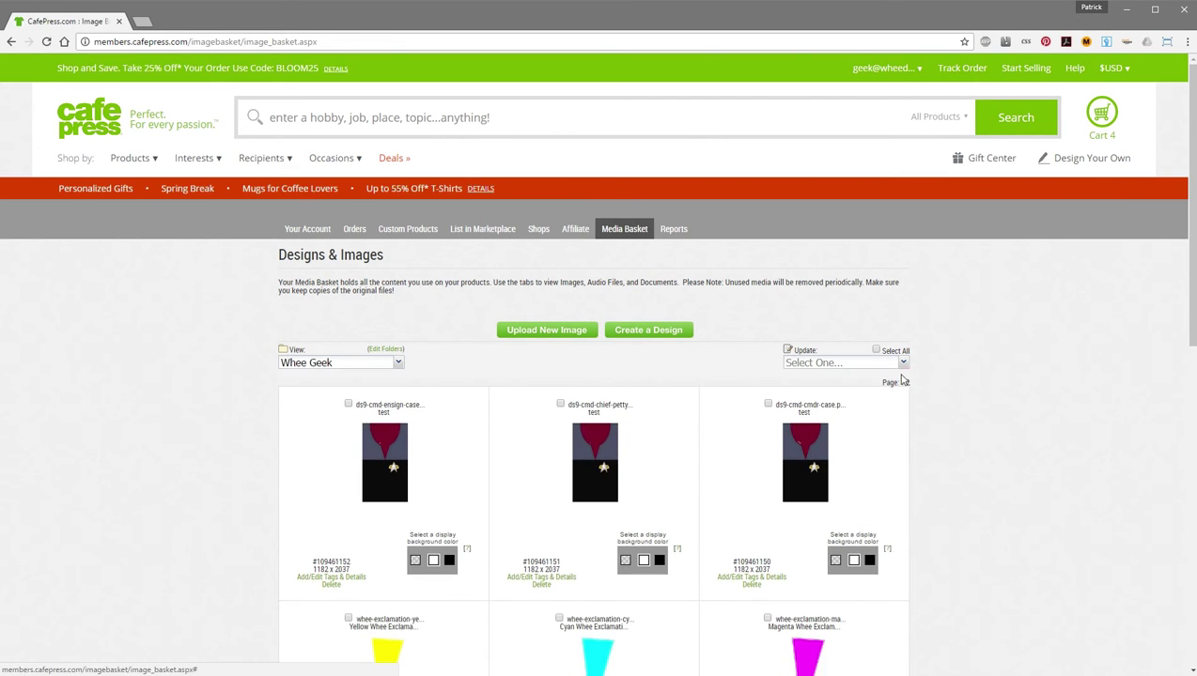
pyautogui.scroll(-6, 1171, 556)
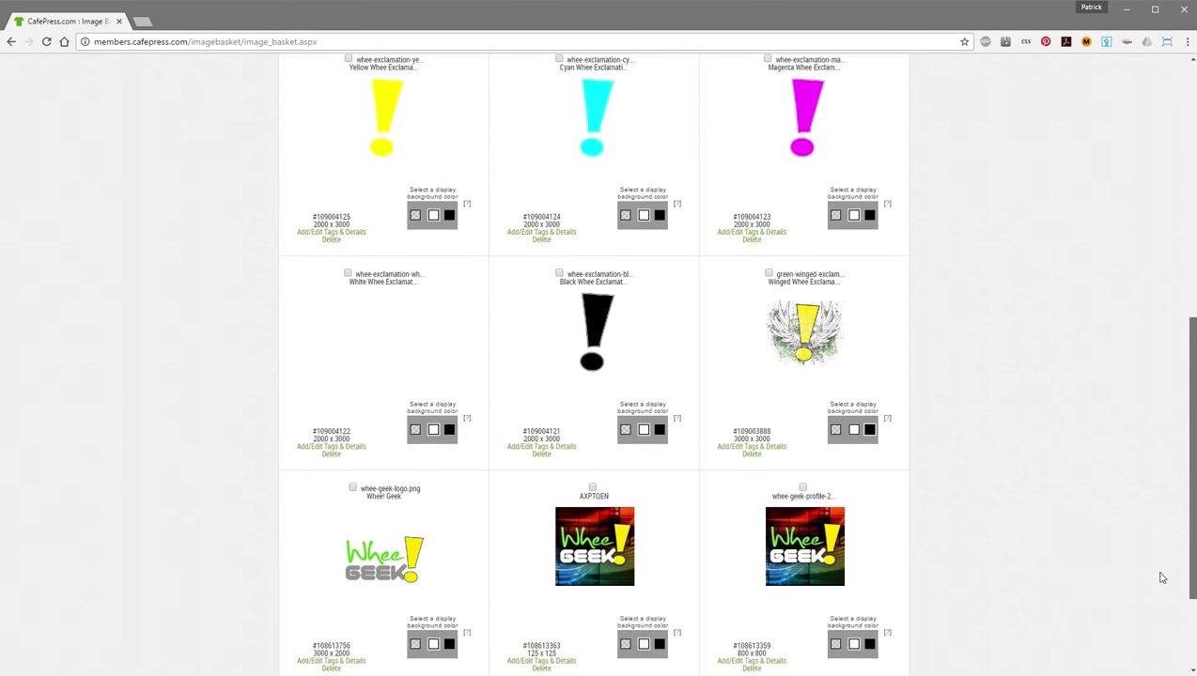
pyautogui.scroll(6, 1181, 497)
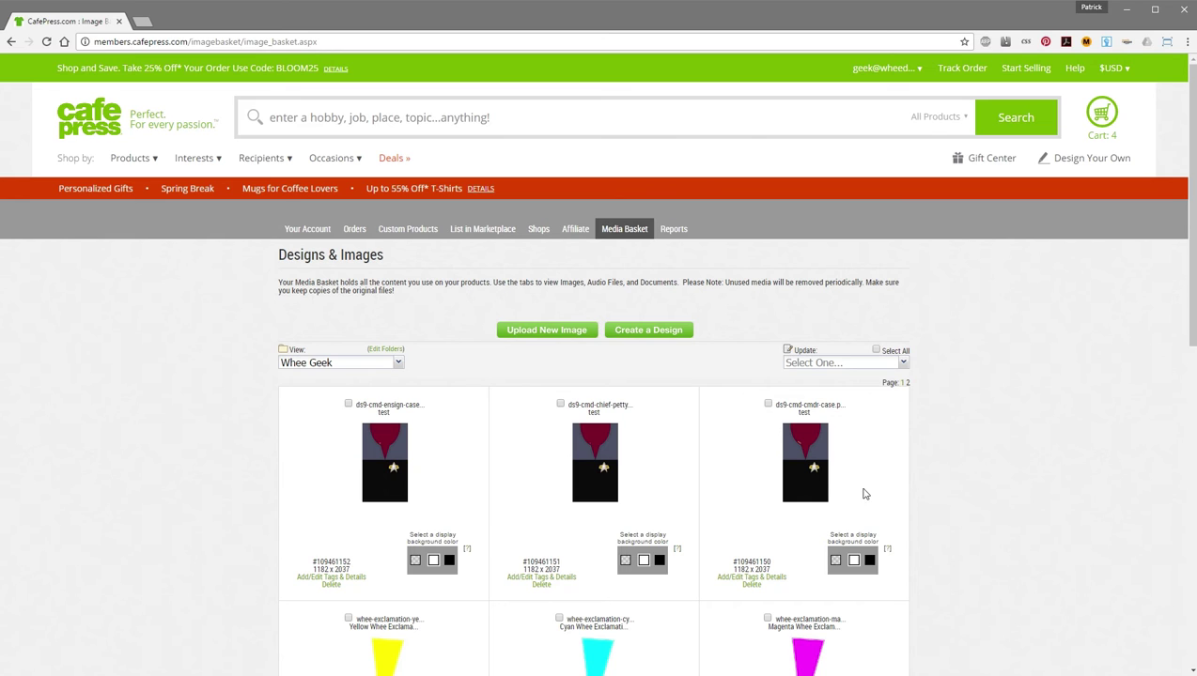
pyautogui.click(348, 404)
pyautogui.click(561, 404)
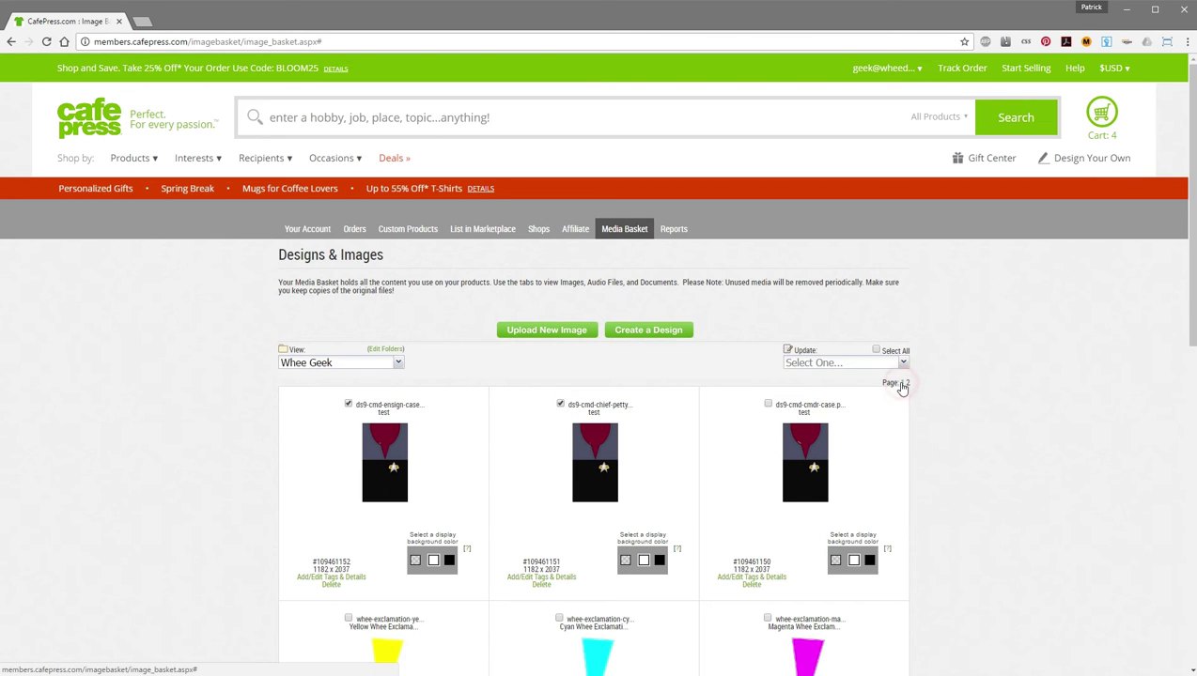
# Return to the folder's first page and delete all the images on it
pyautogui.click(902, 384)
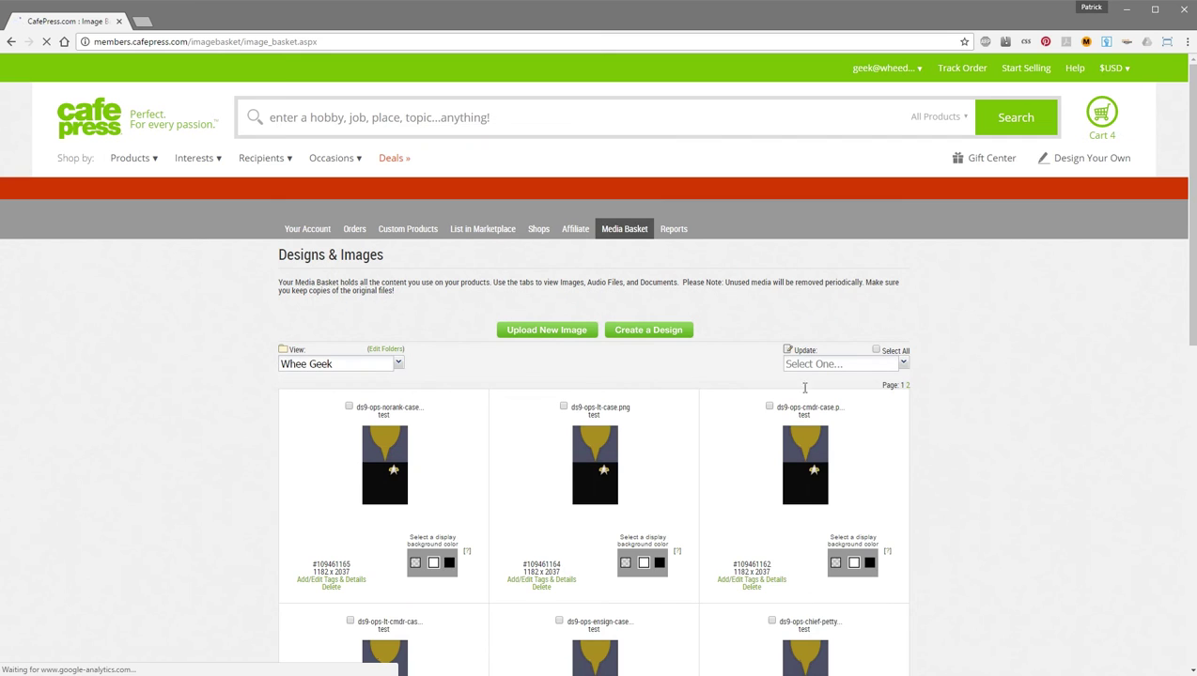
pyautogui.click(875, 349)
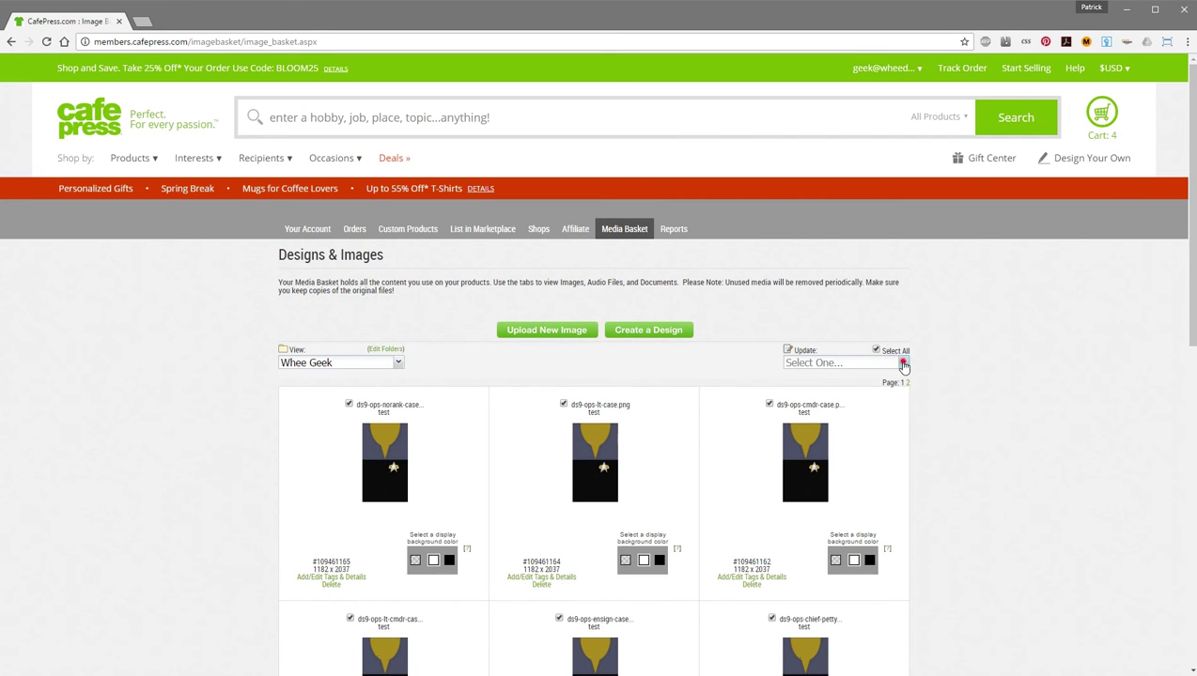
pyautogui.click(902, 363)
pyautogui.click(839, 417)
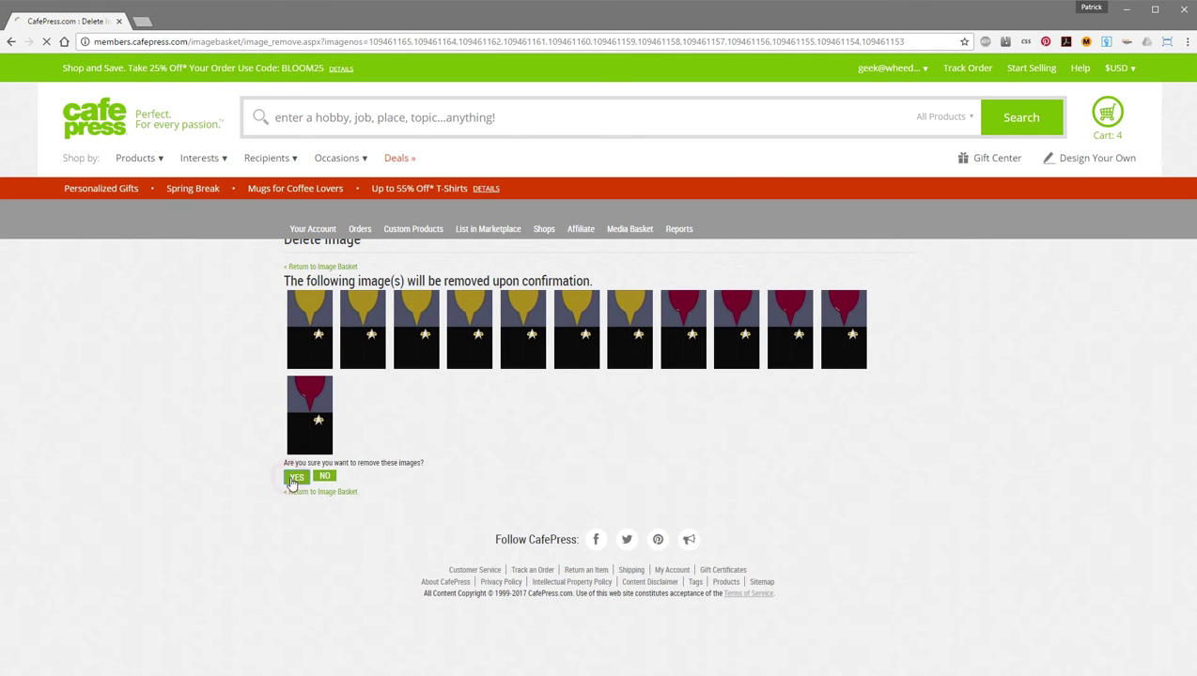
pyautogui.click(292, 480)
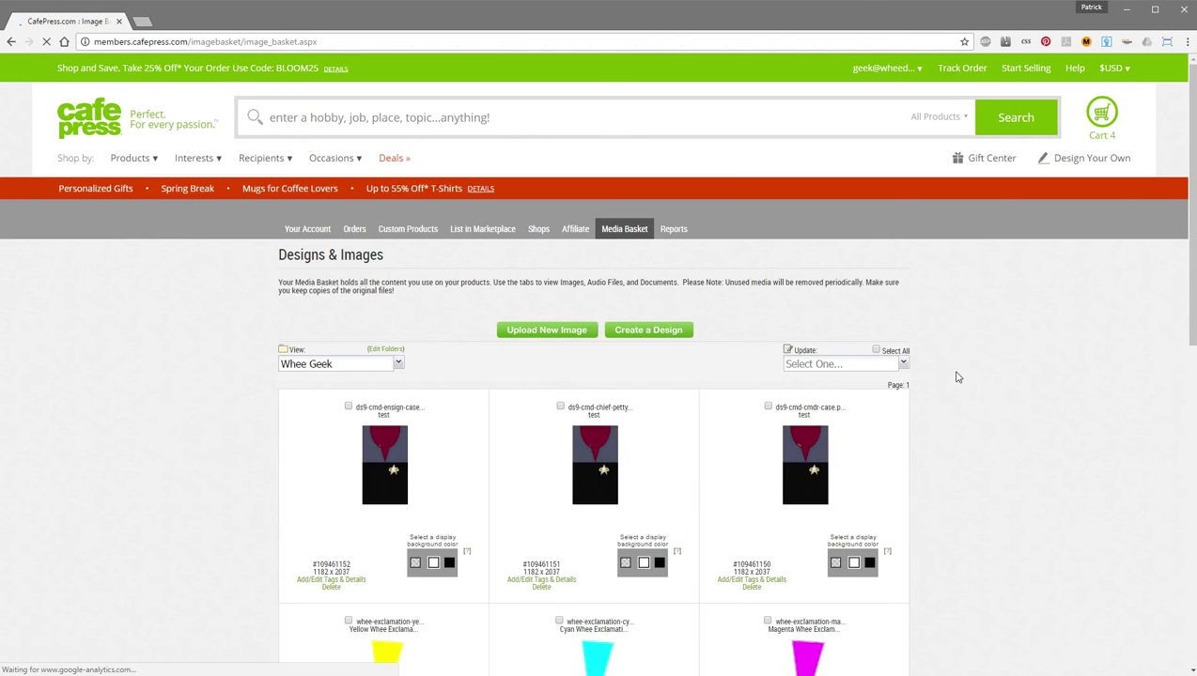
# Delete the remaining ds9-cmd ensign, chief petty officer and cmdr case images from the Whee Geek folder
pyautogui.click(348, 404)
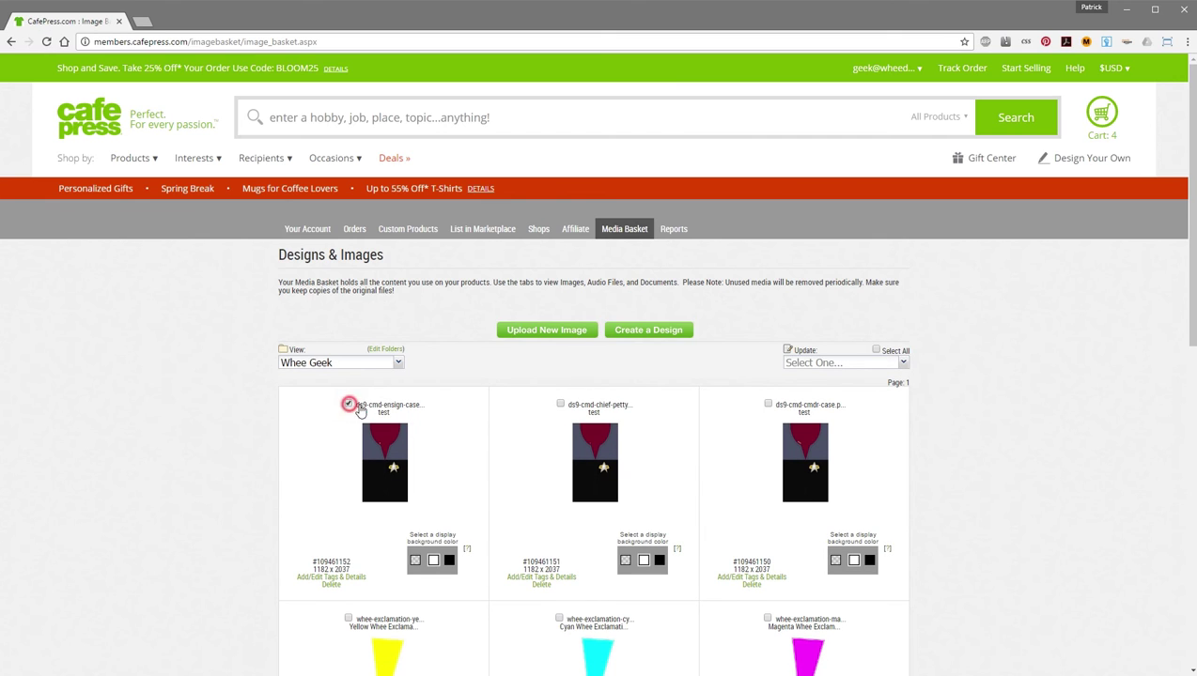
pyautogui.click(560, 404)
pyautogui.click(768, 404)
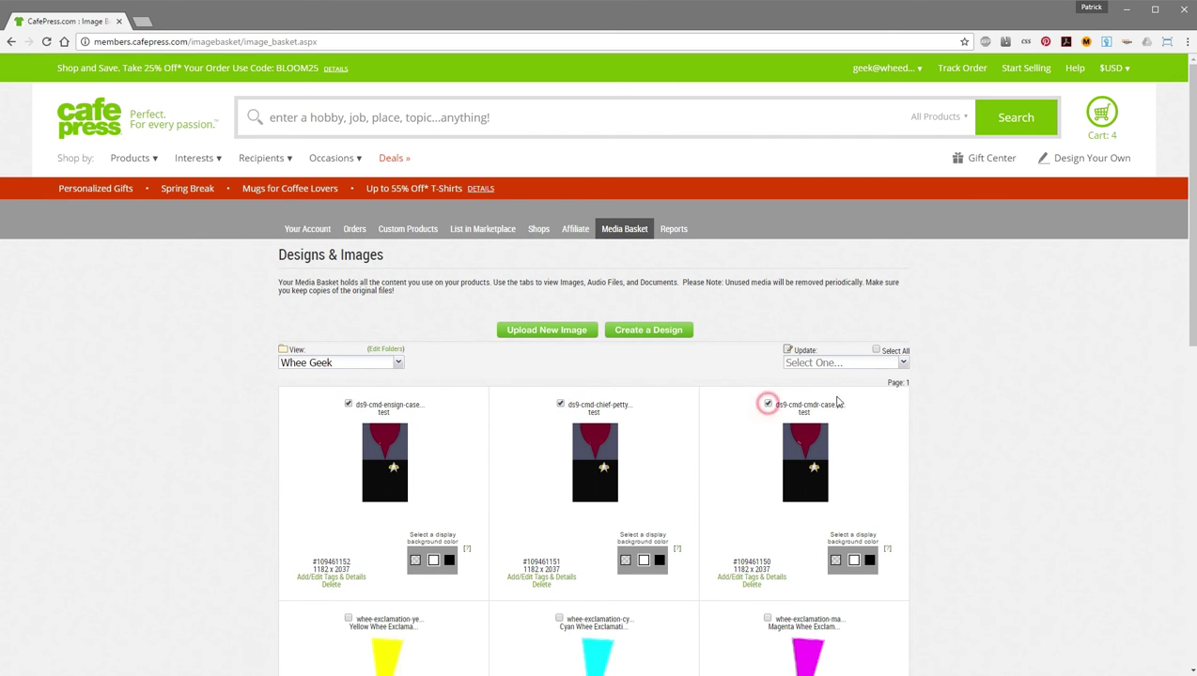
pyautogui.click(910, 362)
pyautogui.click(830, 417)
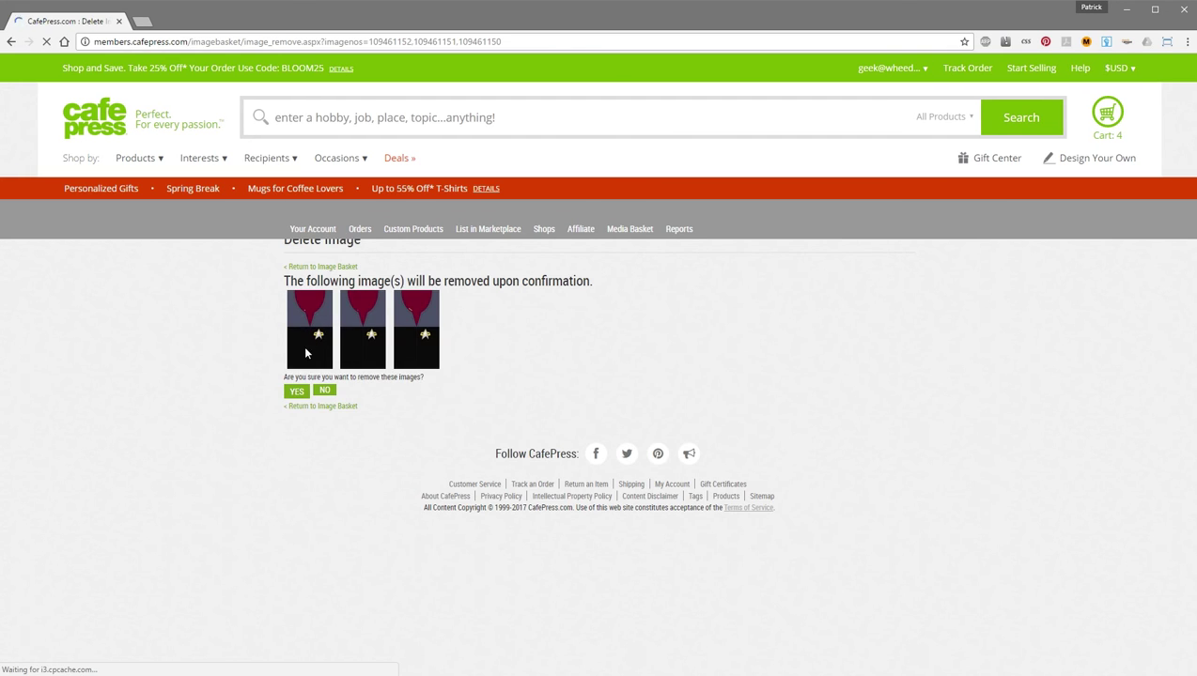
pyautogui.click(295, 393)
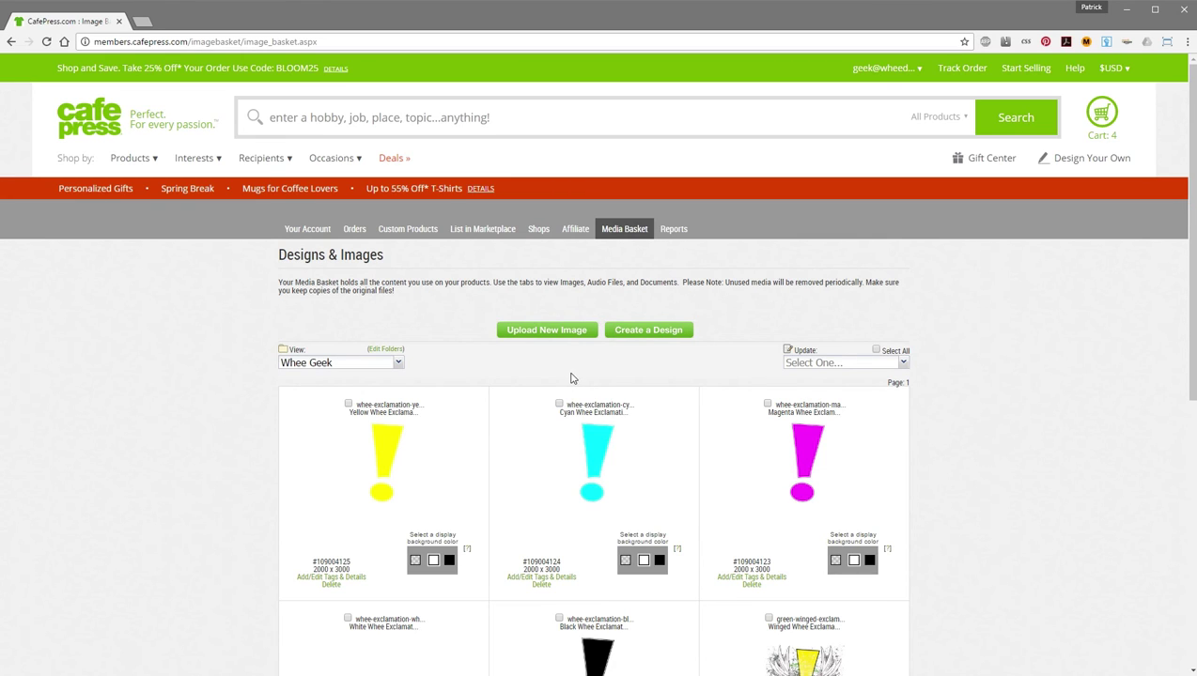
# Check the available image folders and display the Whee Geek folder again
pyautogui.click(399, 363)
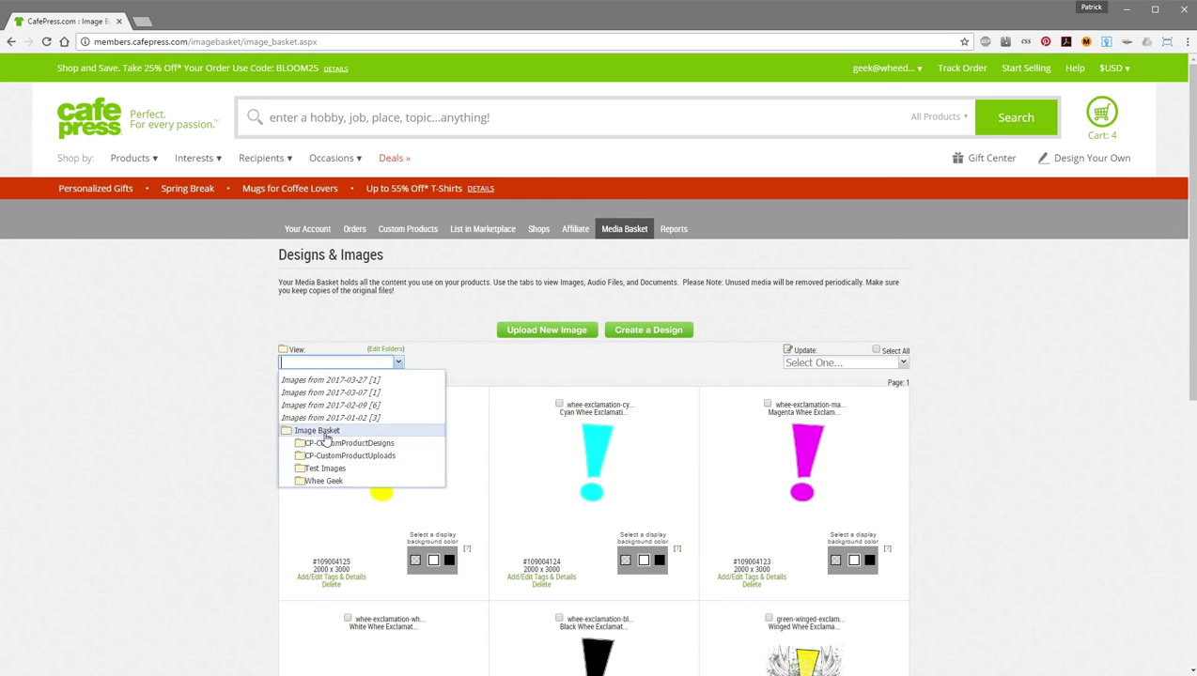
pyautogui.click(376, 481)
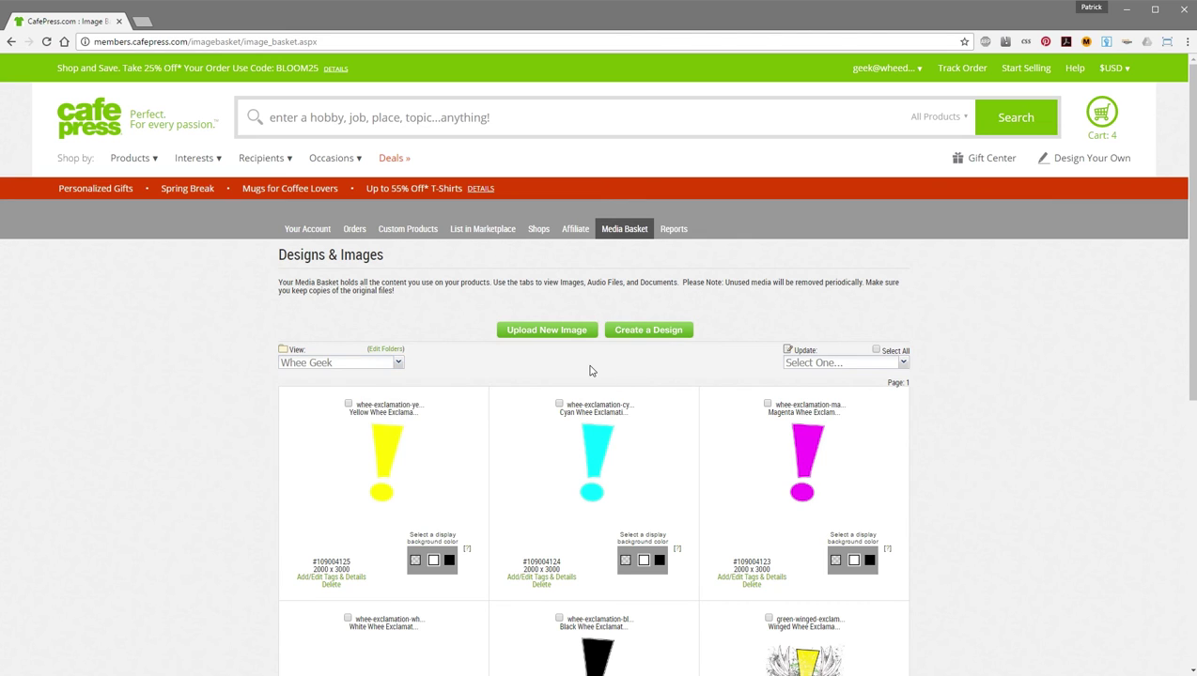